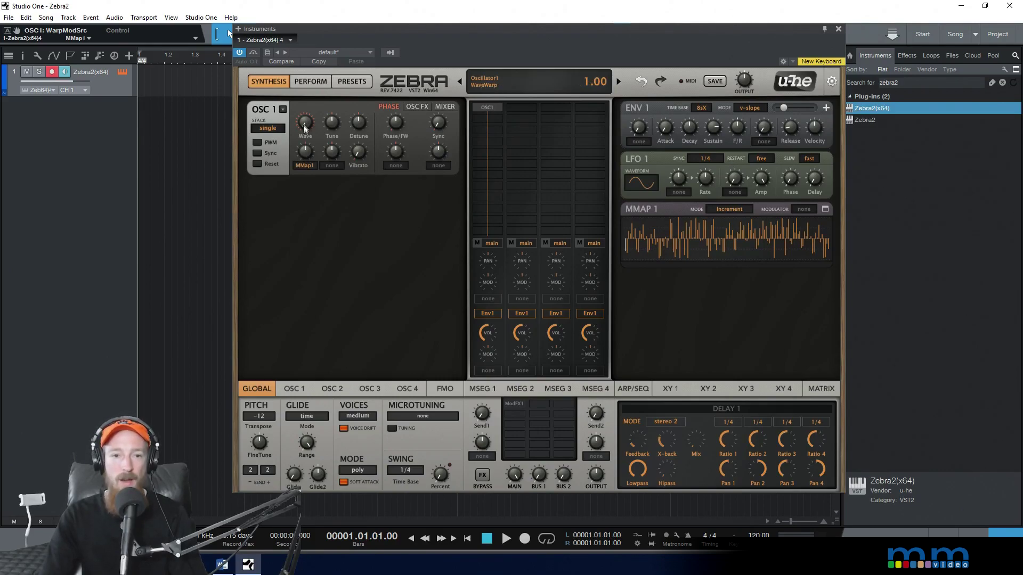
Set OSC 1's wave modulation depth from MMap1 to 16.00 and show the OSC 1 waveform with its wave at 1.00.
left_click_drag(308, 153, 305, 84)
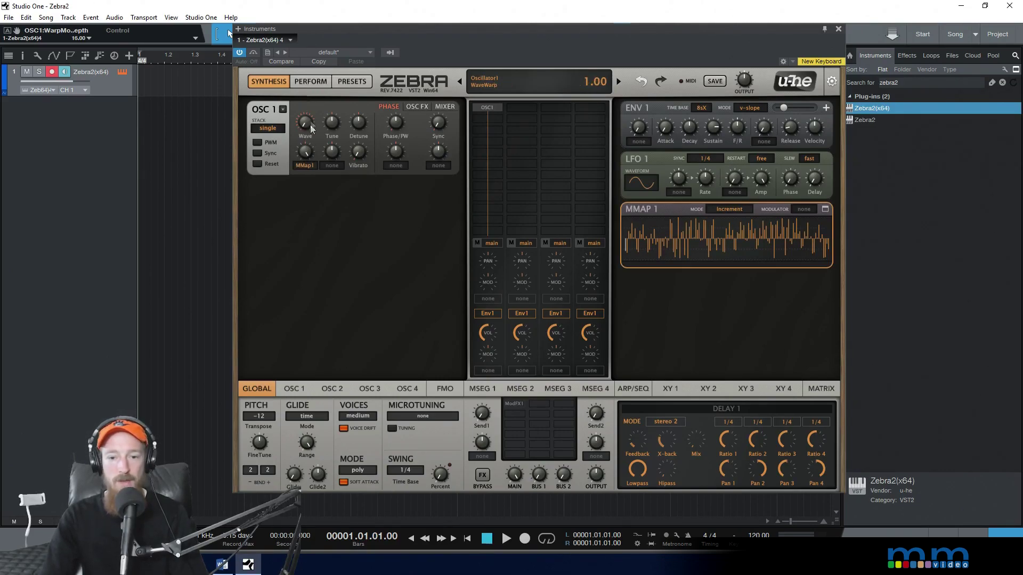
left_click(296, 389)
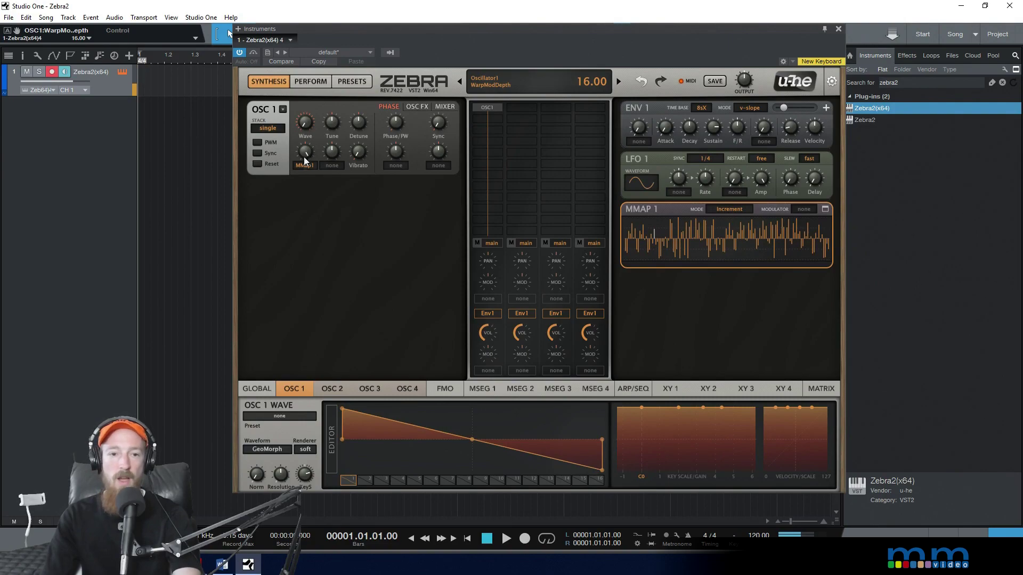
mouse_move(305, 127)
left_mouse_down()
mouse_move(305, 83)
mouse_move(313, 141)
left_mouse_up()
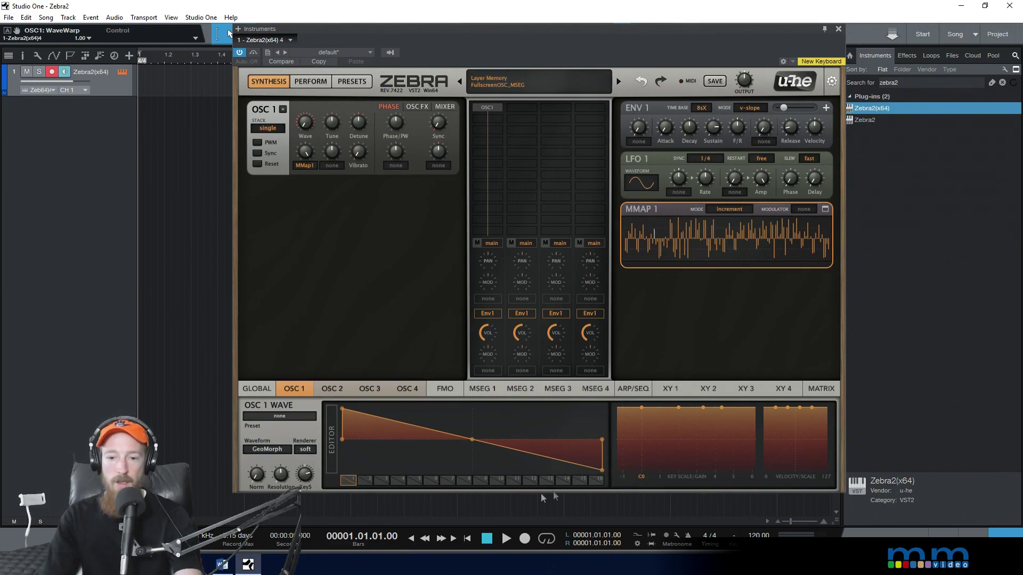
Add points to OSC 1's wave 16 and reshape it into a zigzag of alternating peaks and troughs.
left_click(596, 482)
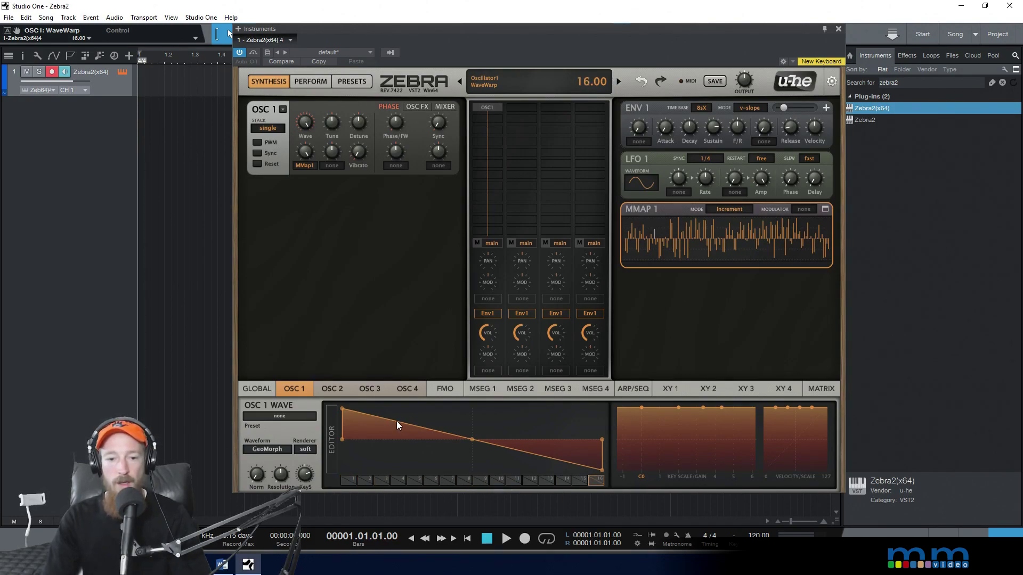
double_click(426, 428)
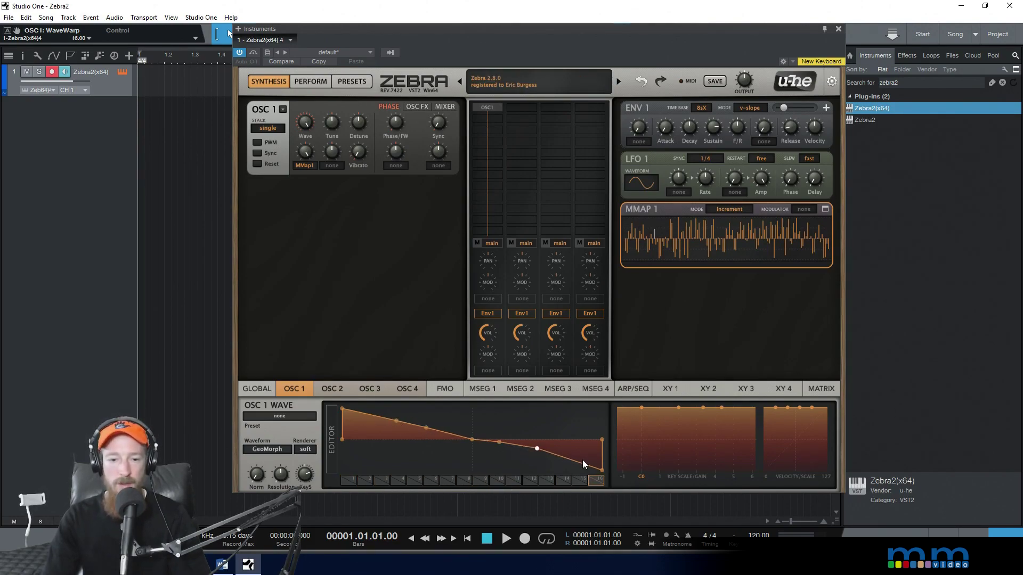
left_click_drag(396, 421, 407, 470)
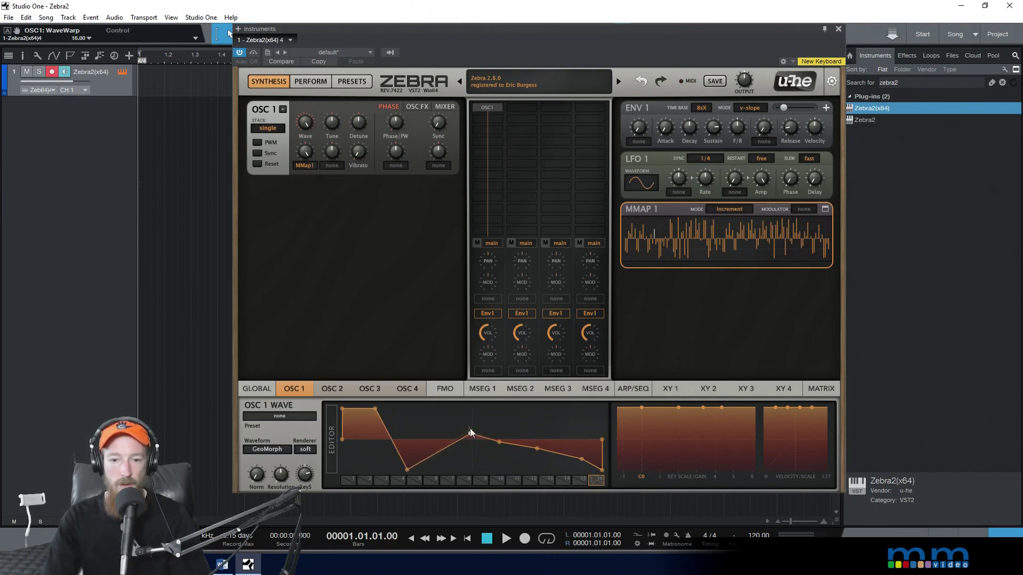
left_click_drag(472, 439, 456, 410)
left_click_drag(537, 448, 555, 411)
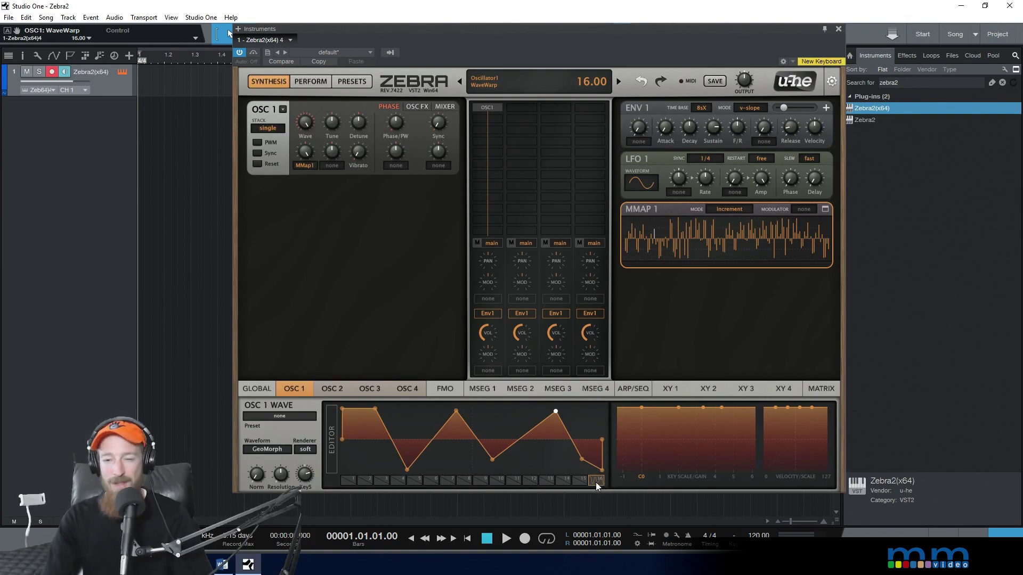
Preview the morph across OSC 1's waves from 16 down to 5, and again from 16 down to 1.
left_click_drag(598, 481, 410, 480)
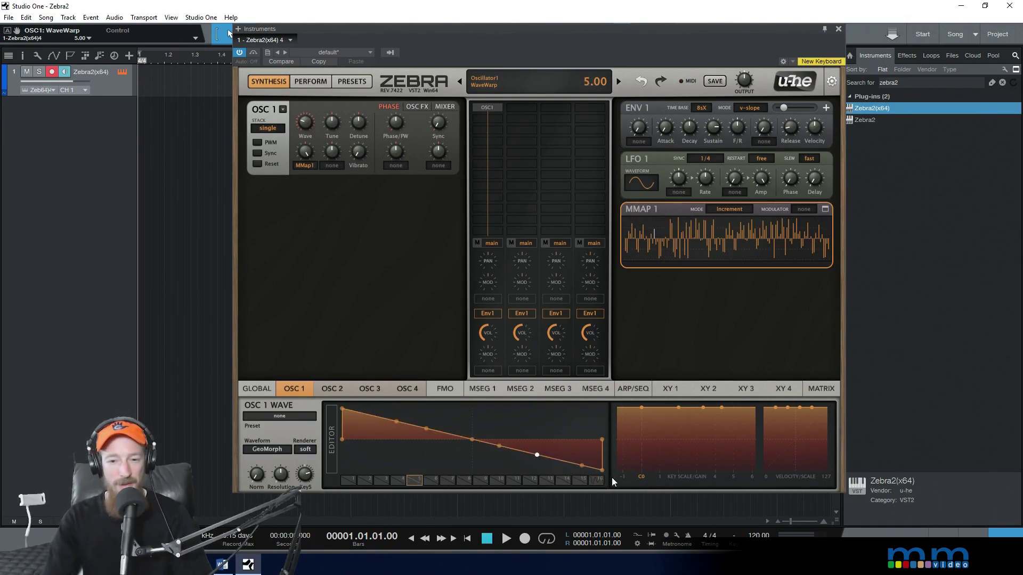
left_click(599, 479)
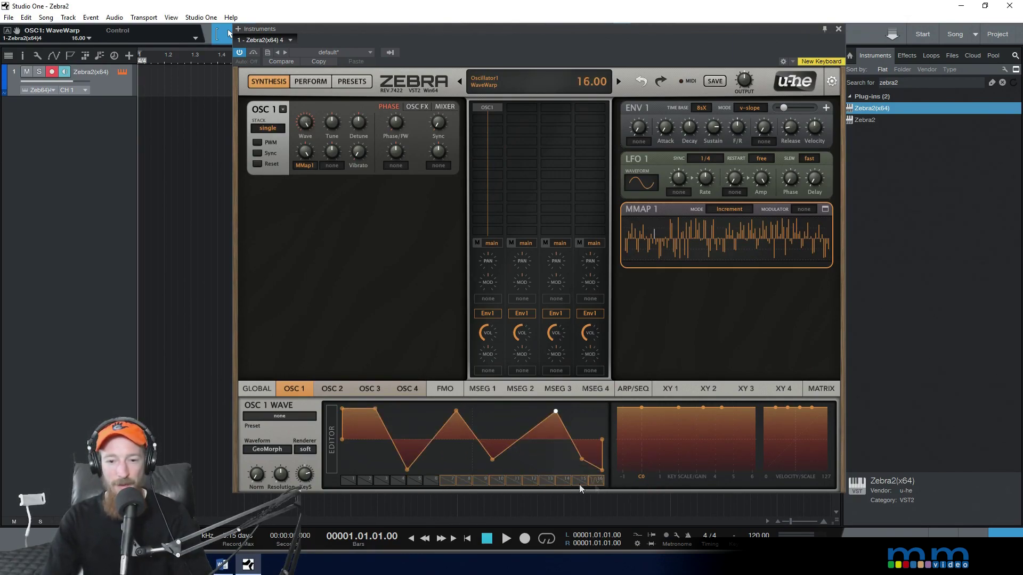
left_click_drag(597, 480, 343, 480)
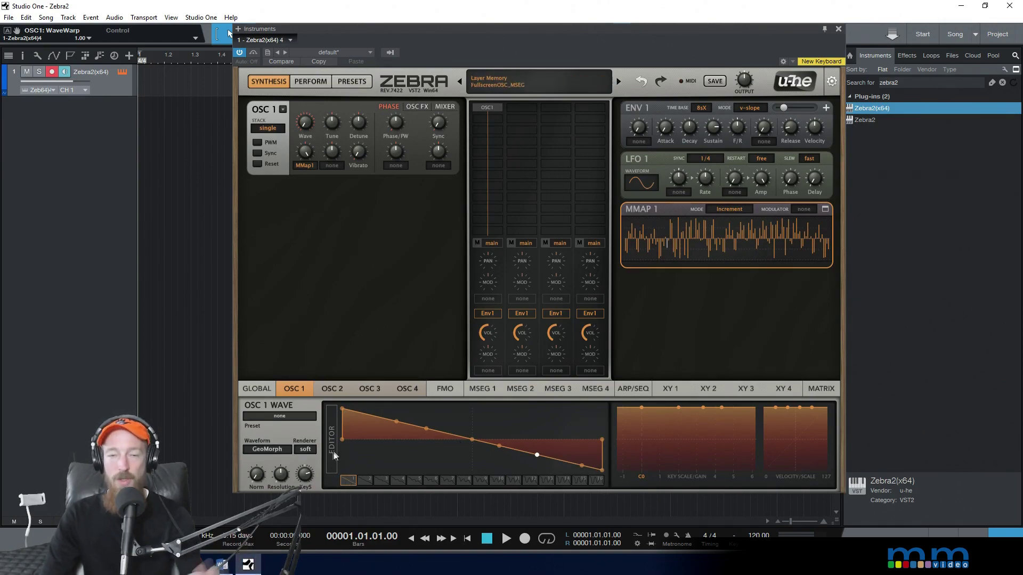
Make the MMAP 1 step values unipolar and keep OSC 1's wave 1 selected.
right_click(712, 237)
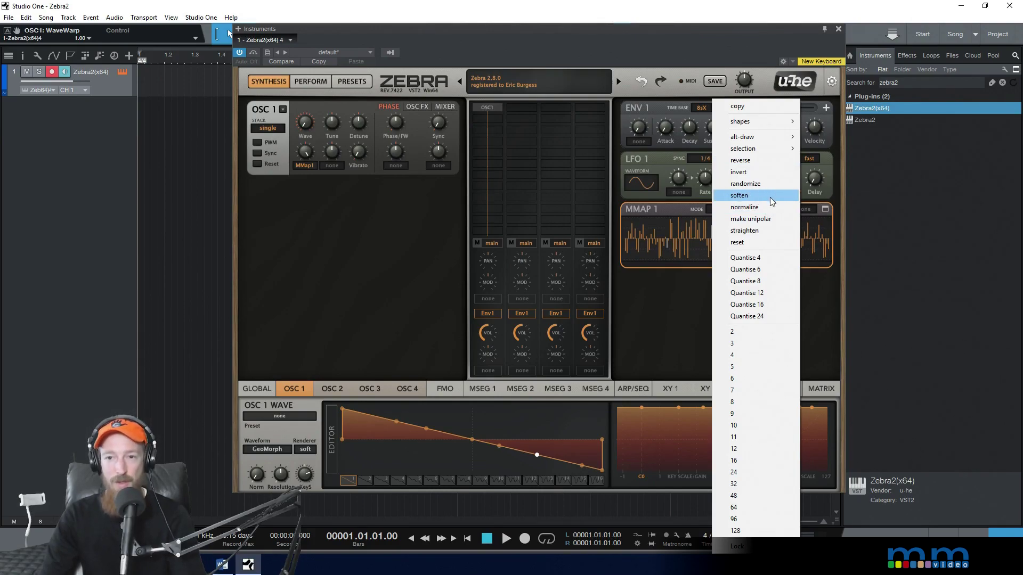
left_click(772, 224)
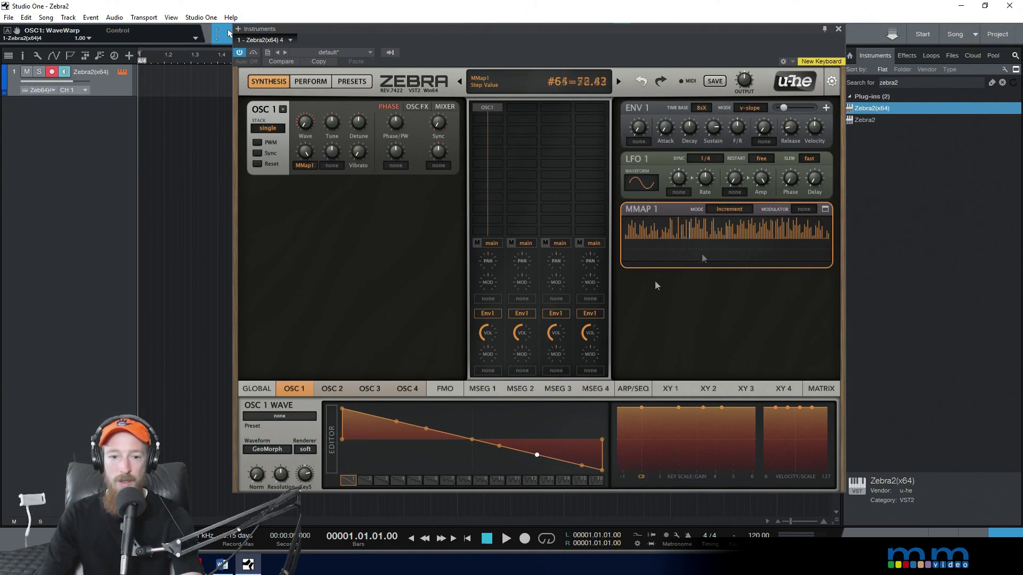
mouse_move(346, 481)
left_mouse_down()
mouse_move(608, 484)
mouse_move(341, 483)
left_mouse_up()
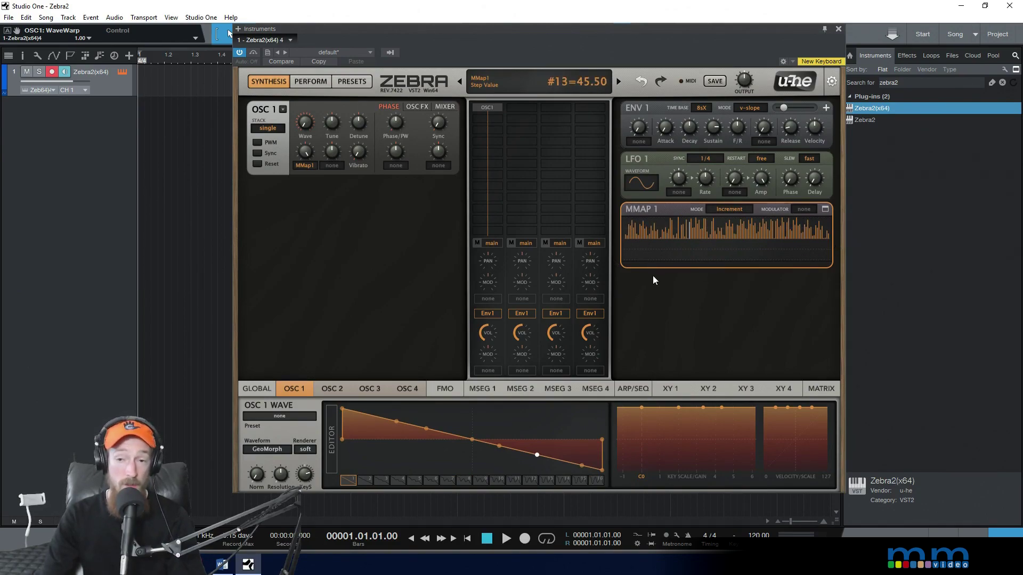
Add an empty modulation target in the enlarged MMAP 1 editor, delete it and close the editor.
left_click(825, 210)
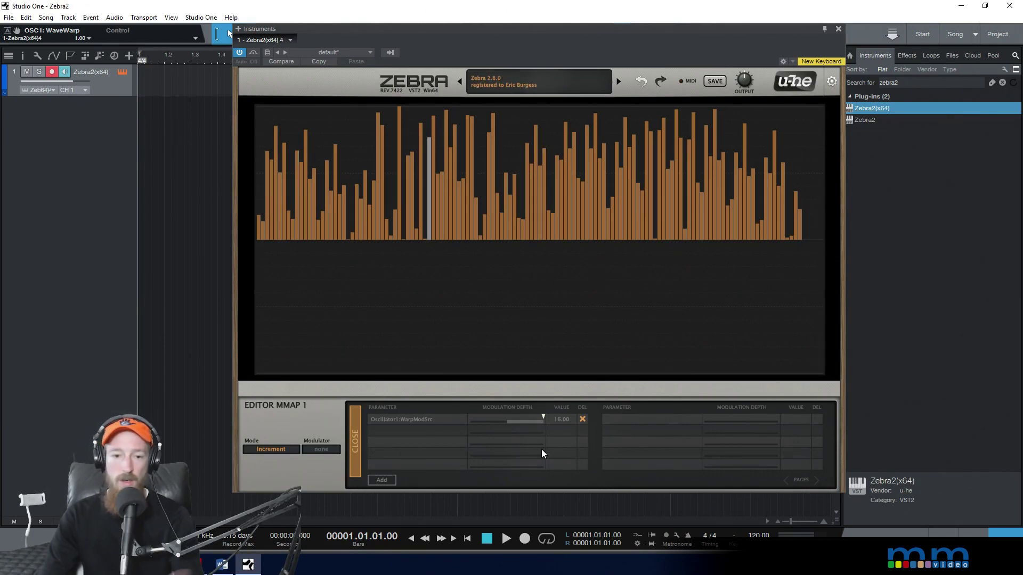
left_click(382, 480)
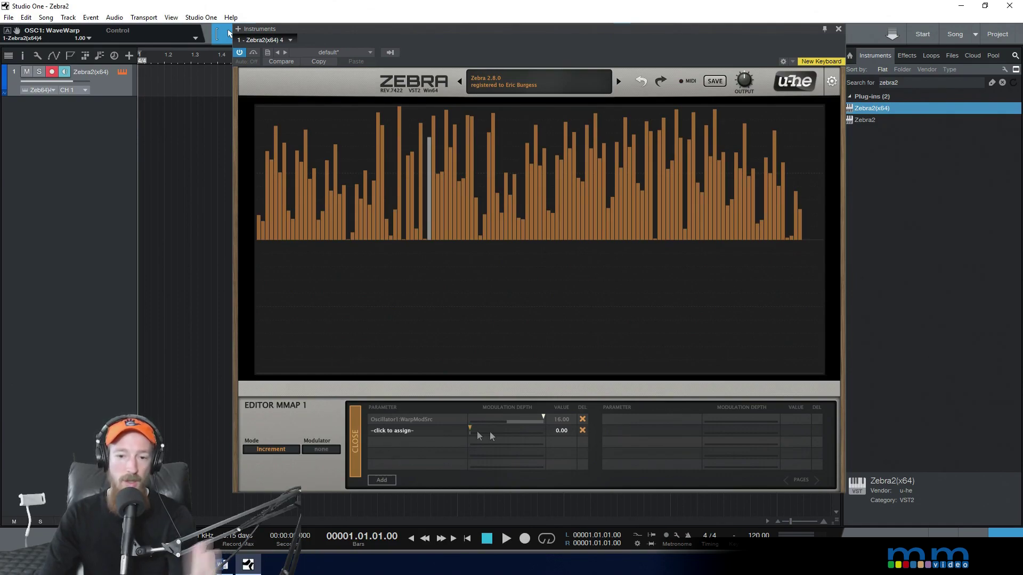
left_click(582, 430)
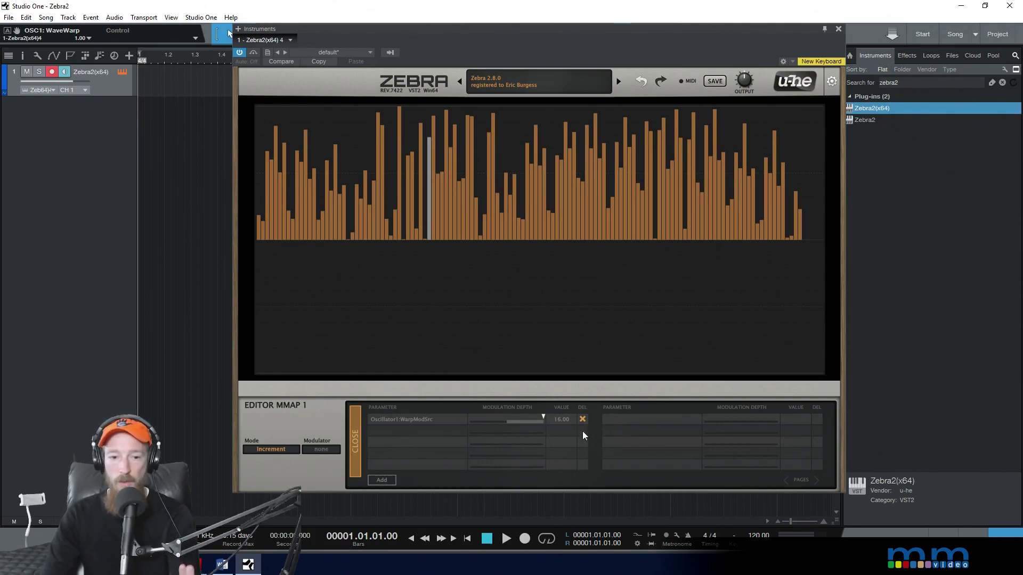
left_click(356, 451)
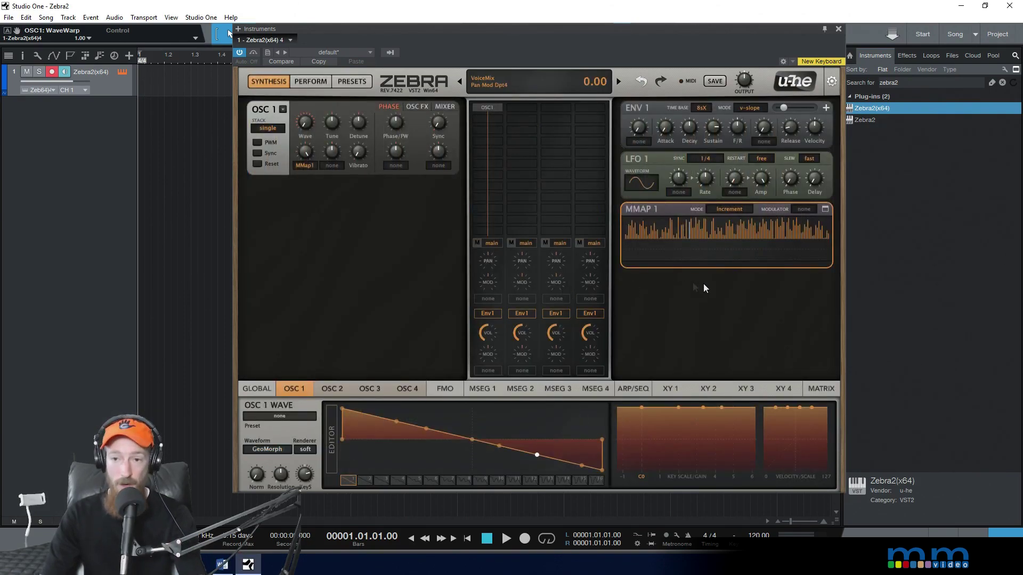
Try the erase alt-draw mode on most MMAP 1 steps and on step 8 alone, undoing each erasure.
left_click(826, 209)
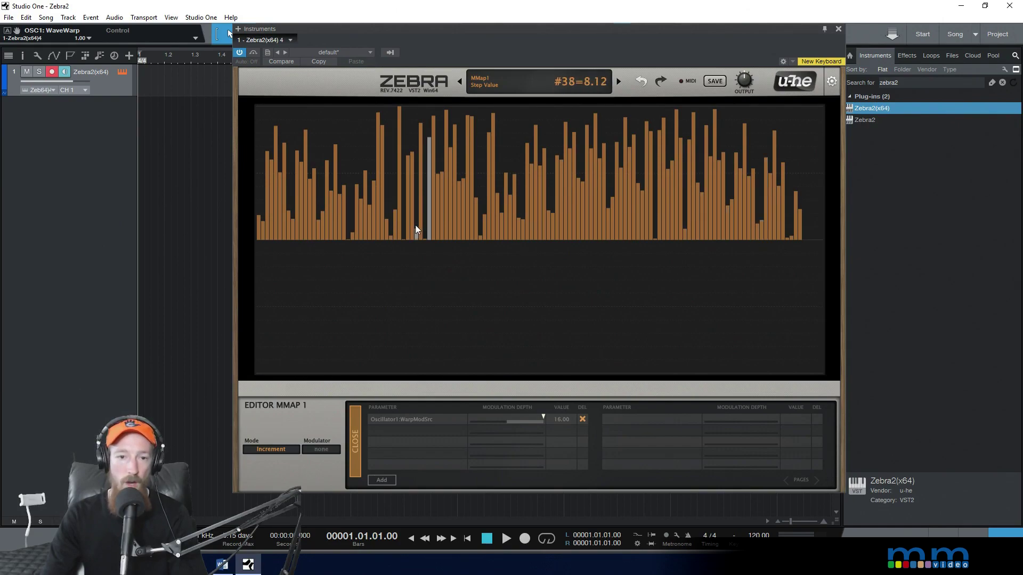
right_click(428, 176)
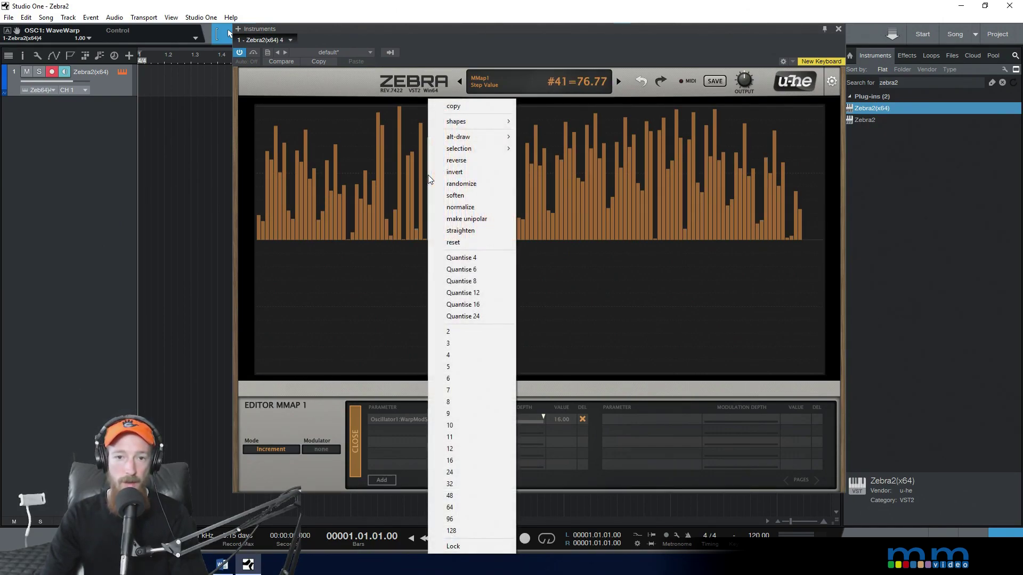
mouse_move(479, 136)
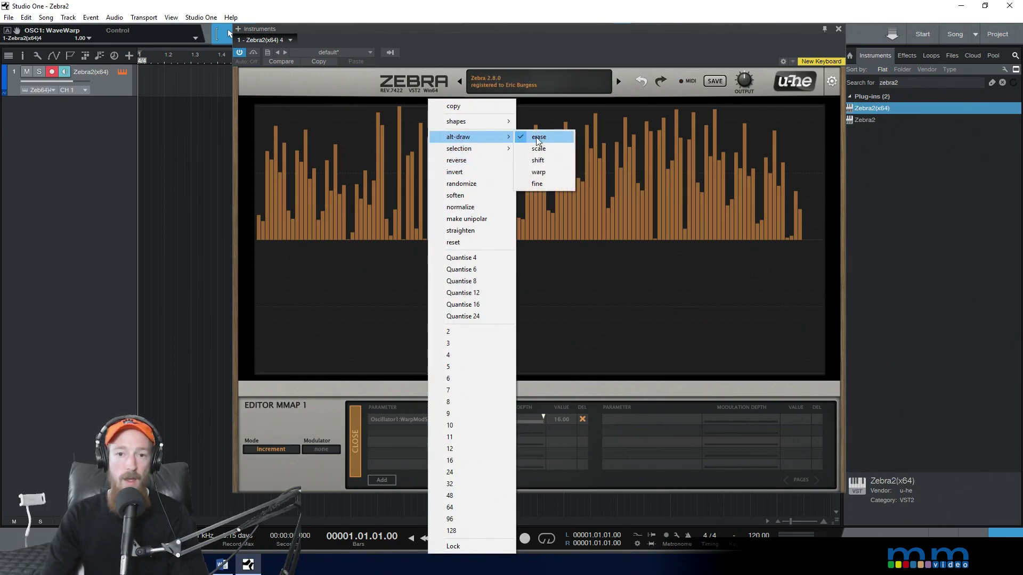
left_click(607, 287)
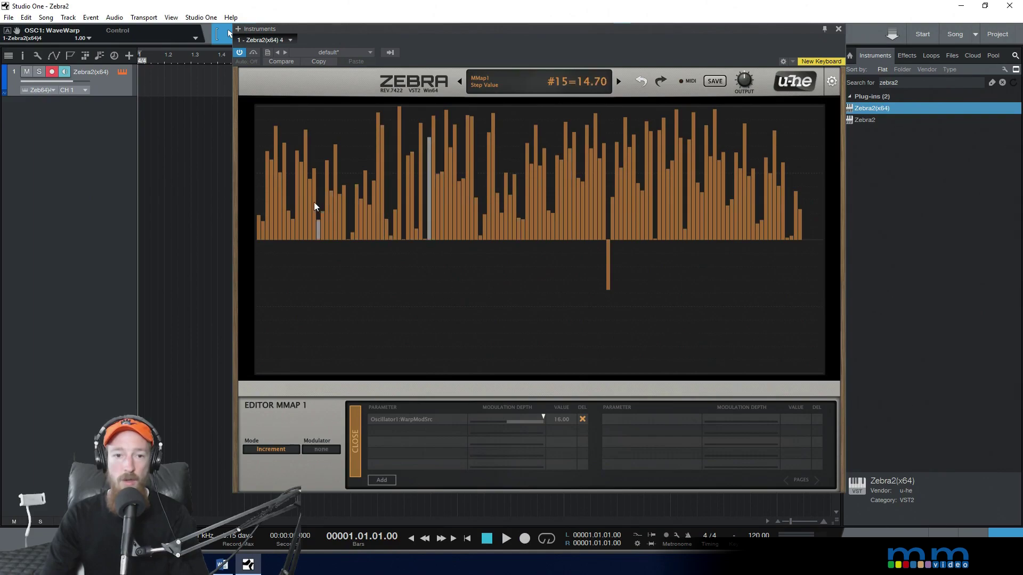
mouse_move(267, 210)
left_mouse_down()
mouse_move(788, 207)
mouse_move(315, 197)
left_mouse_up()
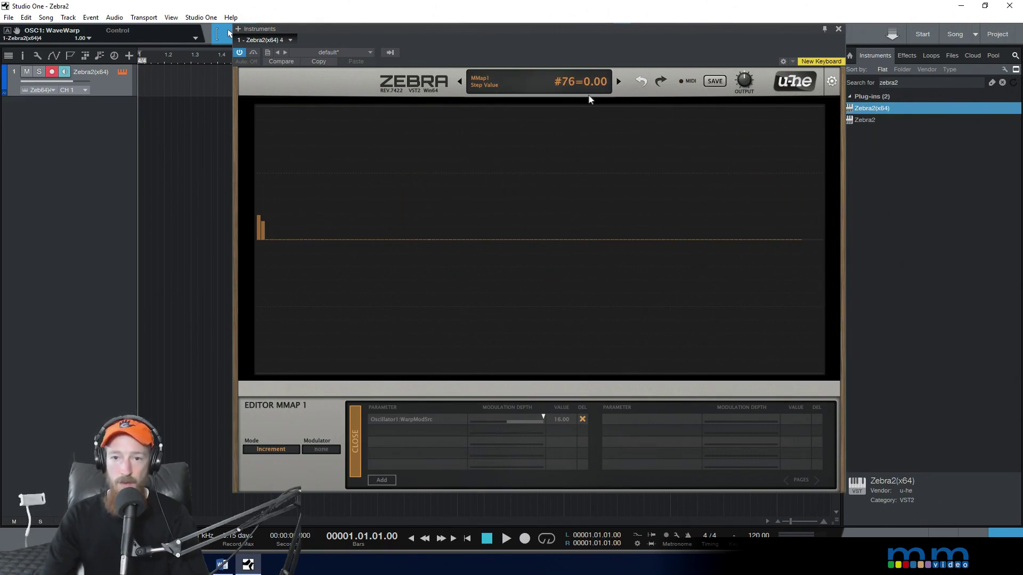
left_click(642, 82)
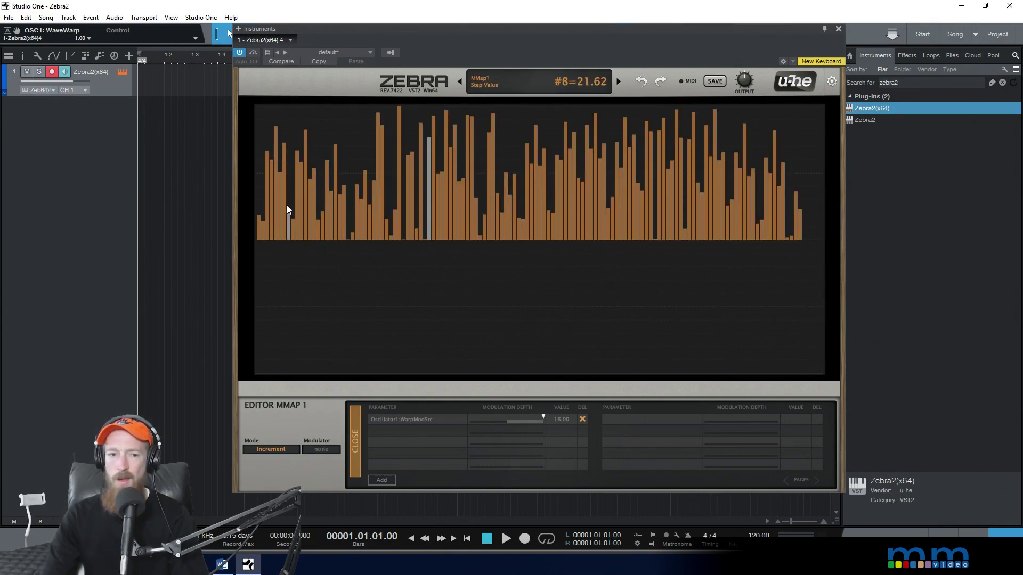
mouse_move(287, 206)
left_mouse_down()
mouse_move(430, 219)
mouse_move(753, 216)
mouse_move(287, 220)
left_mouse_up()
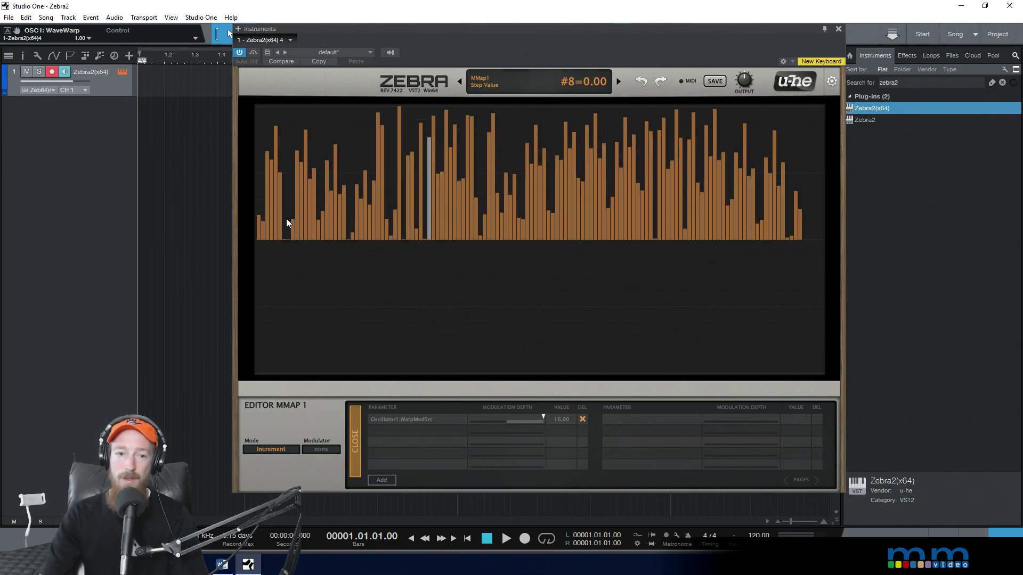
left_click(641, 84)
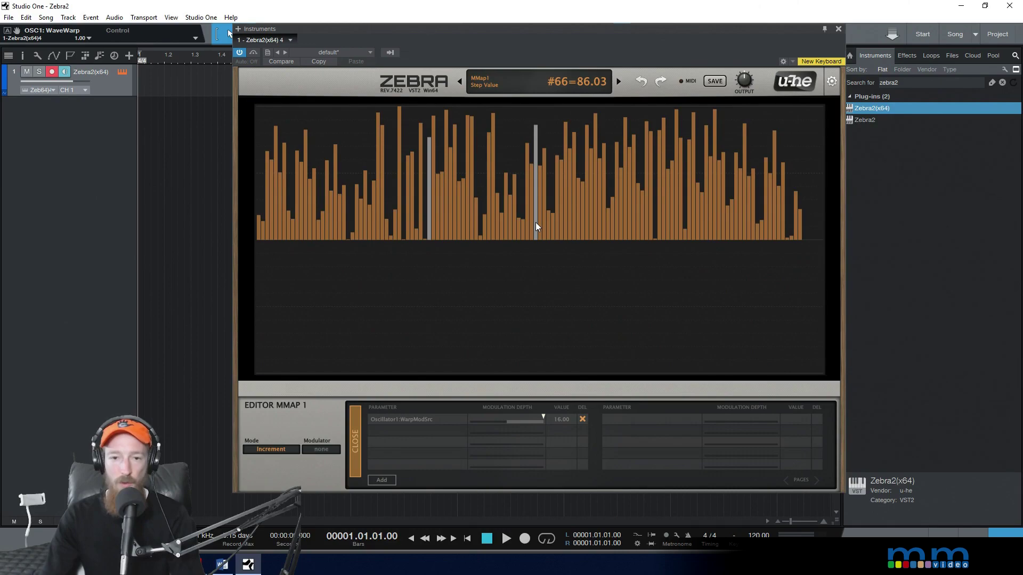
Review the step counts available for MMAP 1 and close its enlarged editor.
right_click(485, 200)
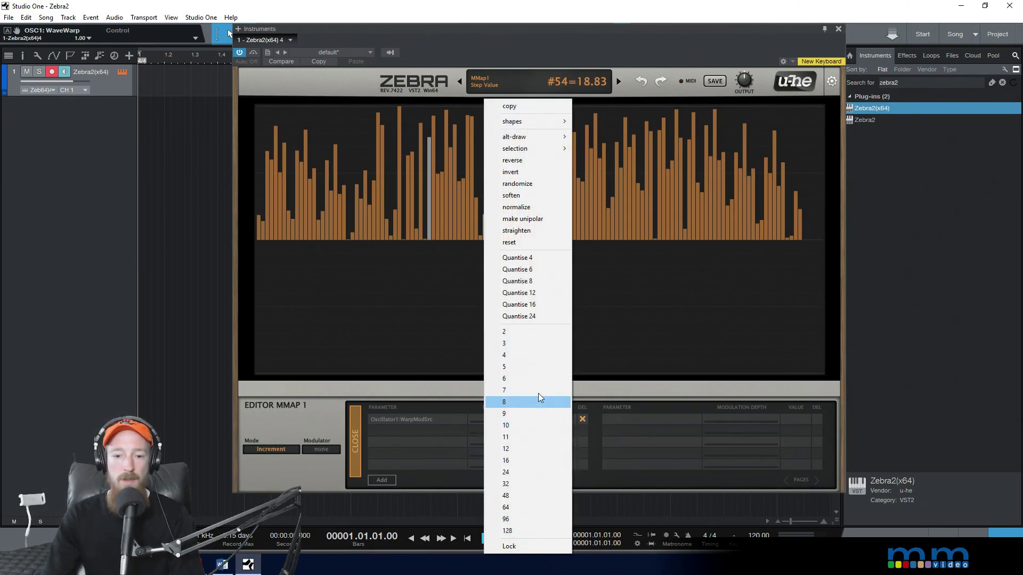
left_click(526, 519)
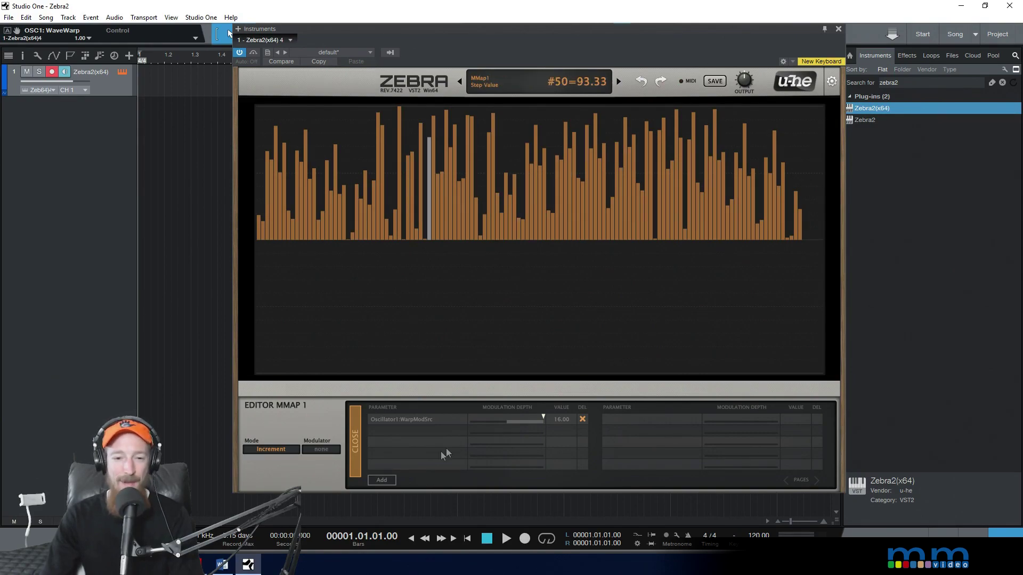
left_click(359, 445)
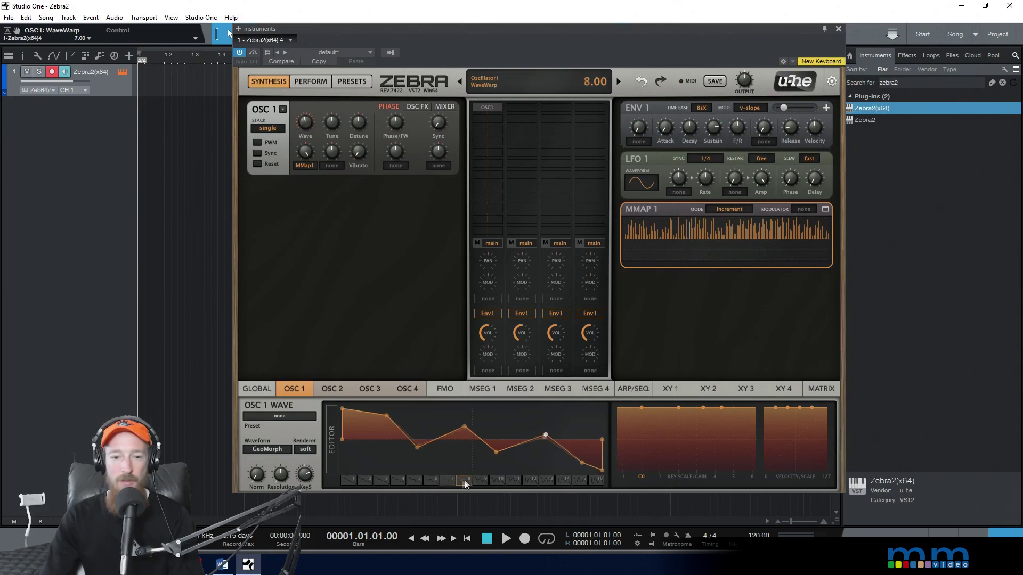
Compare OSC 1's intermediate morph waves between slots 1 and 10, ending with wave 16.
left_click(390, 480)
left_click(359, 482)
left_click(352, 483)
left_click(446, 482)
left_click(360, 482)
left_click(430, 482)
left_click(445, 482)
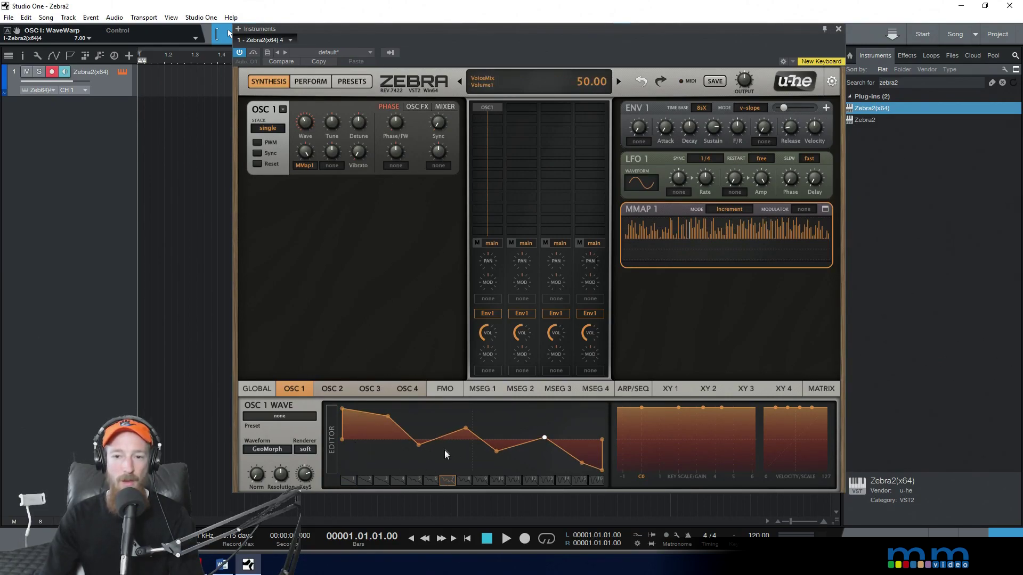
left_click(465, 482)
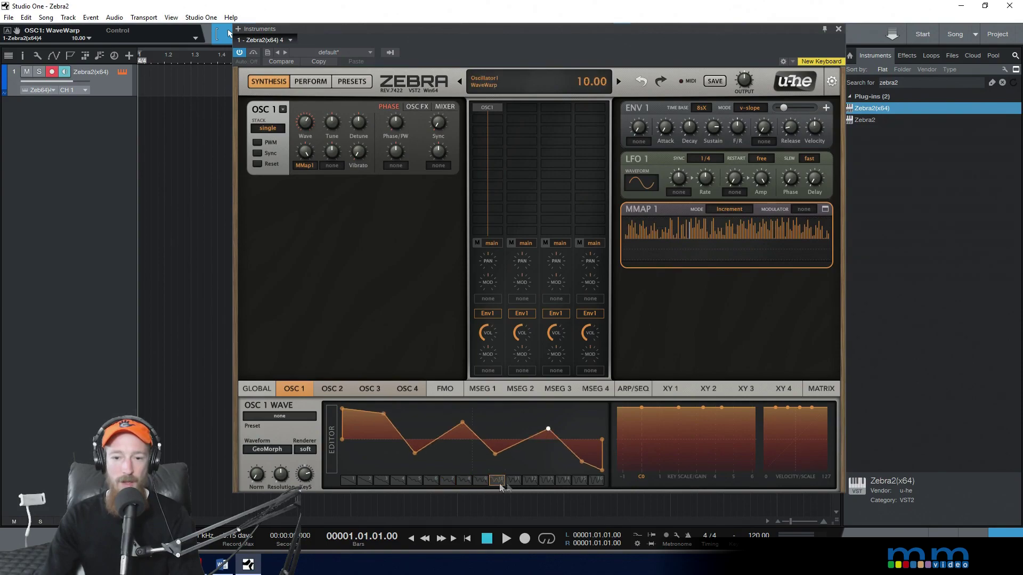
left_click(454, 482)
left_click_drag(562, 482, 601, 482)
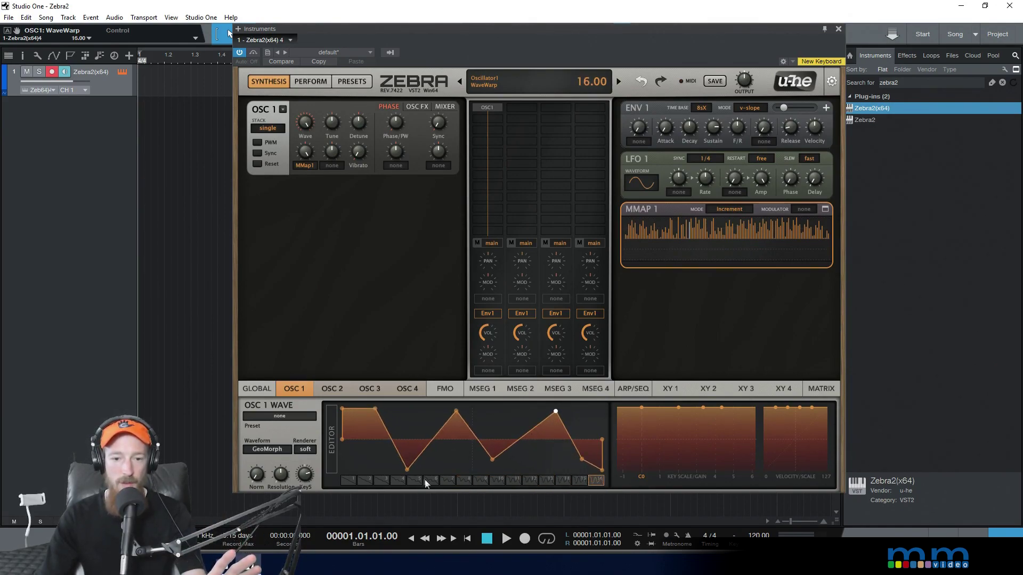
Return OSC 1 to wave 1 and advance it to wave 2.
left_click(381, 481)
left_click_drag(379, 489, 342, 484)
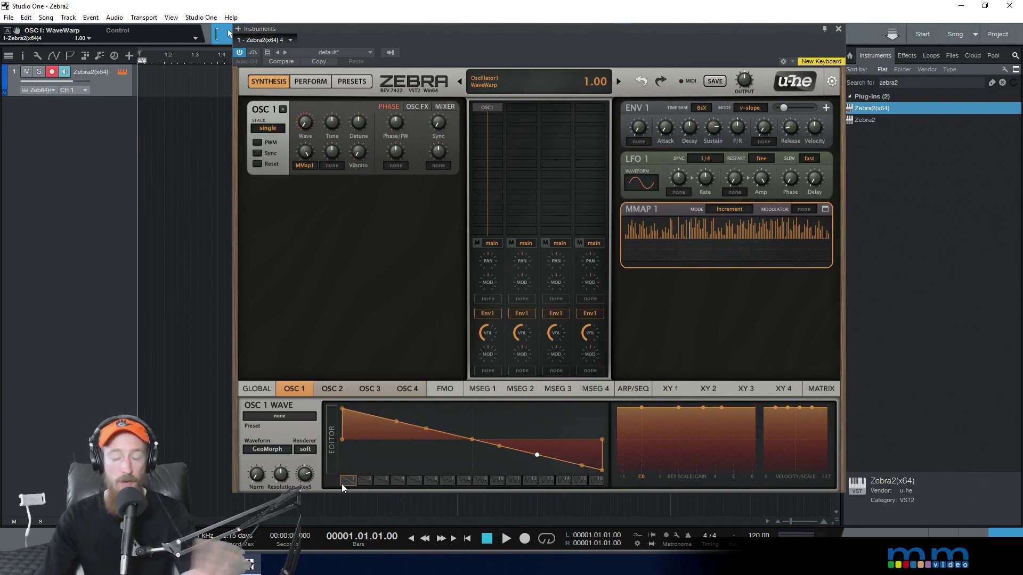
left_click(364, 482)
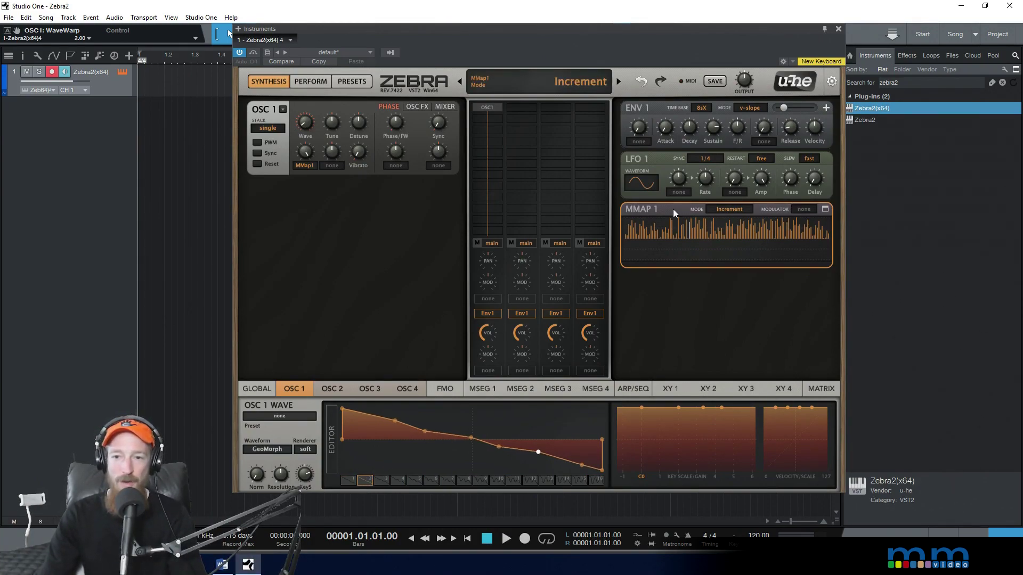
Check MMAP 1's steps in the enlarged editor, close it, and switch the MMAP 1 mode to Key.
left_click(825, 209)
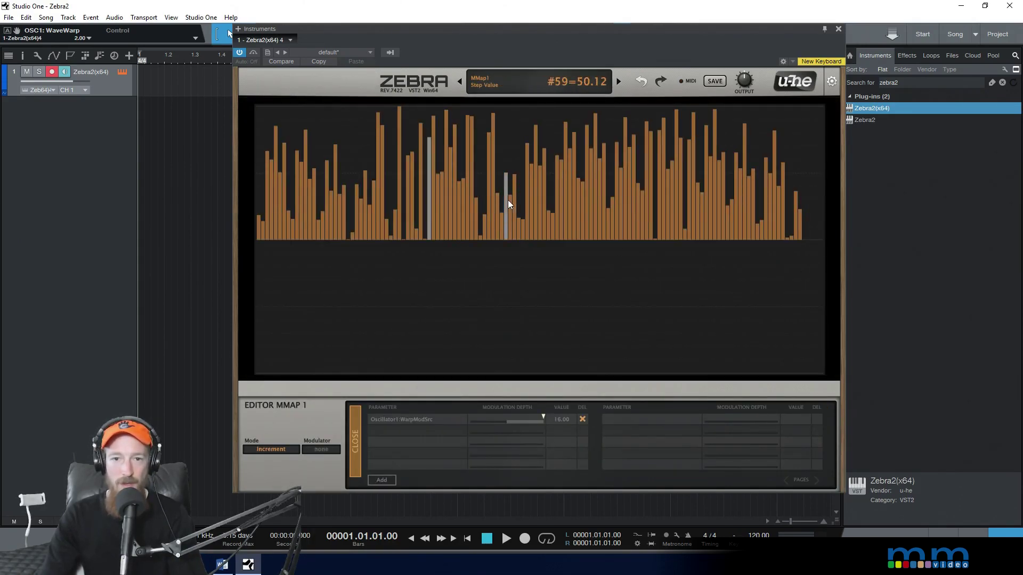
left_click(355, 454)
left_click(729, 209)
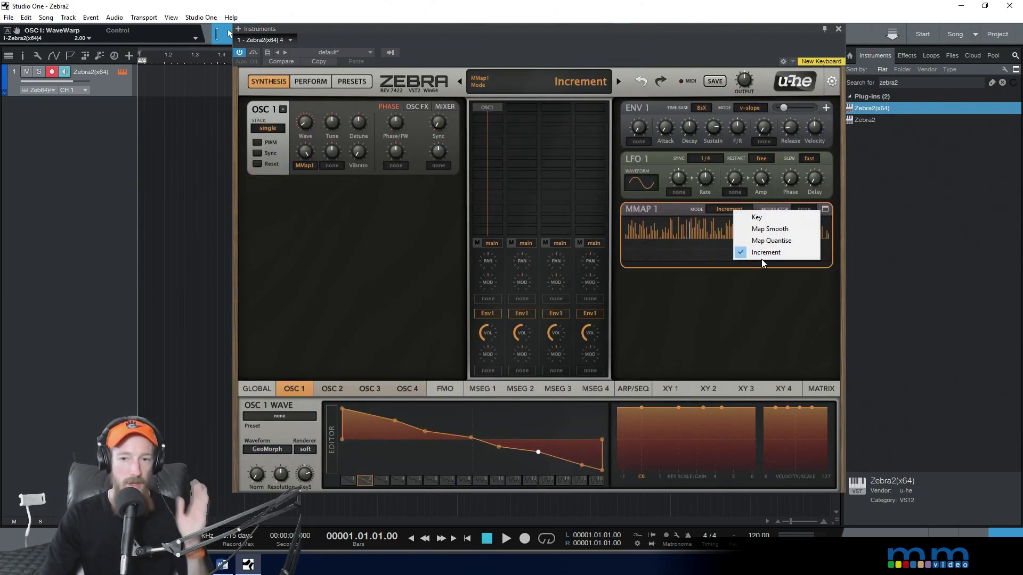
left_click(756, 217)
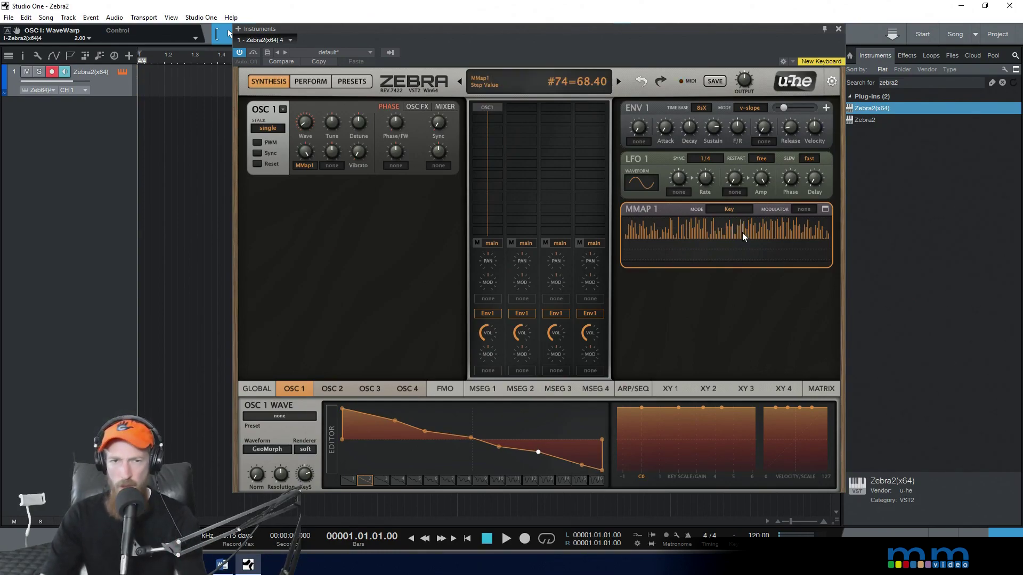
Redraw MMAP 1's steps in the enlarged editor as a wavy curve falling from high to low values, and close the editor.
left_click(826, 210)
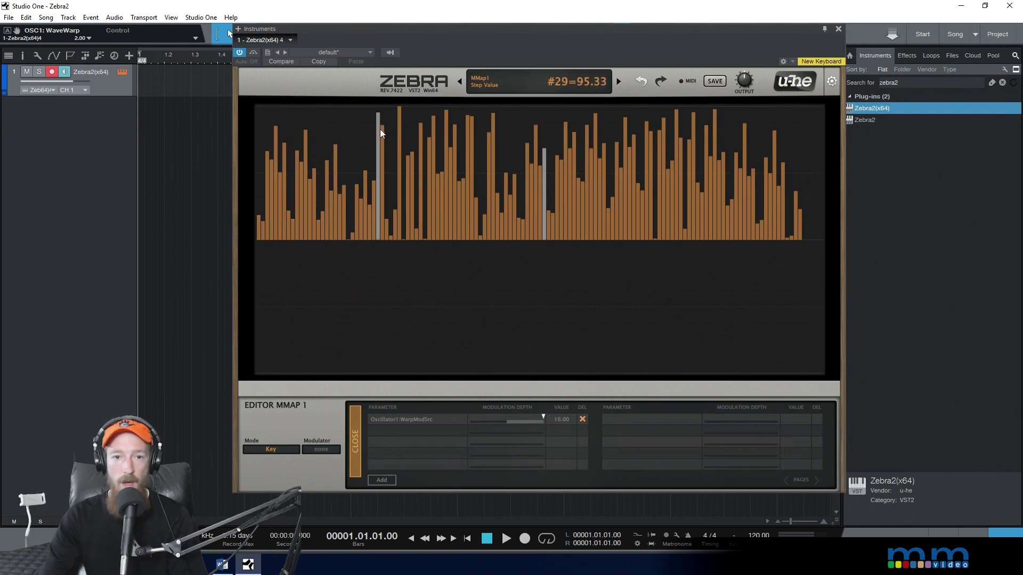
mouse_move(422, 119)
left_mouse_down()
mouse_move(408, 136)
mouse_move(377, 122)
mouse_move(299, 137)
mouse_move(274, 110)
mouse_move(257, 111)
mouse_move(415, 162)
mouse_move(469, 130)
mouse_move(502, 138)
mouse_move(493, 138)
mouse_move(552, 203)
mouse_move(614, 204)
mouse_move(646, 228)
mouse_move(712, 215)
mouse_move(761, 238)
mouse_move(820, 234)
mouse_move(800, 236)
left_mouse_up()
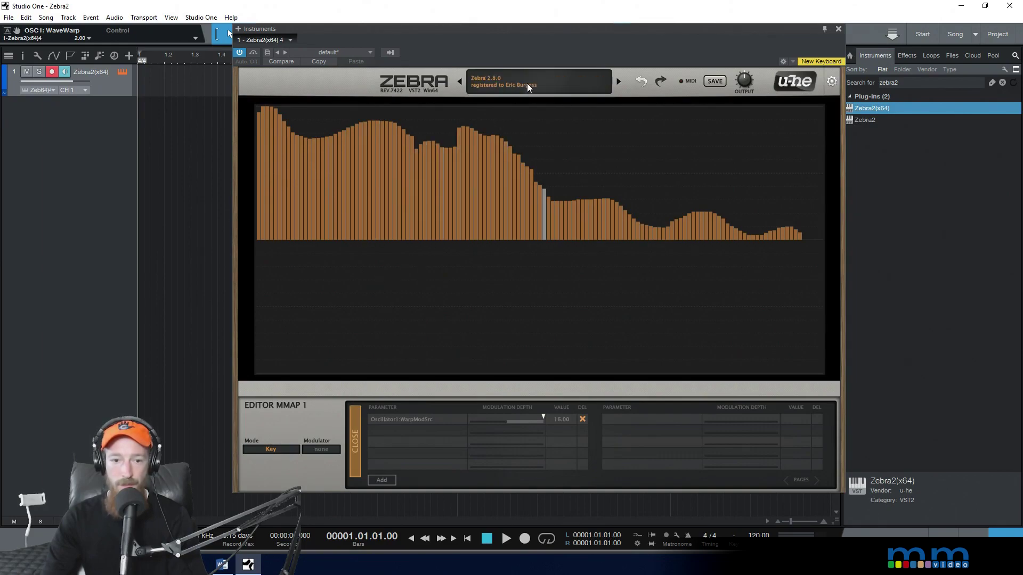
left_click(351, 436)
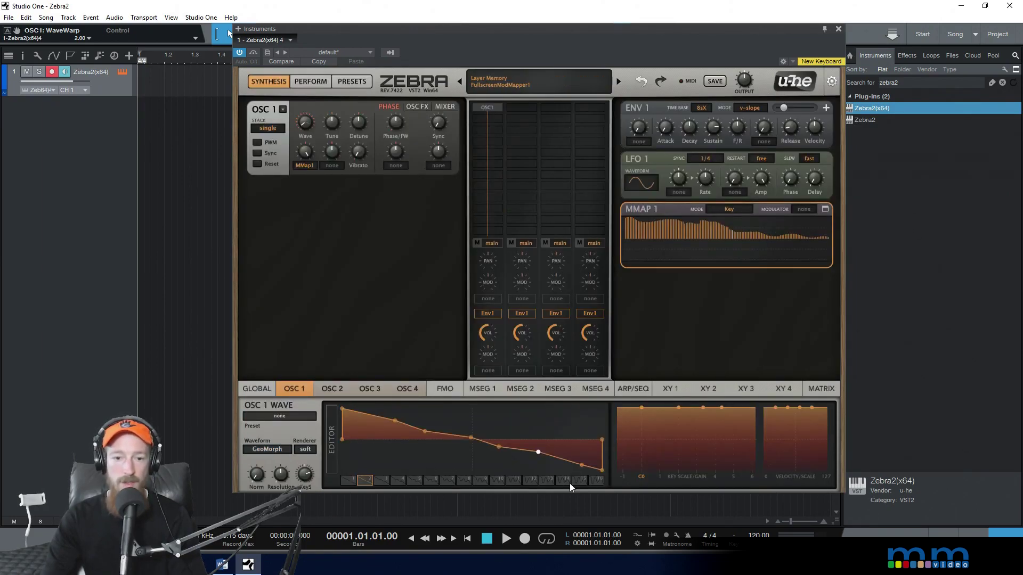
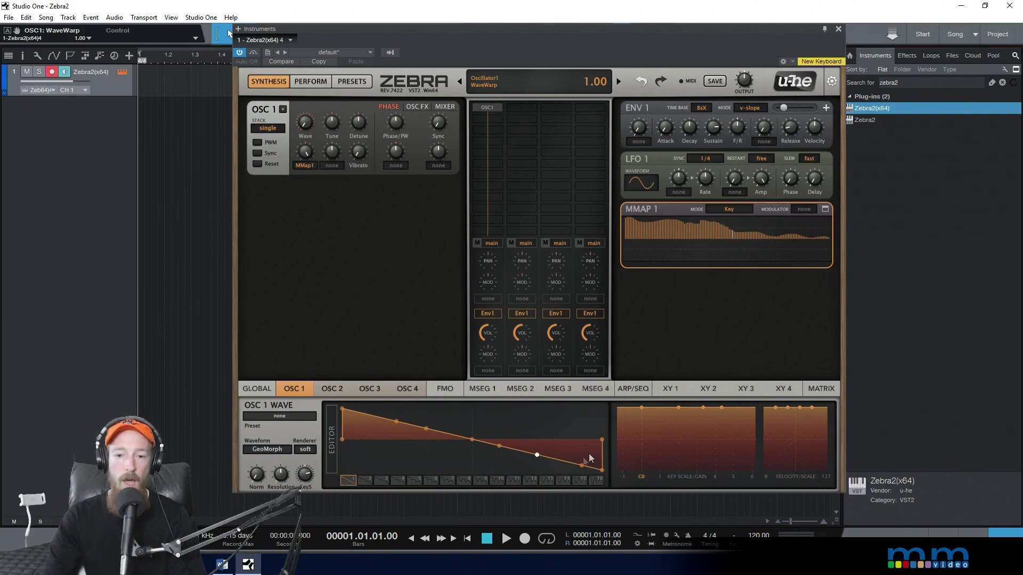
Compare OSC 1's wave 15 with wave 1, ending on wave 1.
left_click(579, 481)
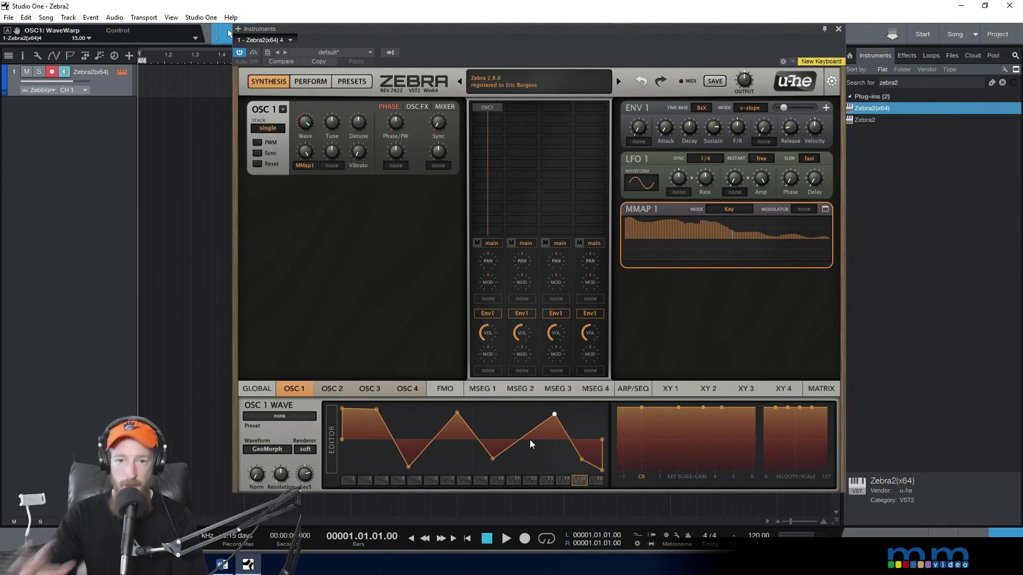
left_click(349, 481)
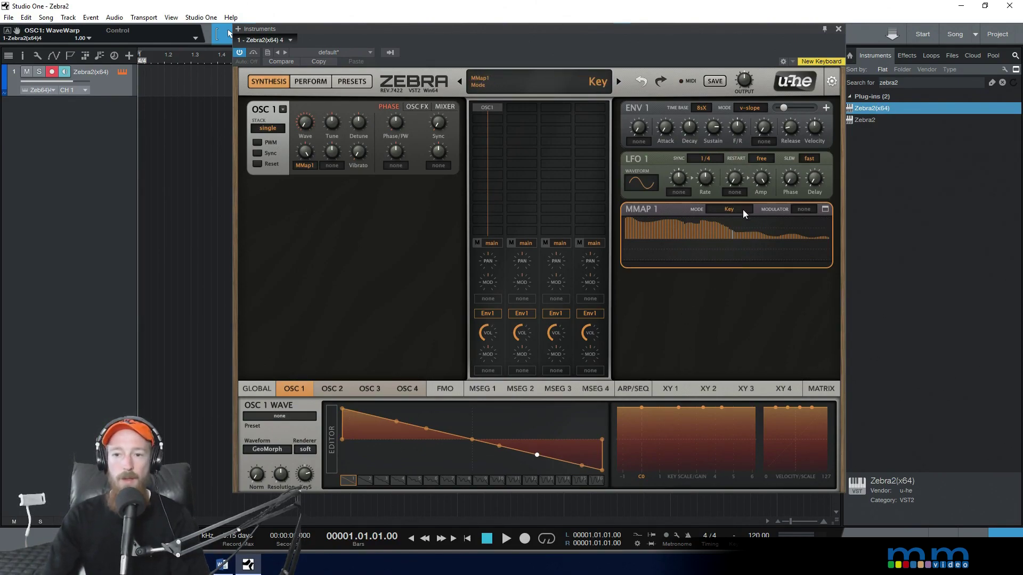
Soften MMAP 1's step curve in the enlarged editor and straighten it into an even descending ramp.
left_click(826, 209)
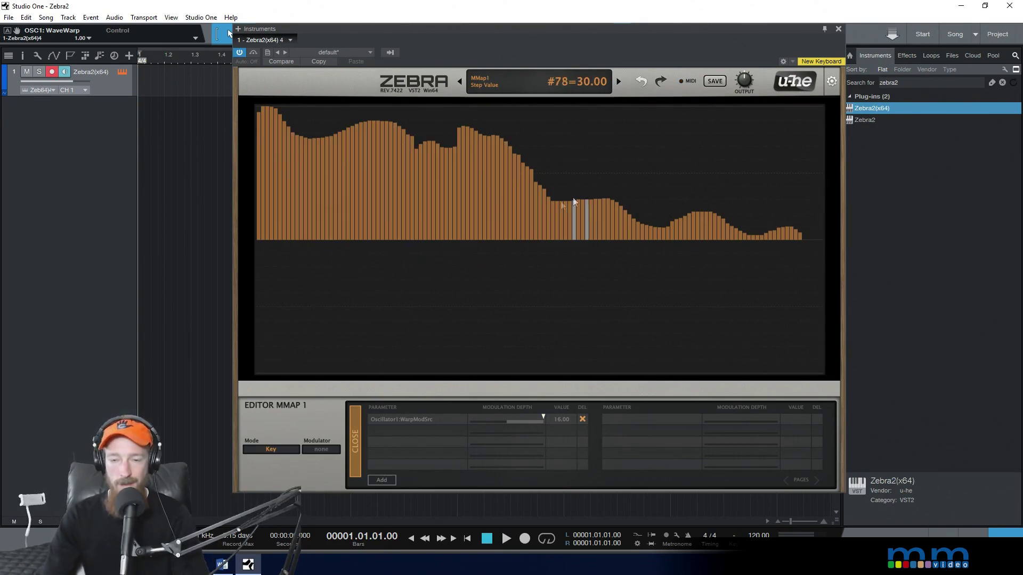
right_click(340, 159)
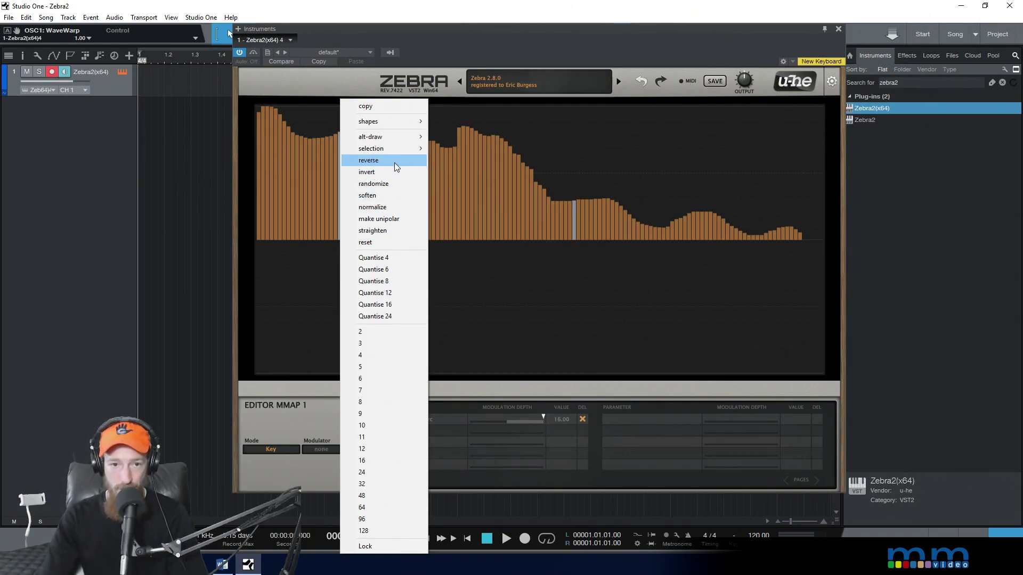
left_click(402, 195)
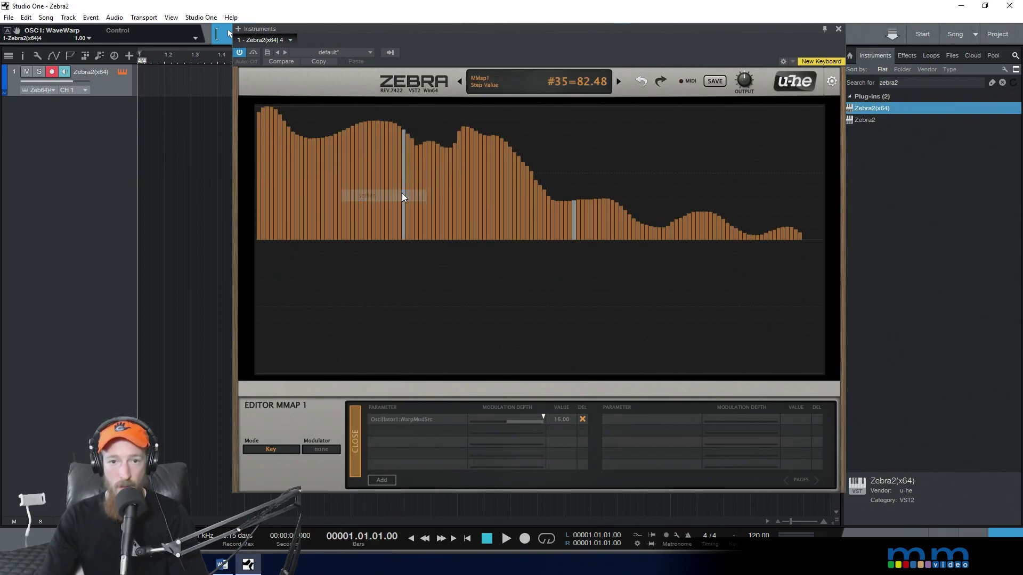
right_click(406, 147)
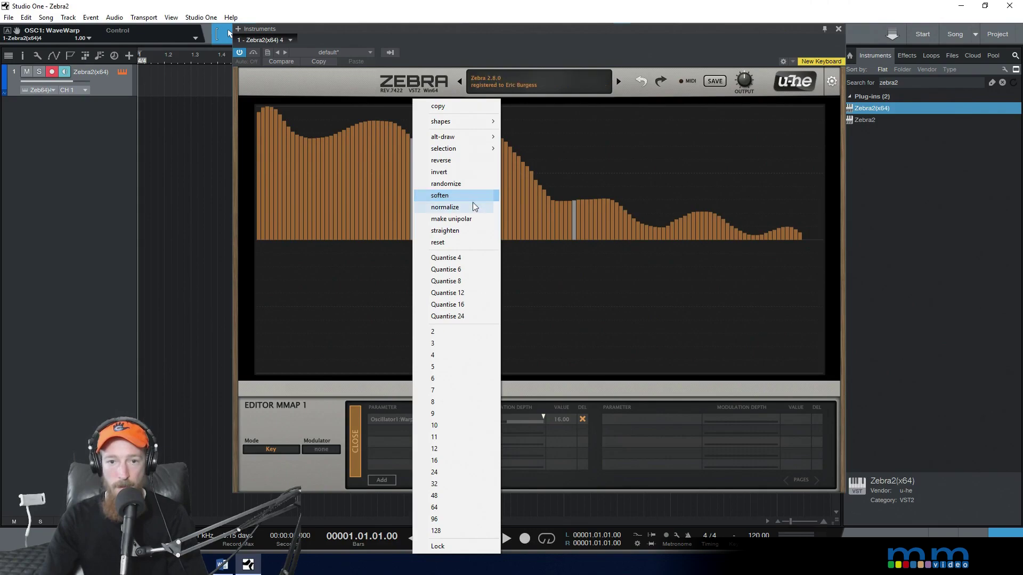
left_click(471, 229)
Review the alt-draw, selection and shapes options for MMAP 1's steps and close the enlarged editor.
right_click(419, 198)
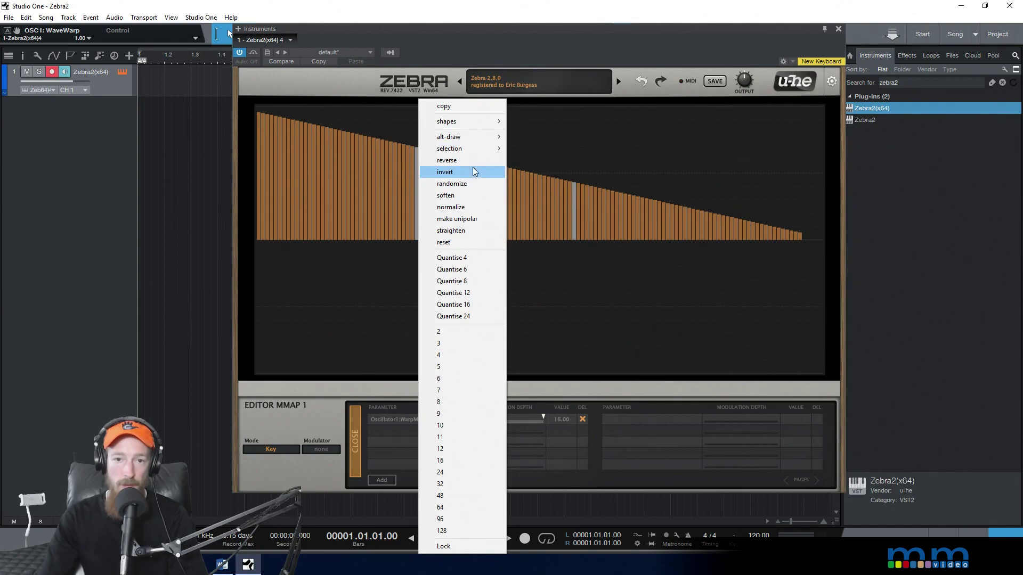
mouse_move(471, 154)
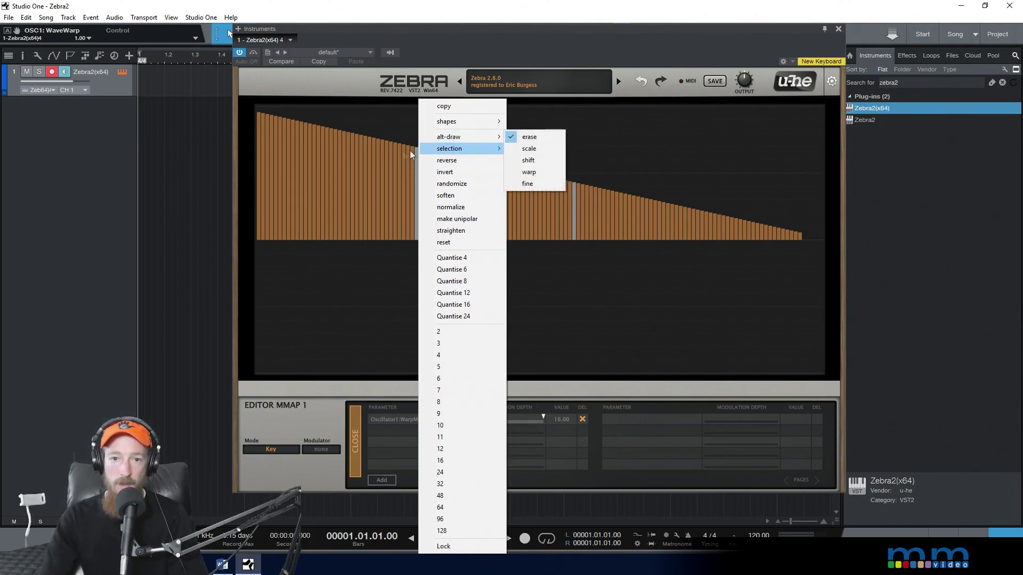
mouse_move(454, 123)
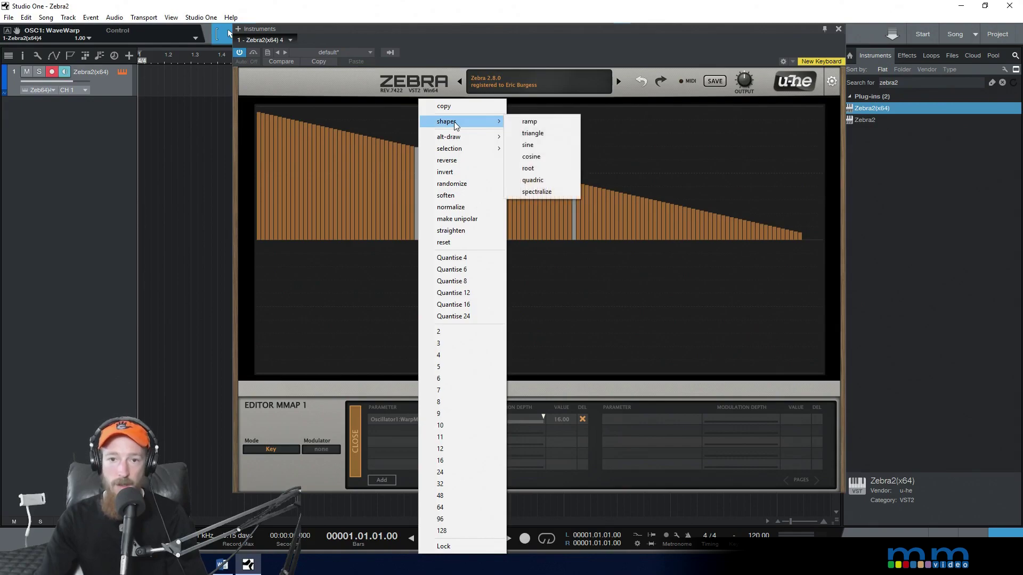
left_click(369, 139)
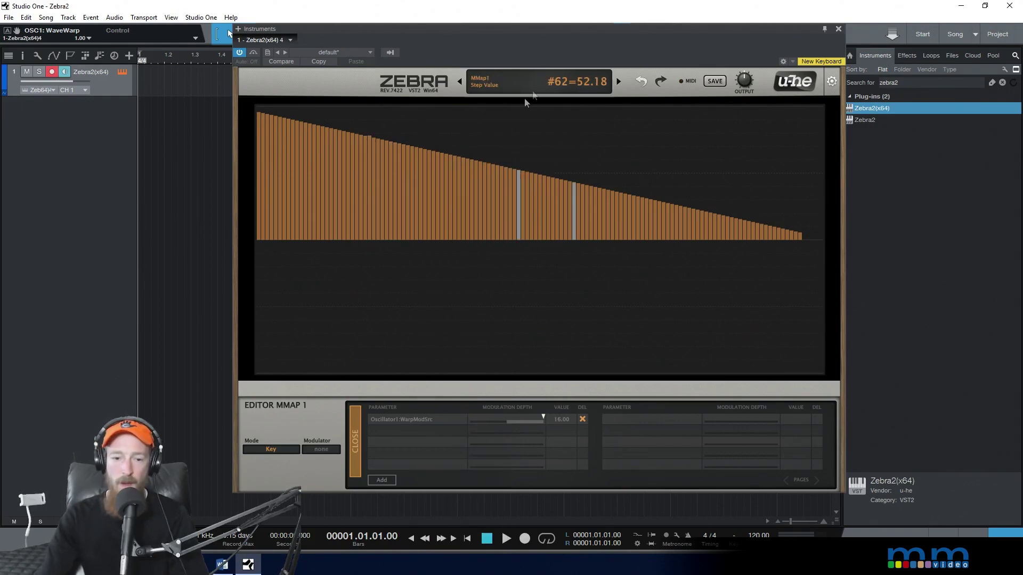
left_click(354, 442)
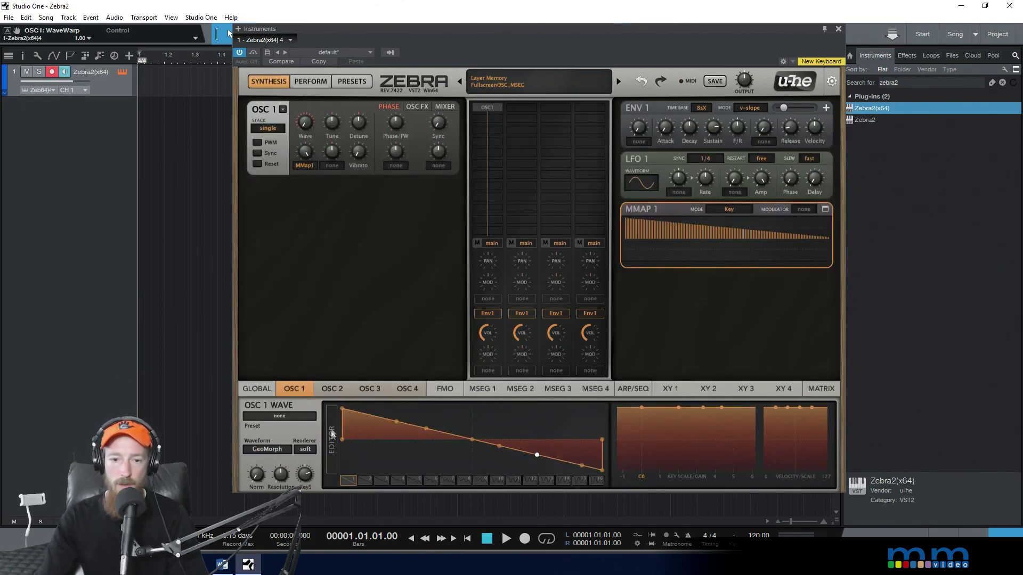
Try the SpectroBlend waveform on OSC 1 with a small hand-drawn spectrum, and return the waveform to GeoMorph.
right_click(437, 435)
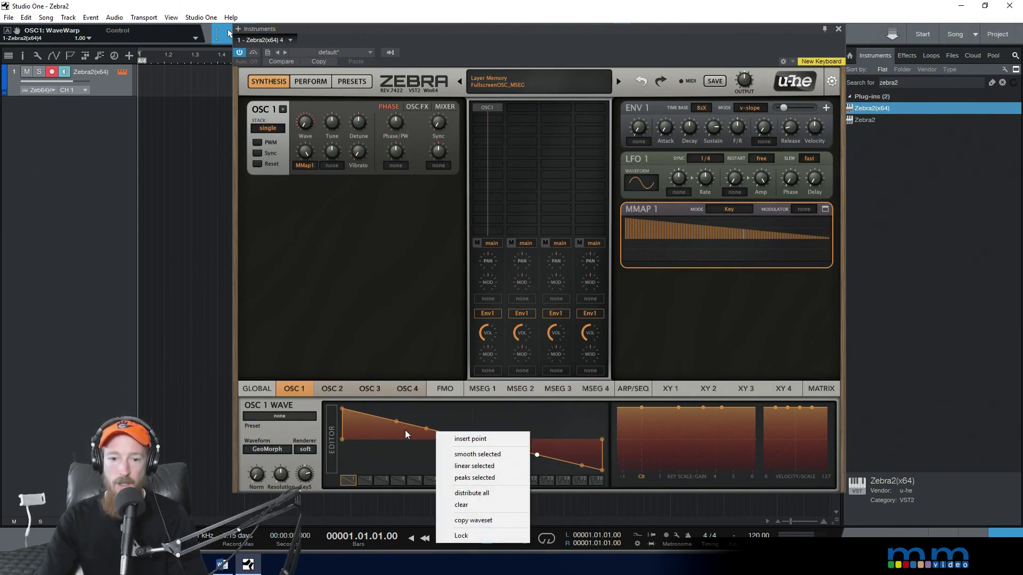
left_click(263, 448)
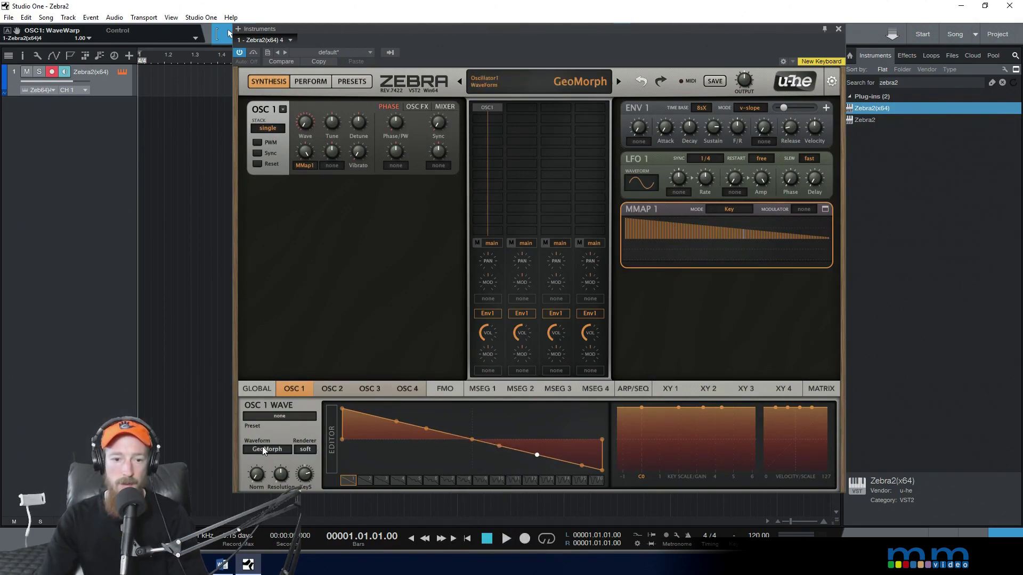
left_click(263, 448)
left_click(320, 488)
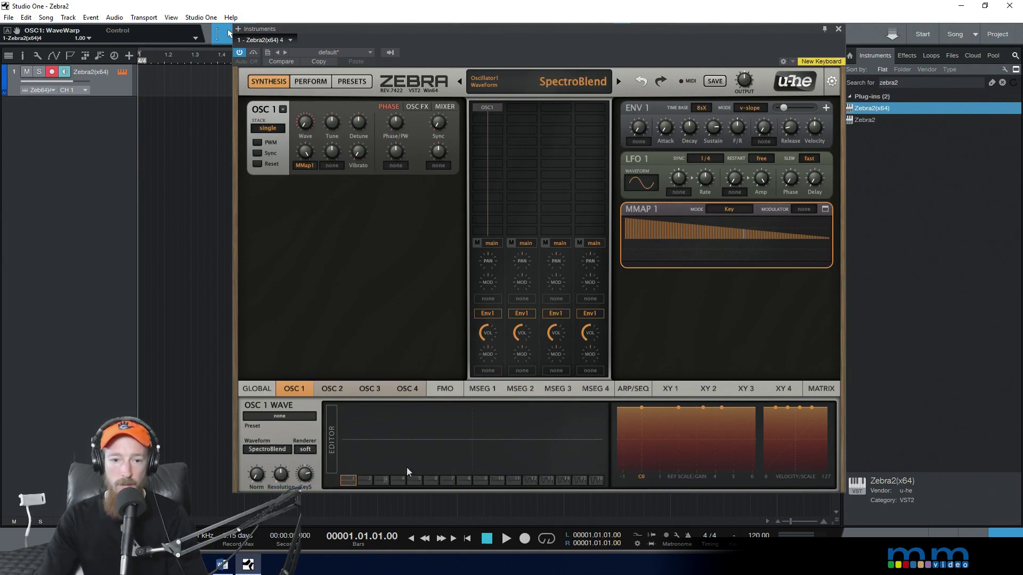
right_click(395, 445)
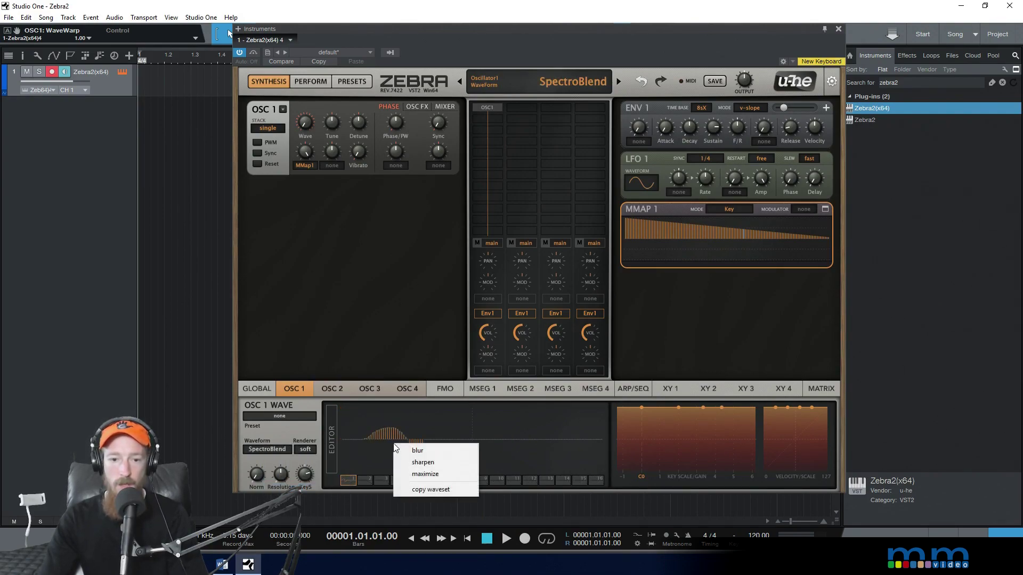
left_click(447, 448)
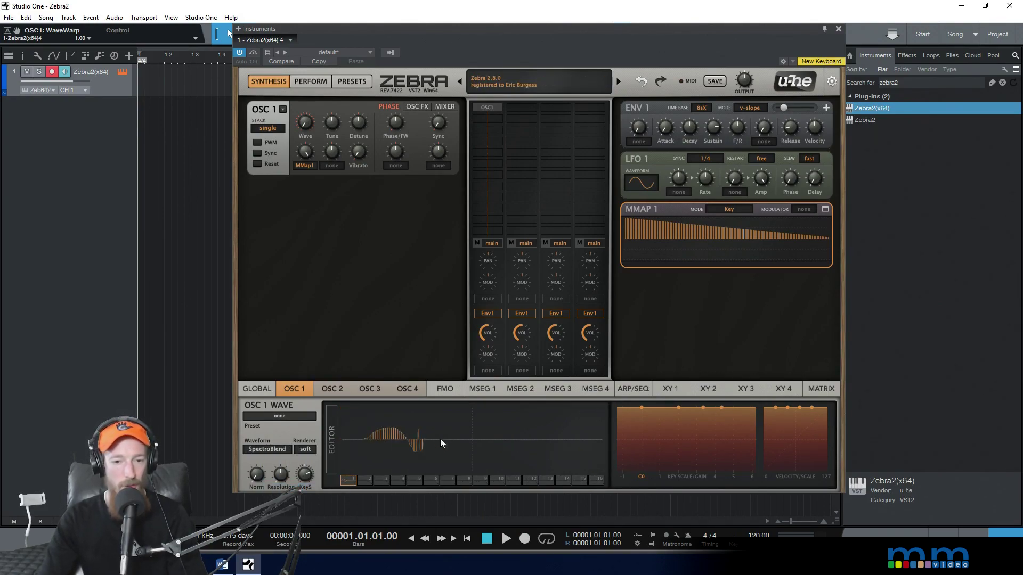
left_click(282, 448)
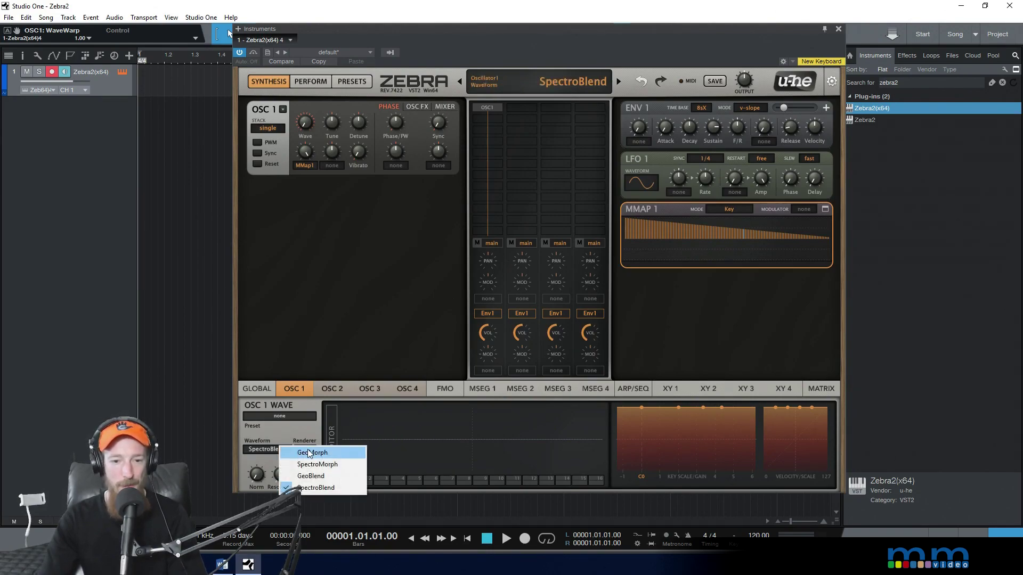
left_click(350, 452)
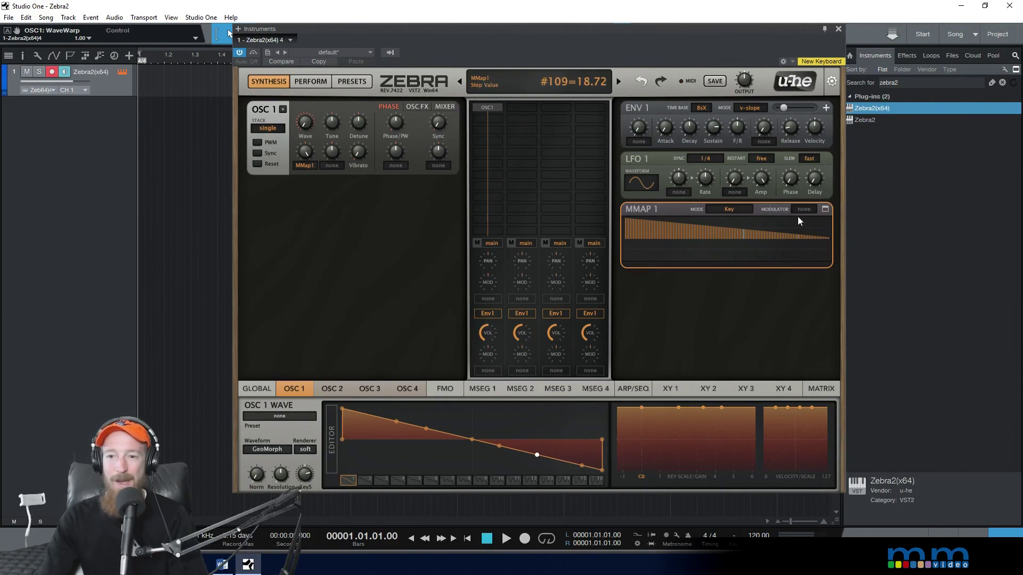
Redraw MMAP 1's steps freehand in the enlarged editor, high for low keys and gently undulating down to low values for high keys.
left_click(825, 209)
right_click(431, 190)
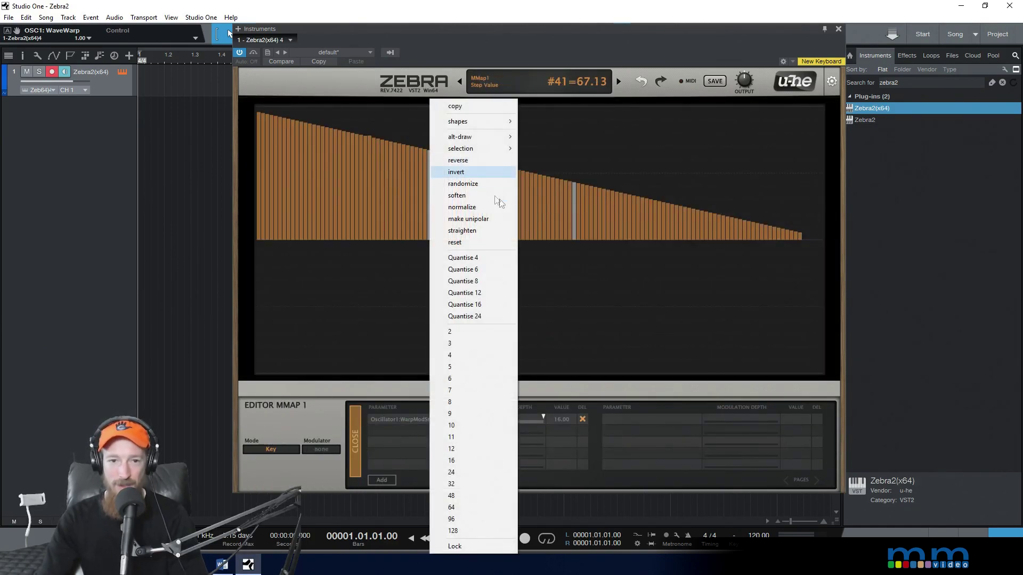
mouse_move(294, 159)
left_mouse_down()
mouse_move(351, 141)
mouse_move(483, 184)
mouse_move(397, 135)
mouse_move(281, 154)
mouse_move(251, 129)
mouse_move(373, 142)
mouse_move(400, 126)
mouse_move(475, 157)
mouse_move(467, 172)
mouse_move(480, 209)
mouse_move(545, 208)
mouse_move(494, 198)
mouse_move(469, 169)
mouse_move(574, 228)
left_mouse_up()
mouse_move(649, 230)
left_mouse_down()
mouse_move(625, 218)
mouse_move(705, 212)
mouse_move(780, 241)
left_mouse_up()
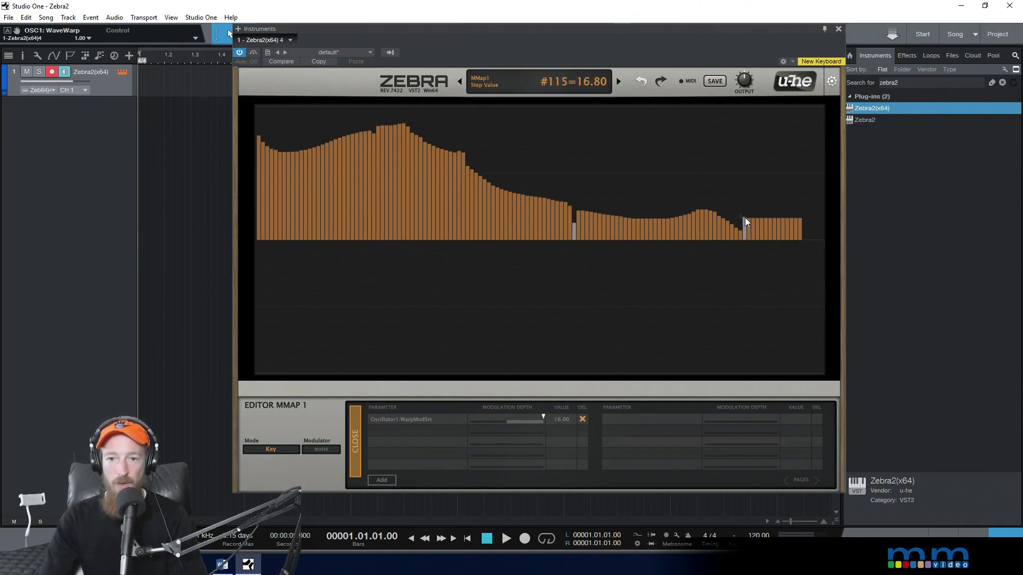
mouse_move(575, 230)
left_mouse_down()
mouse_move(575, 189)
mouse_move(619, 184)
mouse_move(580, 171)
mouse_move(497, 190)
mouse_move(436, 133)
mouse_move(634, 212)
mouse_move(515, 182)
mouse_move(587, 216)
left_mouse_up()
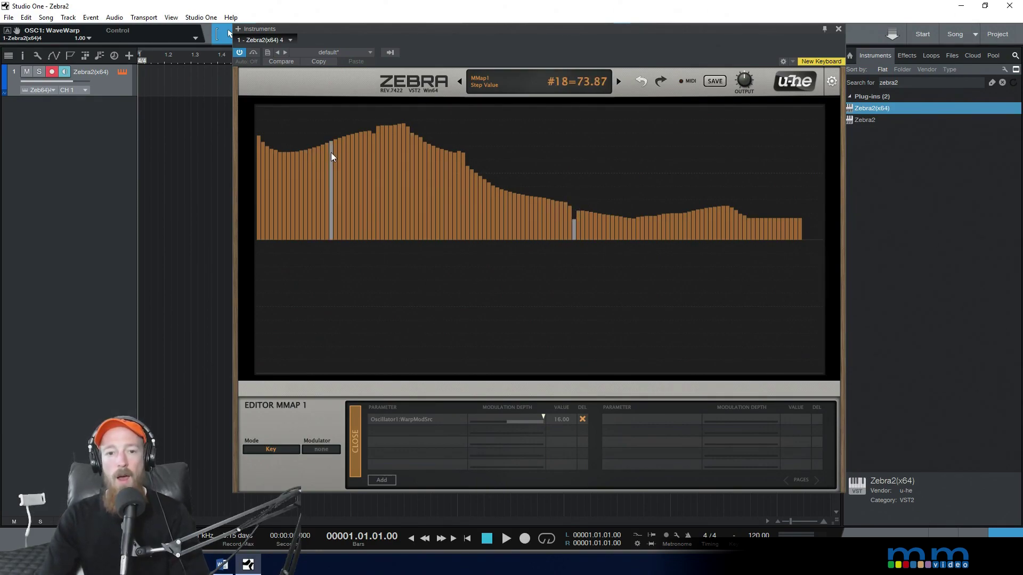
Select a block of MMAP 1 steps in the first half of the map and randomize only those steps.
right_click(371, 193)
mouse_move(420, 140)
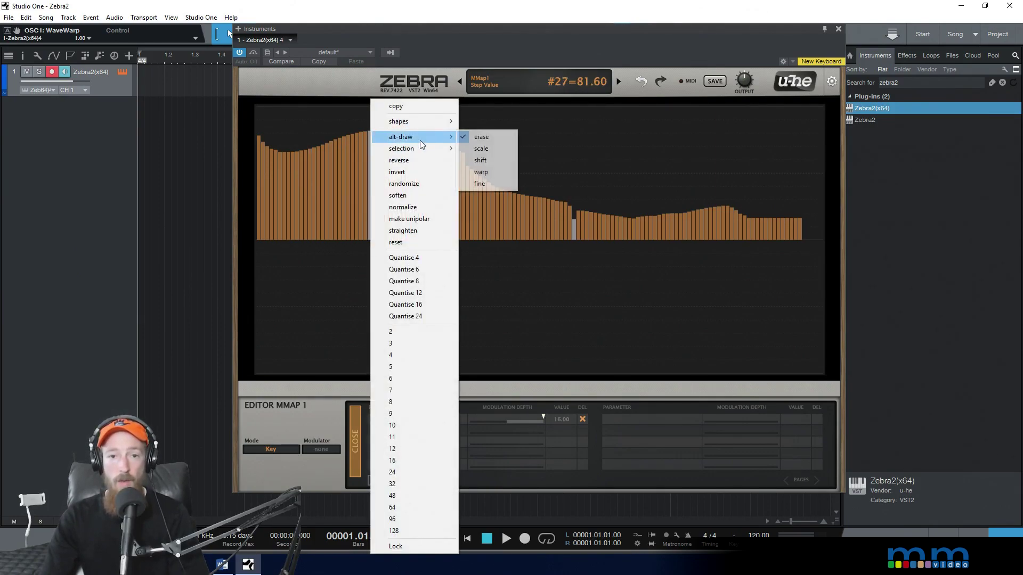
left_click(679, 187)
left_click_drag(481, 194, 371, 254)
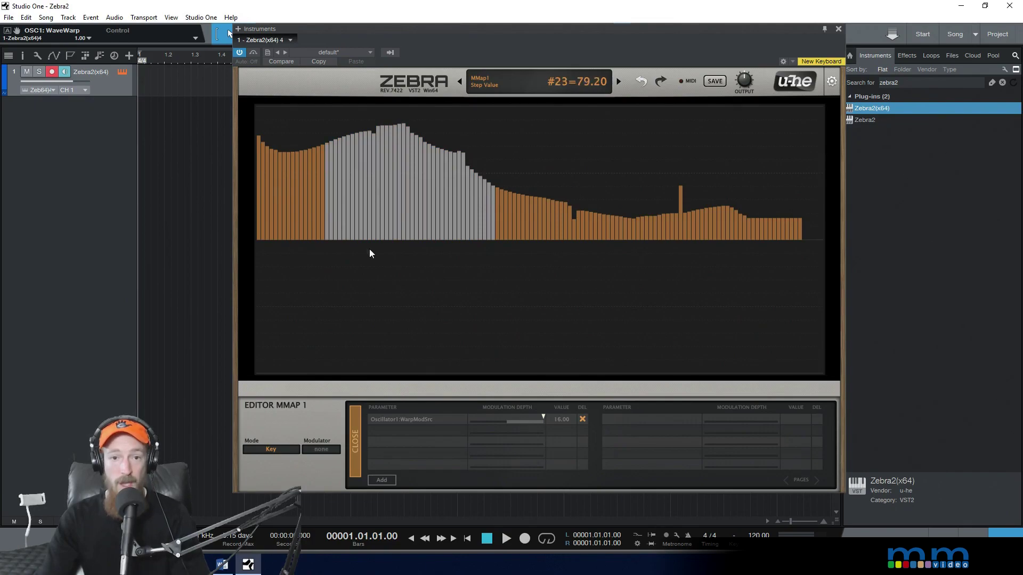
right_click(391, 207)
mouse_move(426, 121)
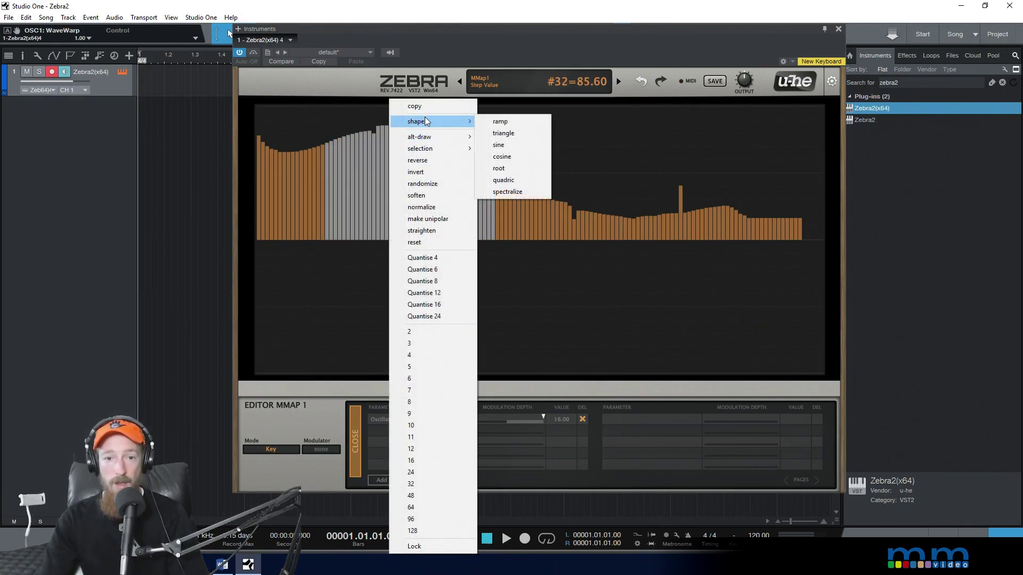
left_click(443, 184)
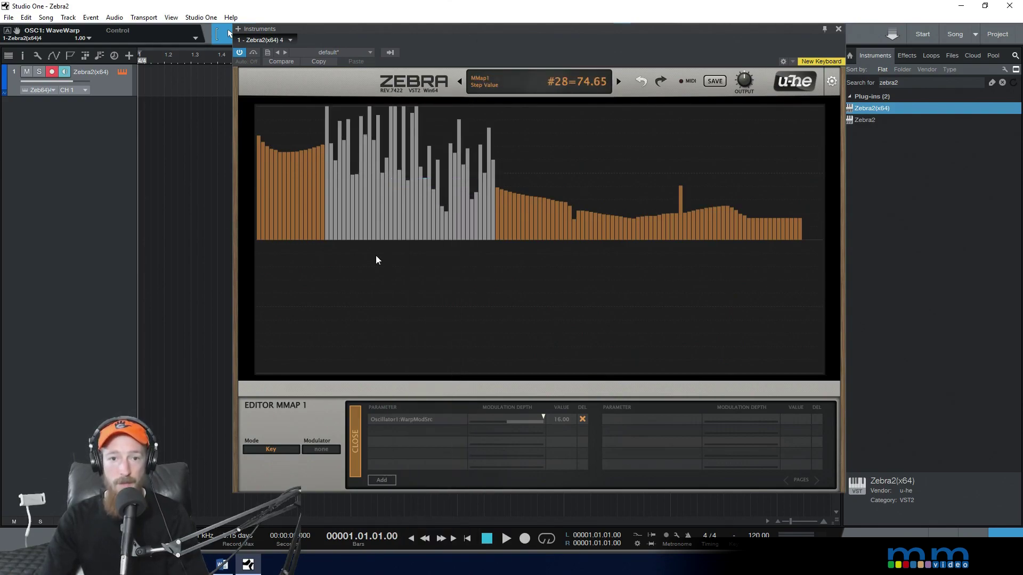
Normalize the selected block of MMAP 1 steps and make it unipolar.
right_click(436, 208)
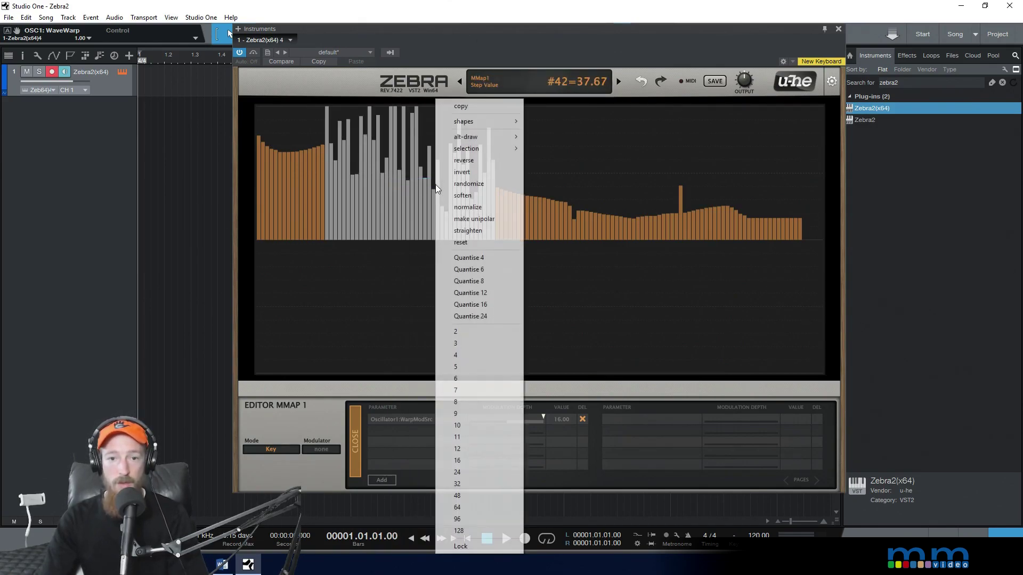
left_click(505, 208)
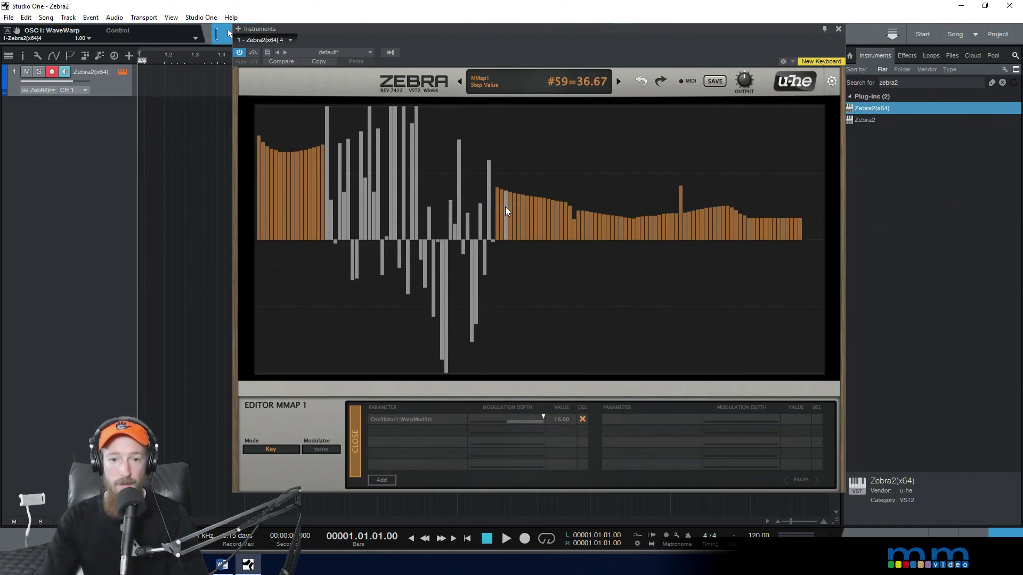
right_click(382, 223)
left_click(446, 217)
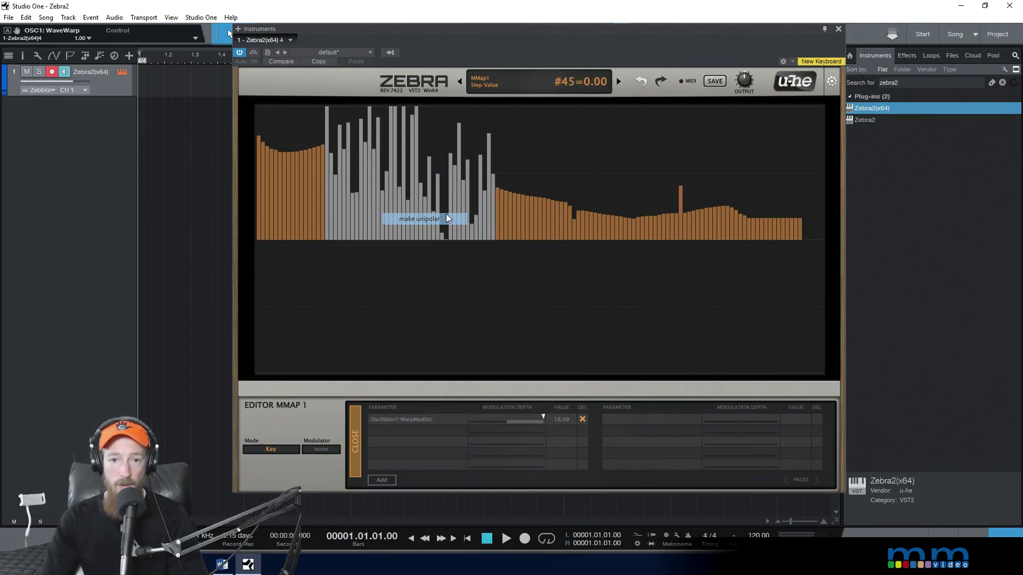
Select a longer block of MMAP 1 steps in the first half of the map and redraw its values freehand.
right_click(382, 202)
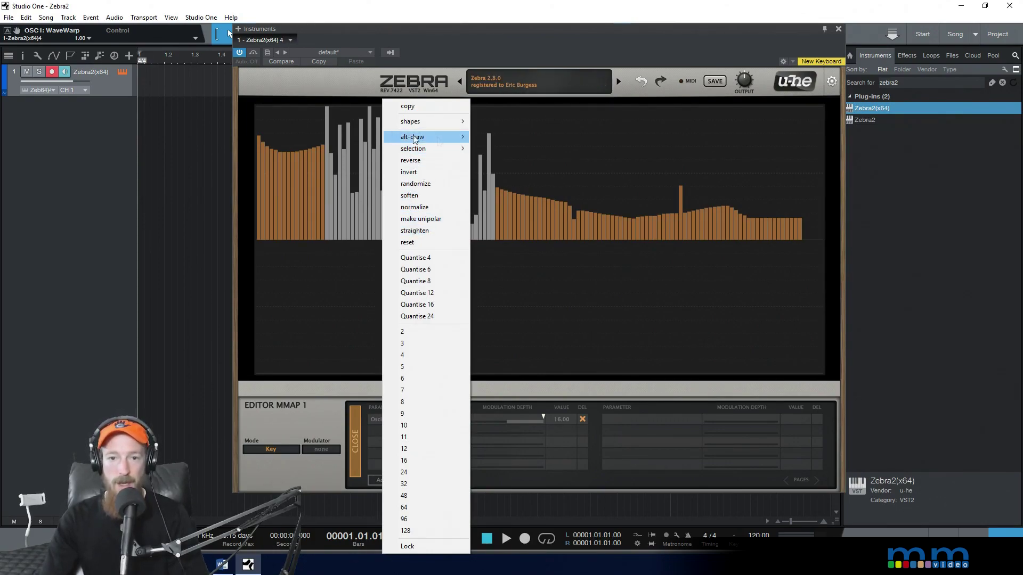
left_click(648, 154)
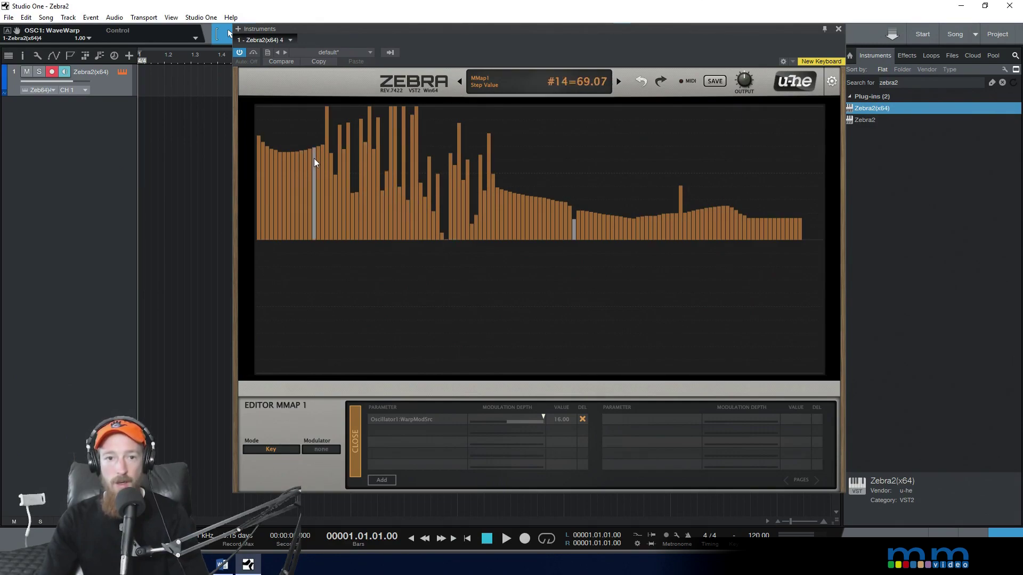
left_click_drag(330, 174, 534, 277)
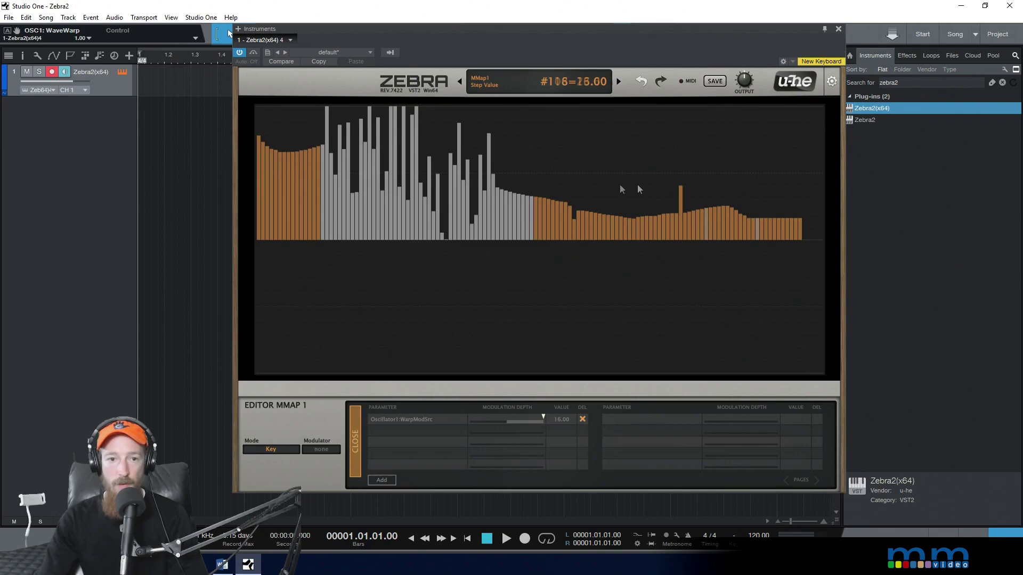
mouse_move(318, 122)
left_mouse_down()
mouse_move(358, 177)
mouse_move(475, 165)
left_mouse_up()
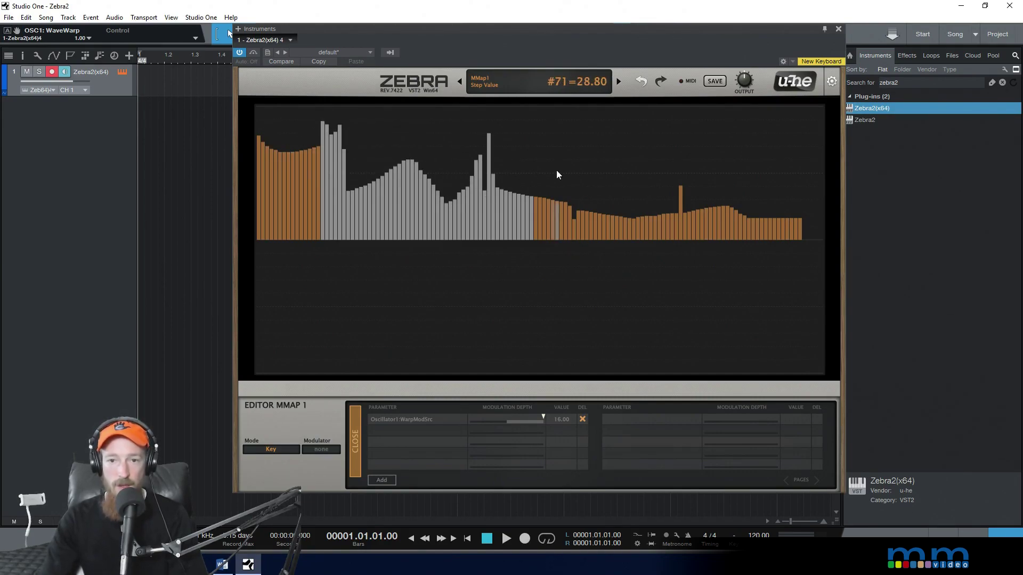
Redraw MMAP 1 freehand without a selection, smoothing its peaks into a gradually falling shape, and close the enlarged editor.
left_click(574, 229)
left_click(635, 127)
left_click_drag(506, 183, 514, 157)
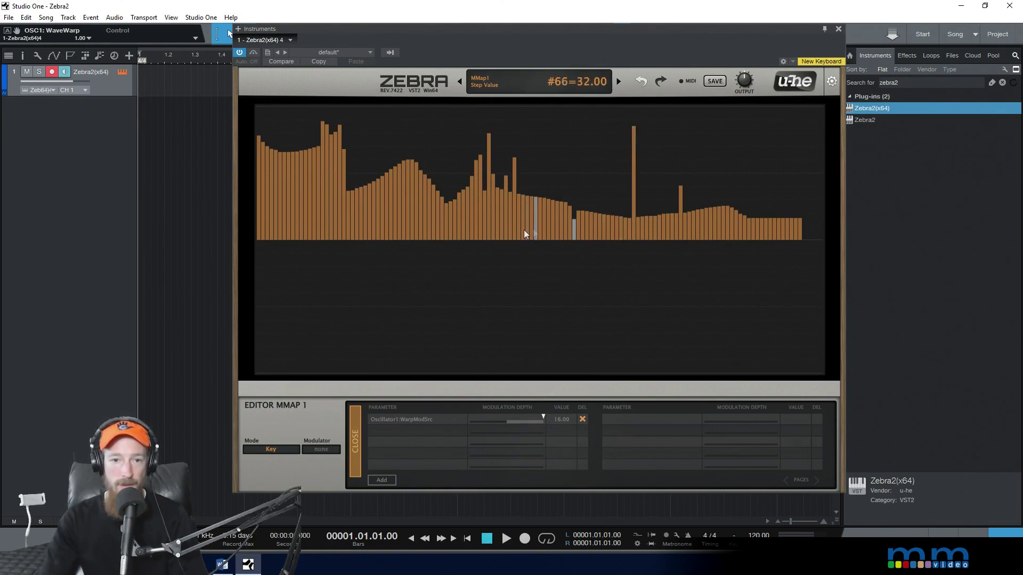
mouse_move(338, 139)
left_mouse_down()
mouse_move(387, 140)
mouse_move(412, 125)
mouse_move(407, 132)
mouse_move(443, 169)
mouse_move(433, 157)
mouse_move(470, 161)
mouse_move(501, 195)
mouse_move(500, 179)
mouse_move(638, 209)
left_mouse_up()
left_click(680, 208)
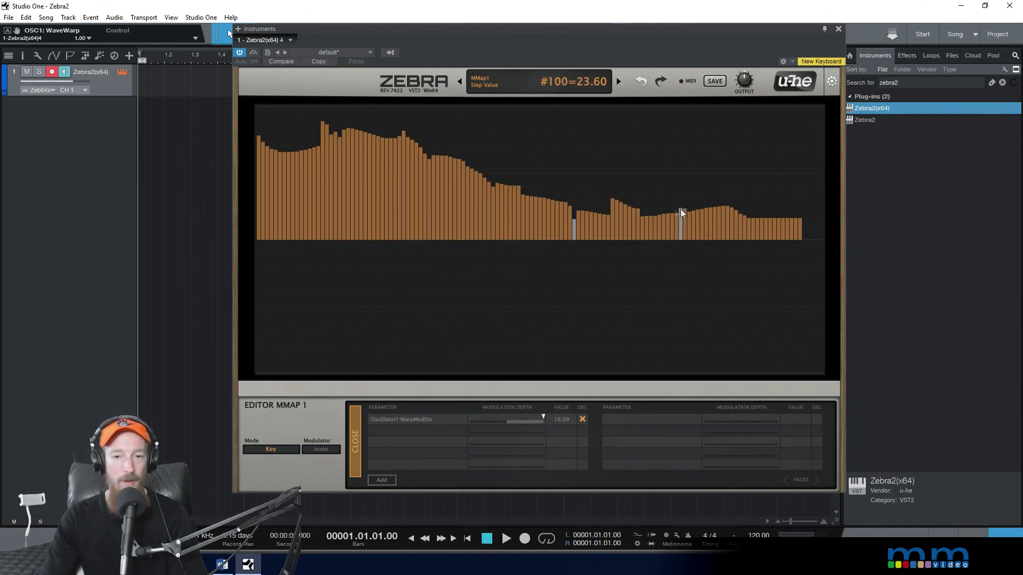
mouse_move(453, 165)
left_mouse_down()
mouse_move(419, 164)
mouse_move(369, 120)
mouse_move(352, 145)
mouse_move(337, 131)
mouse_move(325, 151)
mouse_move(280, 137)
mouse_move(293, 157)
mouse_move(257, 145)
left_mouse_up()
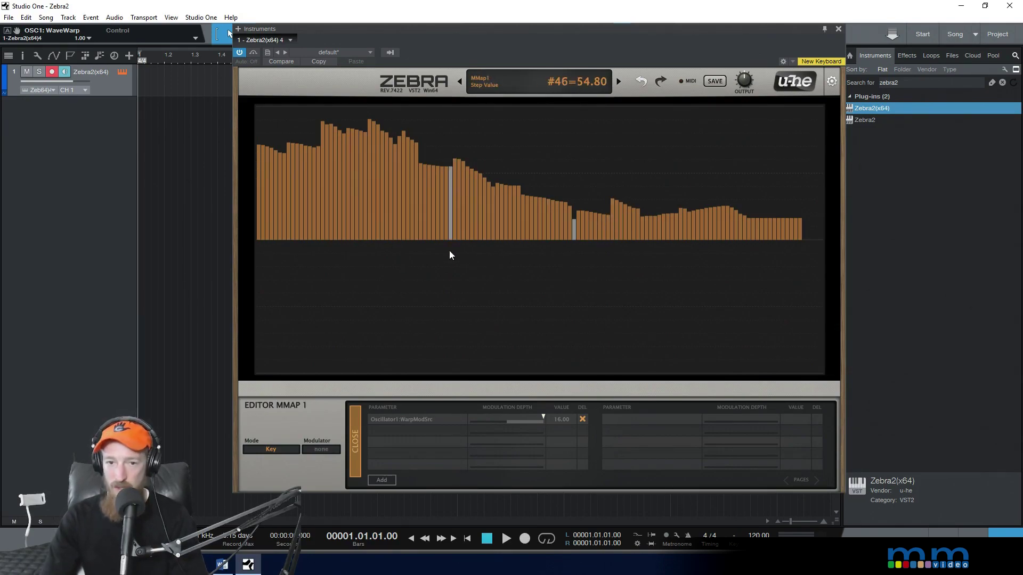
left_click(354, 451)
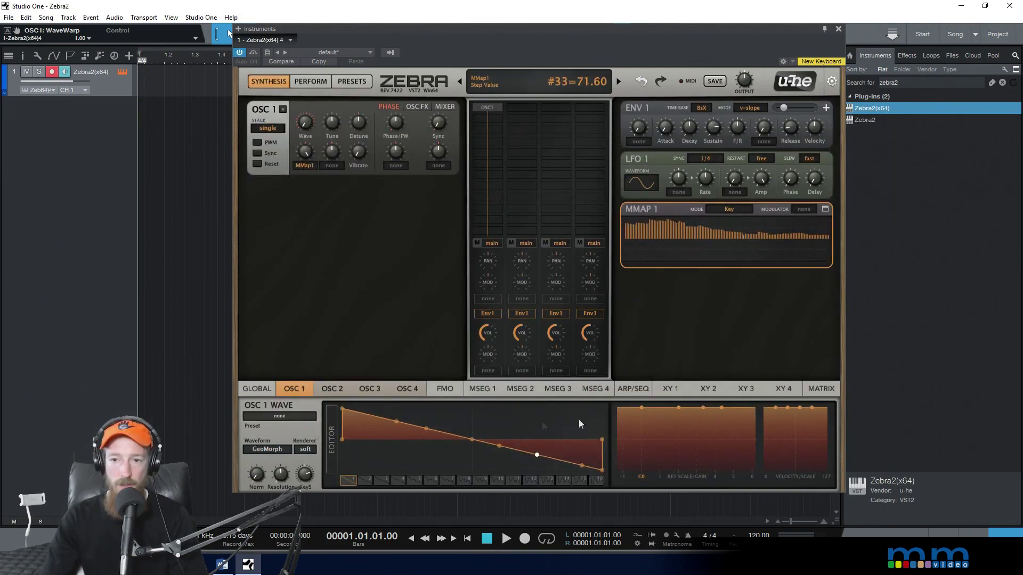
Try MMAP 1's Map Quantise mode and settle on Map Smooth.
left_click(719, 209)
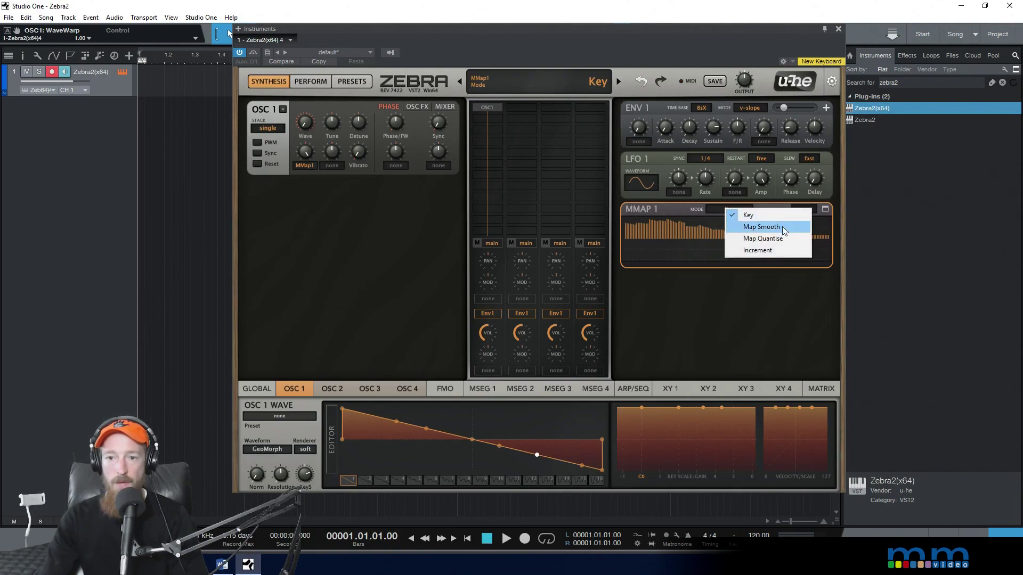
left_click(783, 229)
left_click(735, 209)
left_click(767, 238)
left_click(728, 208)
left_click(765, 227)
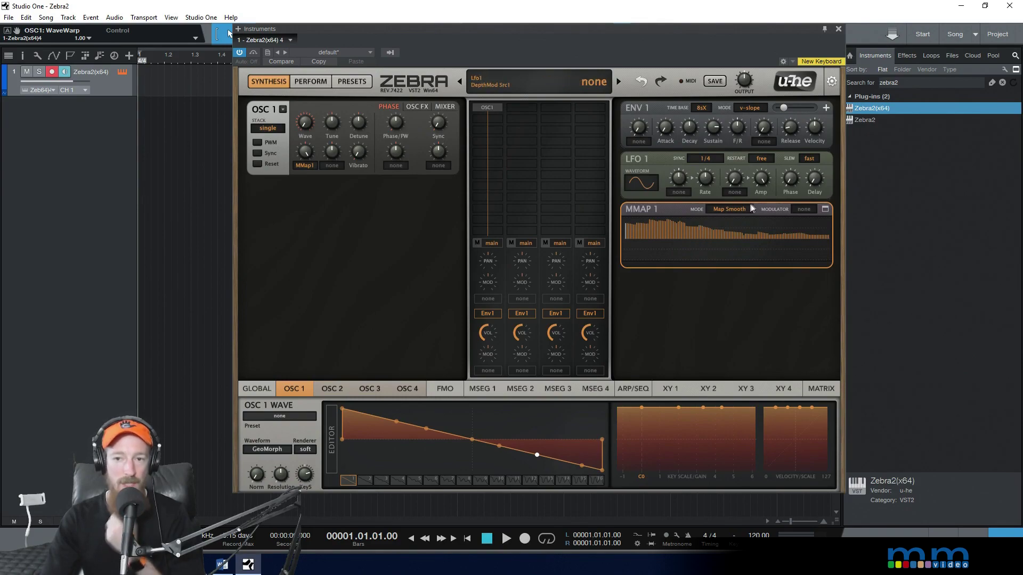
right_click(744, 238)
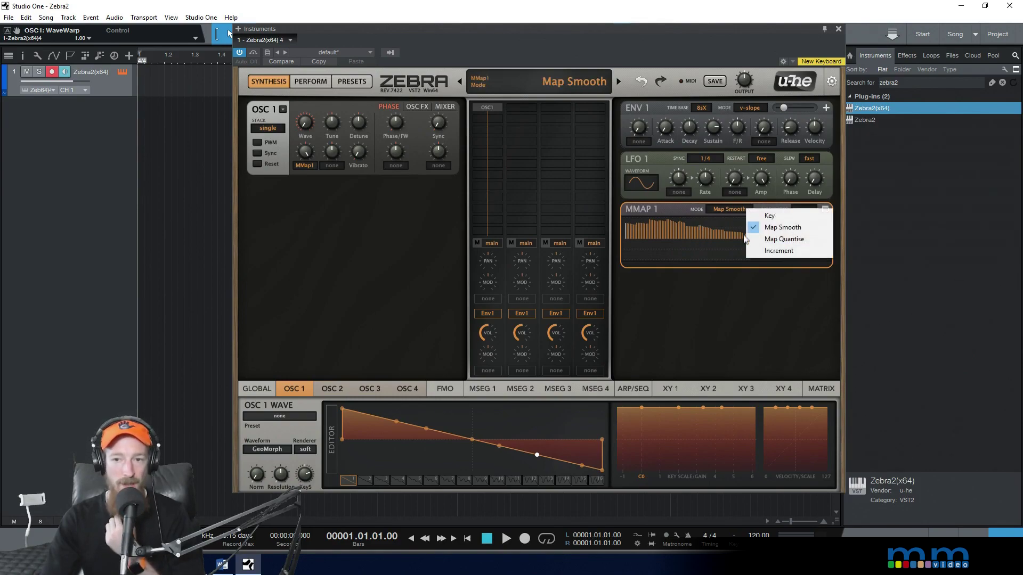
left_click(744, 285)
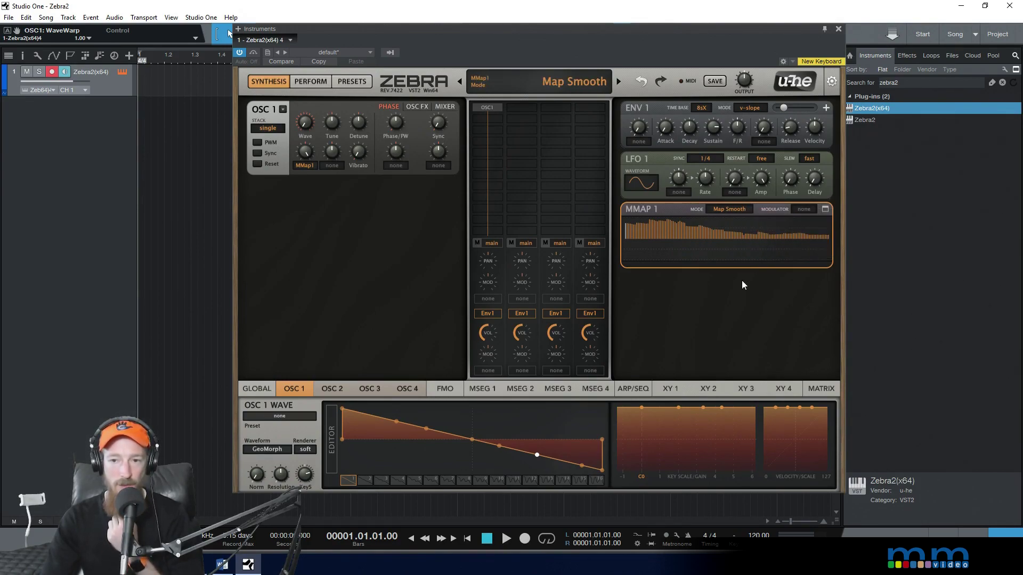
Assign Env1 as MMAP 1's modulator, keeping the Map Smooth mode.
left_click(800, 209)
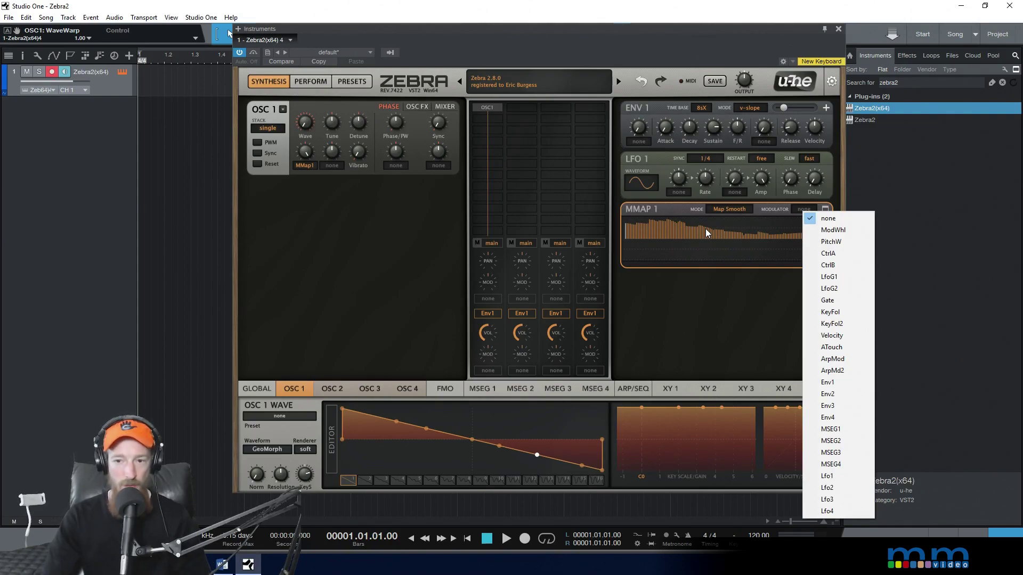
left_click(850, 383)
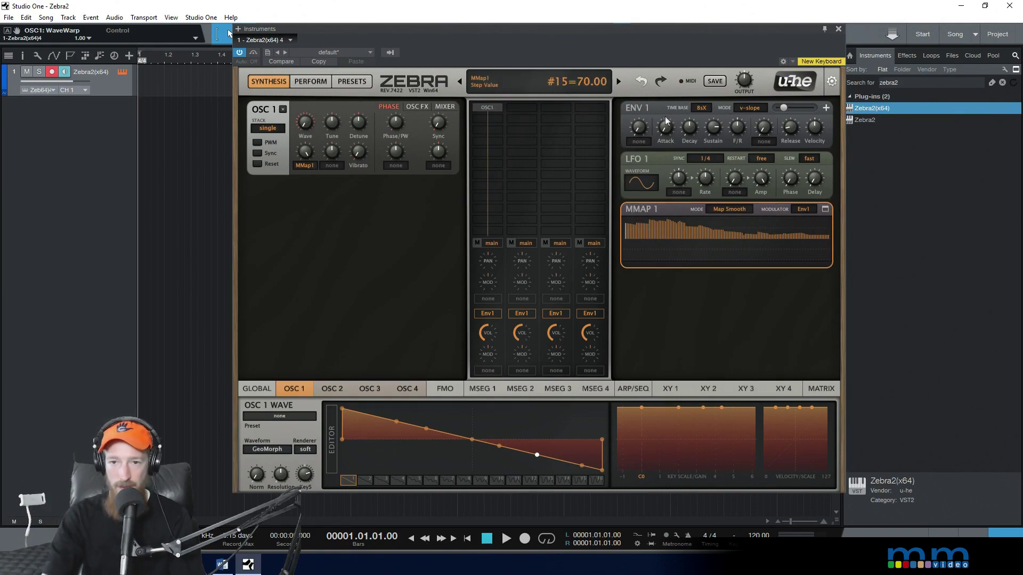
left_click(724, 208)
left_click(694, 217)
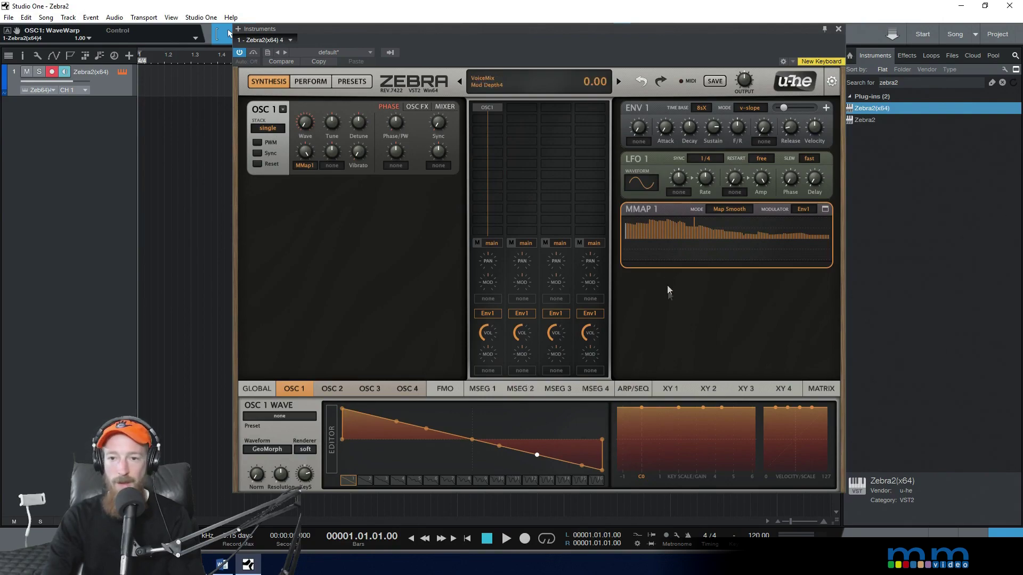
left_click(738, 213)
left_click(719, 231)
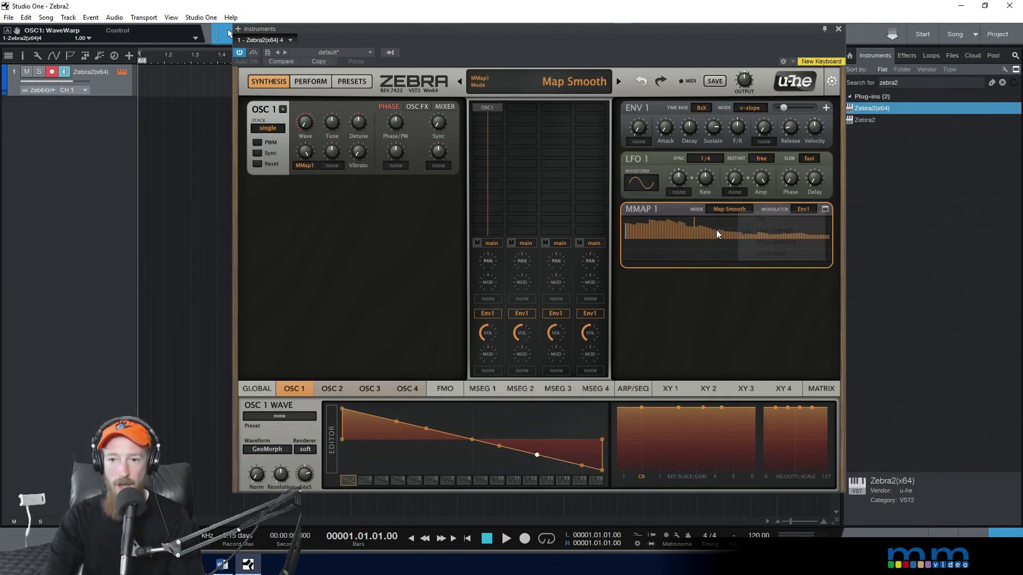
In the enlarged editor, redraw MMAP 1's first steps near zero with a few isolated high peaks, rising to a high plateau.
left_click(825, 210)
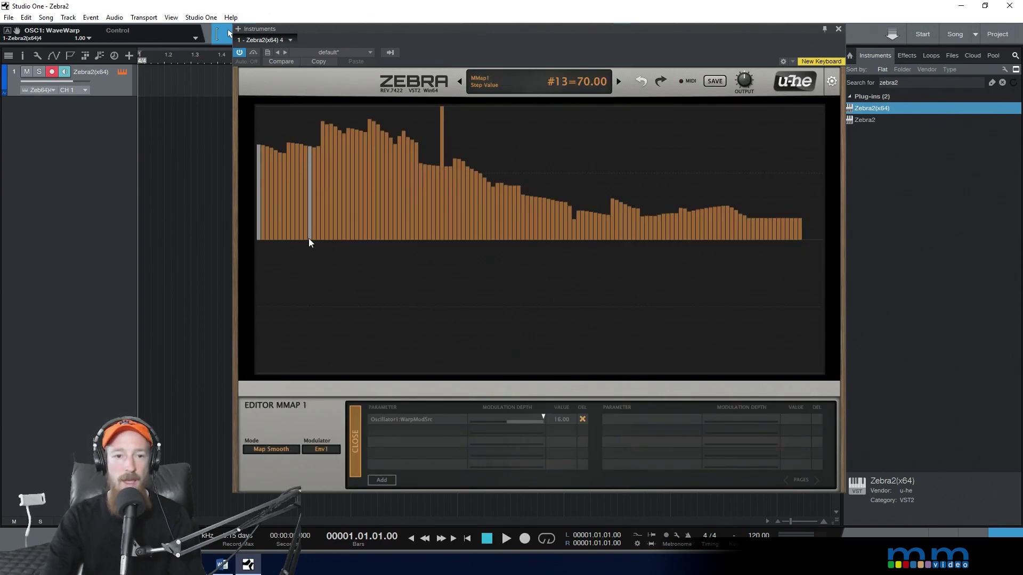
mouse_move(288, 229)
left_mouse_down()
mouse_move(253, 239)
mouse_move(327, 235)
mouse_move(374, 122)
mouse_move(360, 119)
left_mouse_up()
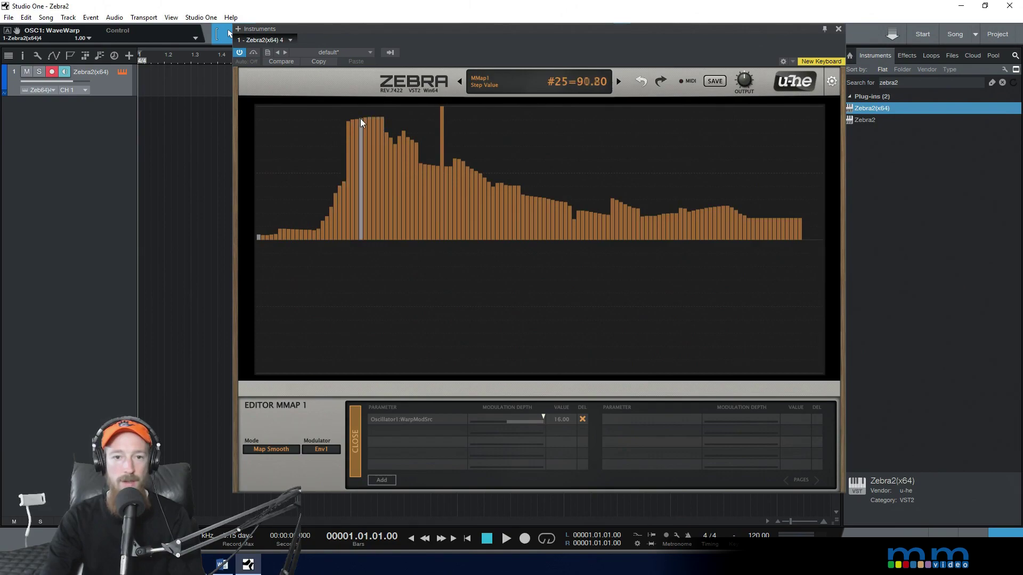
left_click(303, 117)
left_click(280, 114)
left_click(322, 113)
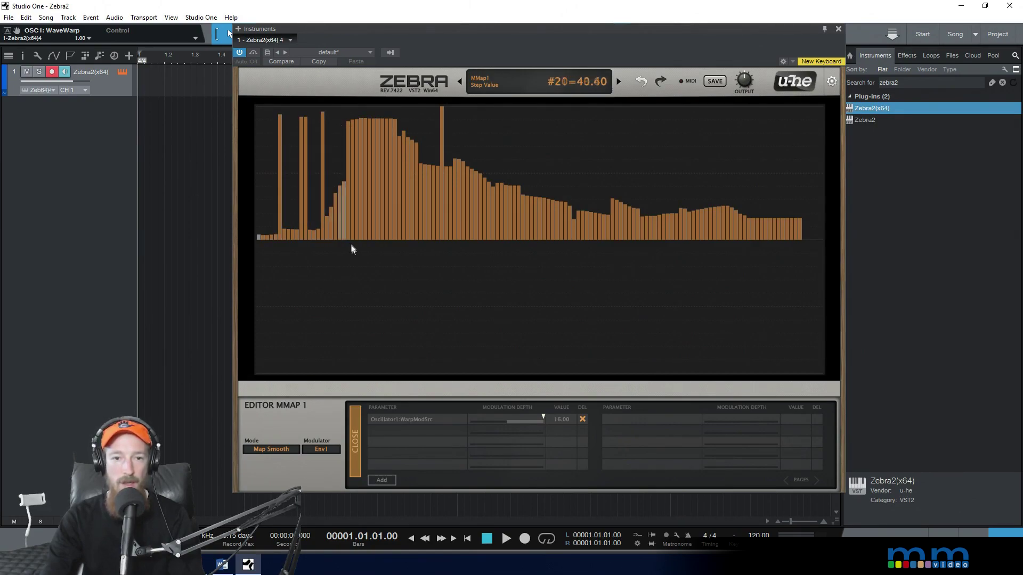
Redraw the MMAP 1 steps after the plateau as a curve falling to near zero, notch the plateau slightly, and close the enlarged editor.
mouse_move(386, 169)
left_mouse_down()
mouse_move(492, 236)
mouse_move(818, 238)
left_mouse_up()
left_click_drag(364, 132, 371, 131)
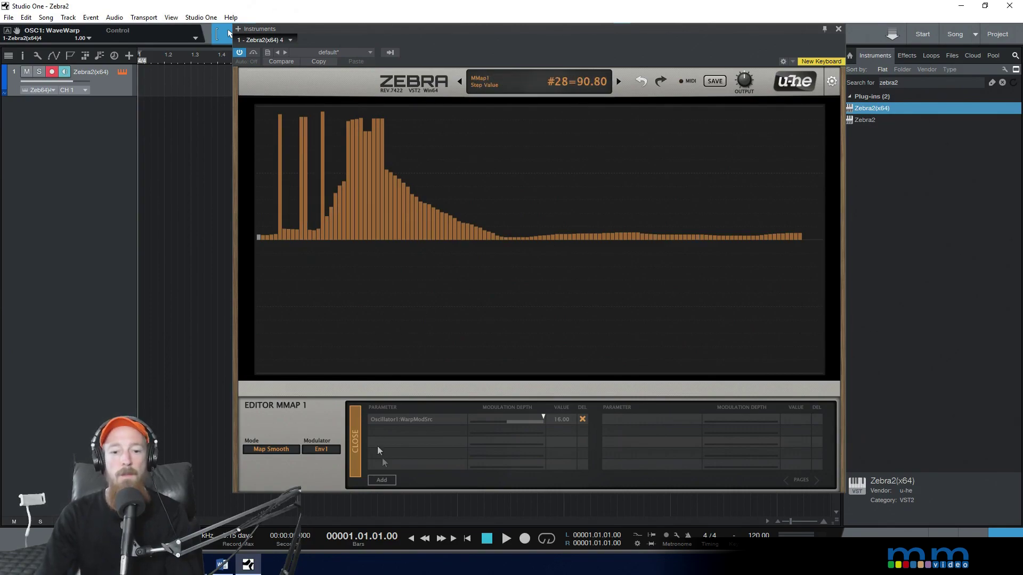
left_click(355, 448)
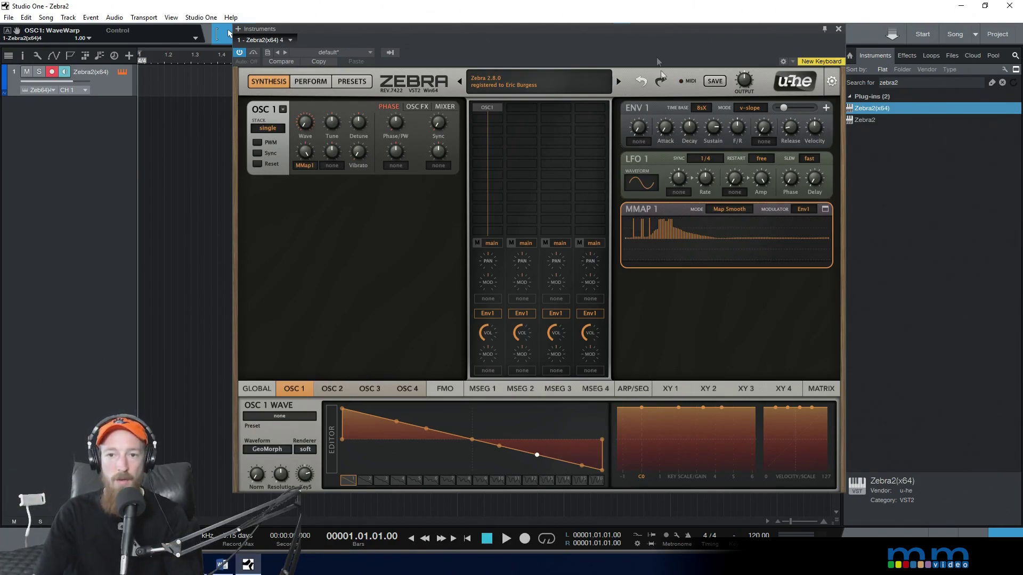
Set ENV 1's Attack to 68.00 and review the MMAP 1 steps in the enlarged editor.
left_click_drag(667, 127, 667, 109)
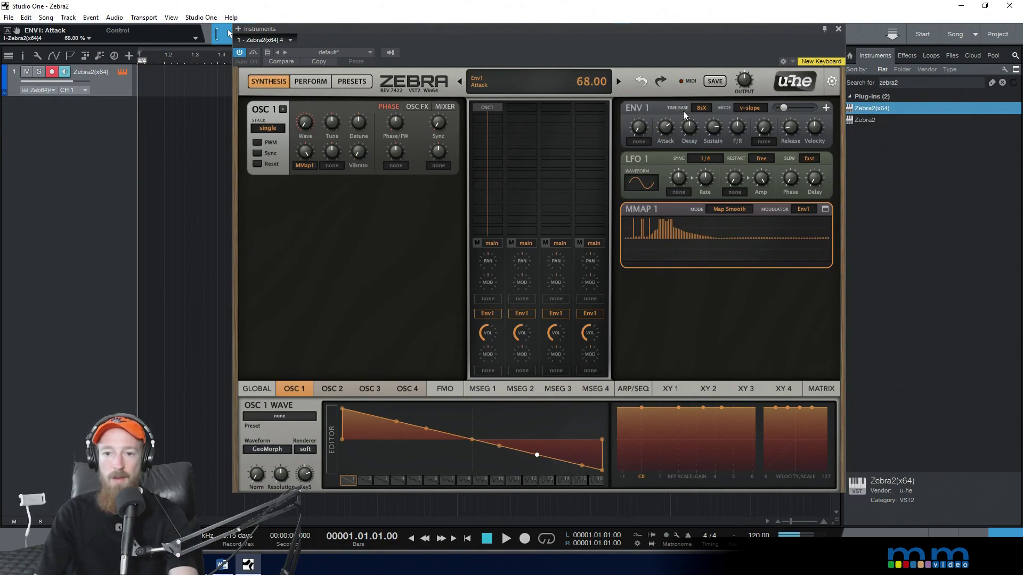
left_click(826, 208)
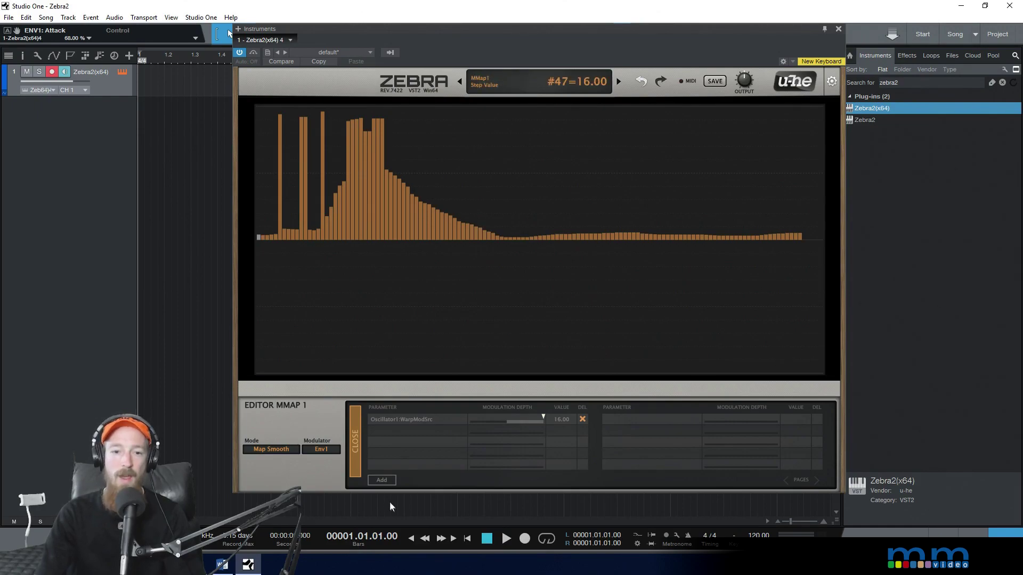
left_click(355, 449)
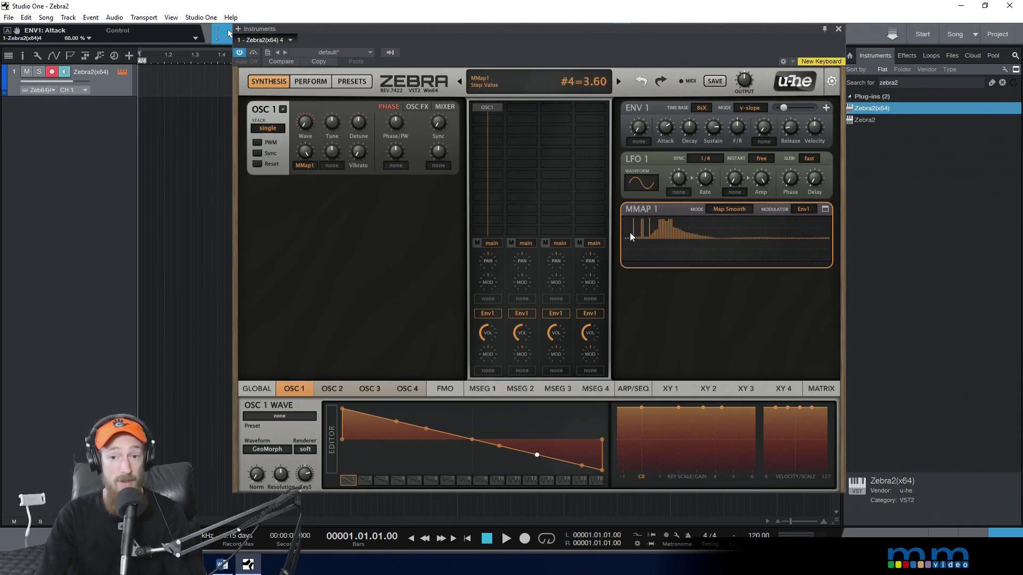
Set MMAP 1's mode to Map Quantise.
left_click(722, 210)
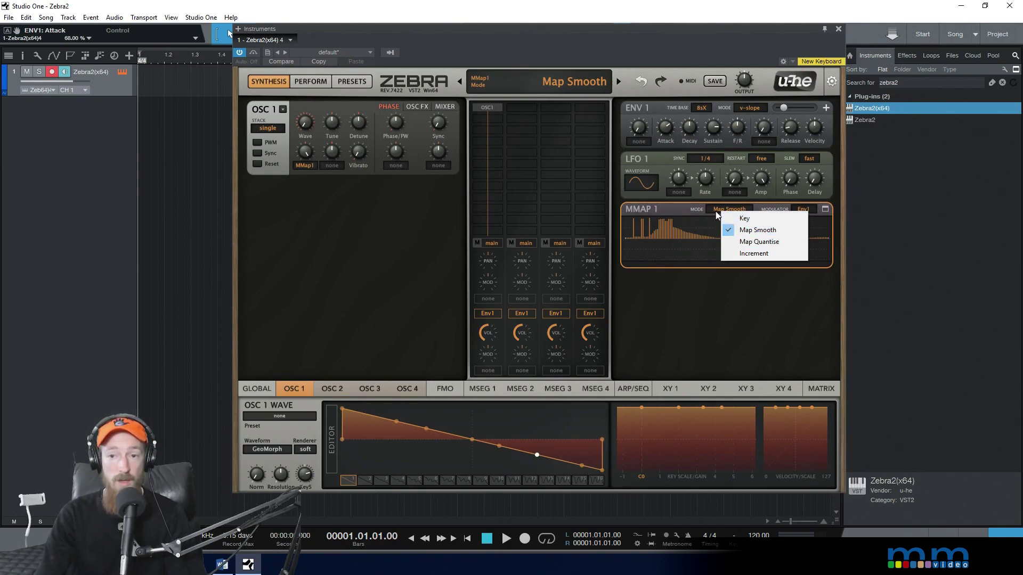
left_click(753, 234)
left_click(726, 211)
left_click(691, 287)
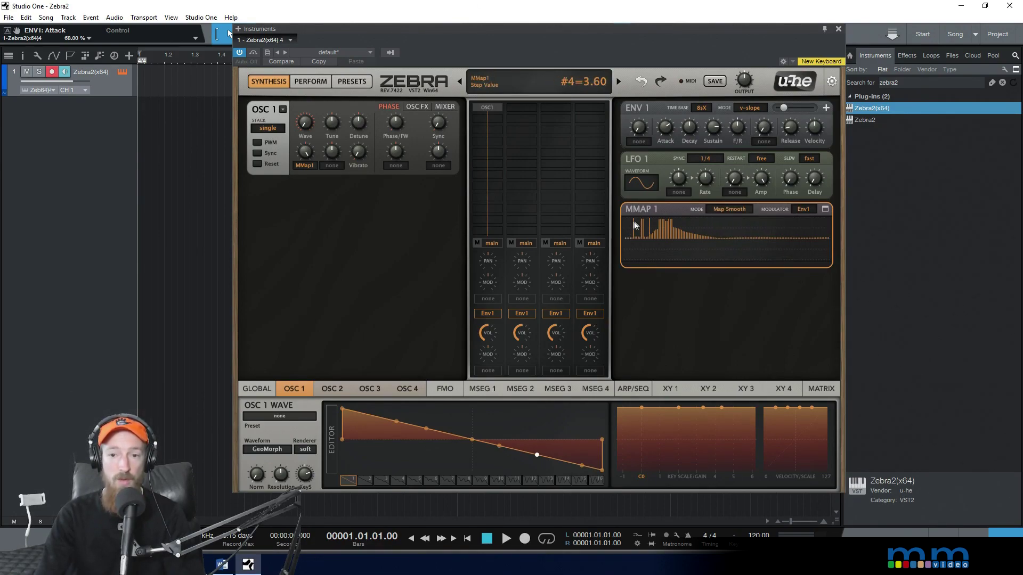
left_click(753, 211)
left_click(783, 241)
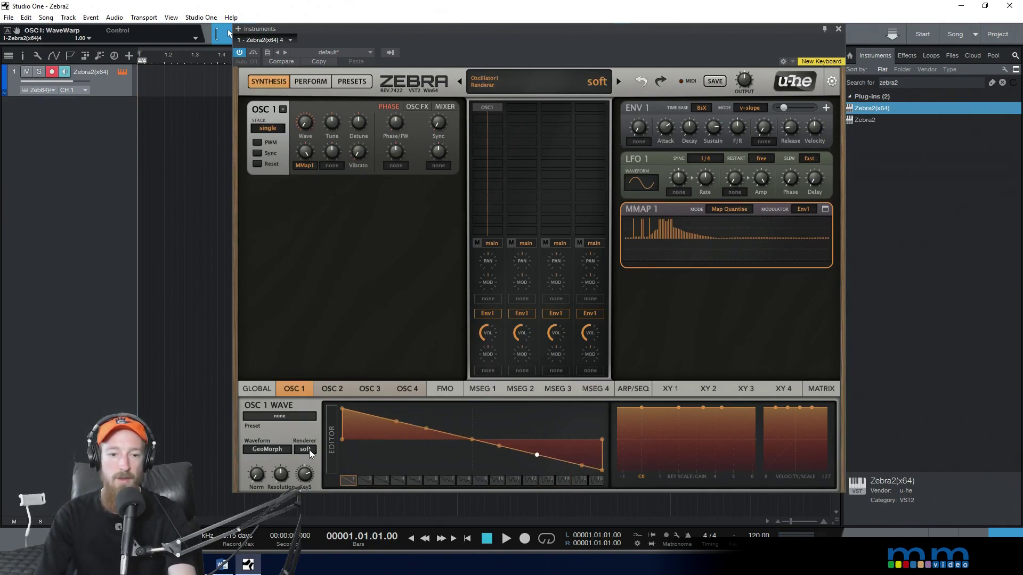
Change OSC 1's waveform to GeoBlend by way of SpectroBlend, and draw a wavy shape freehand for wave 1.
left_click(267, 449)
left_click(328, 488)
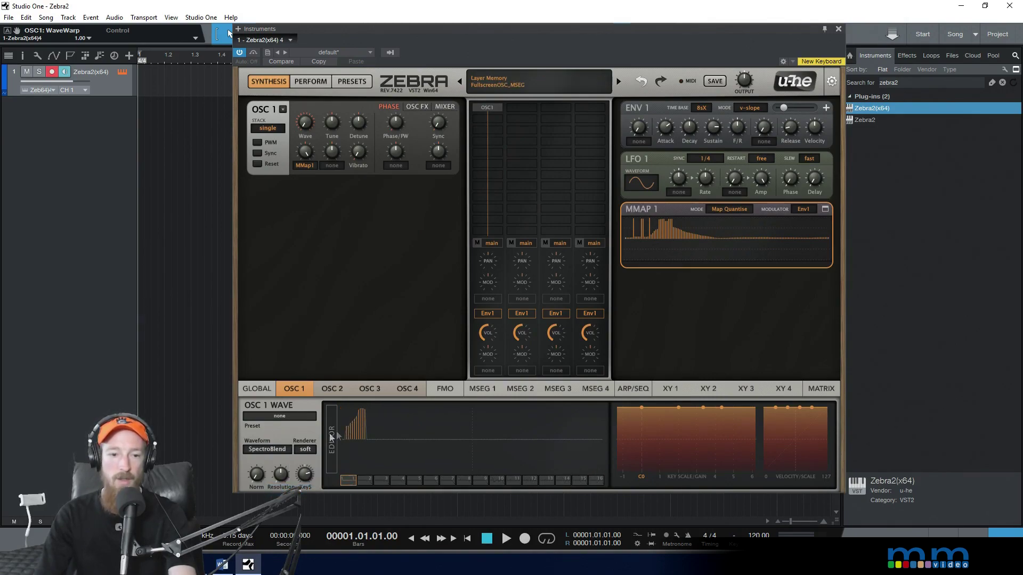
left_click(278, 449)
left_click(333, 482)
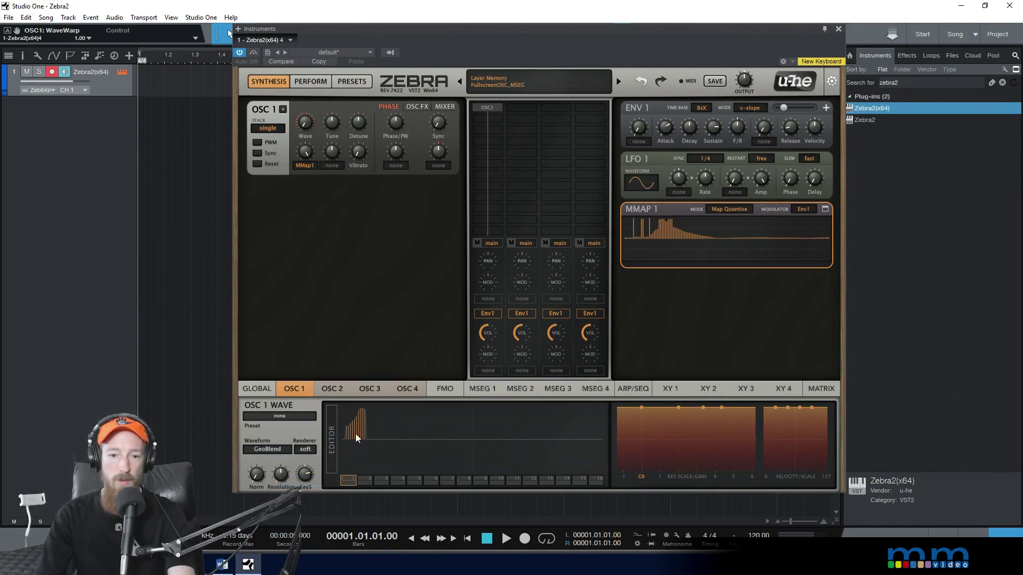
left_click_drag(401, 449, 554, 429)
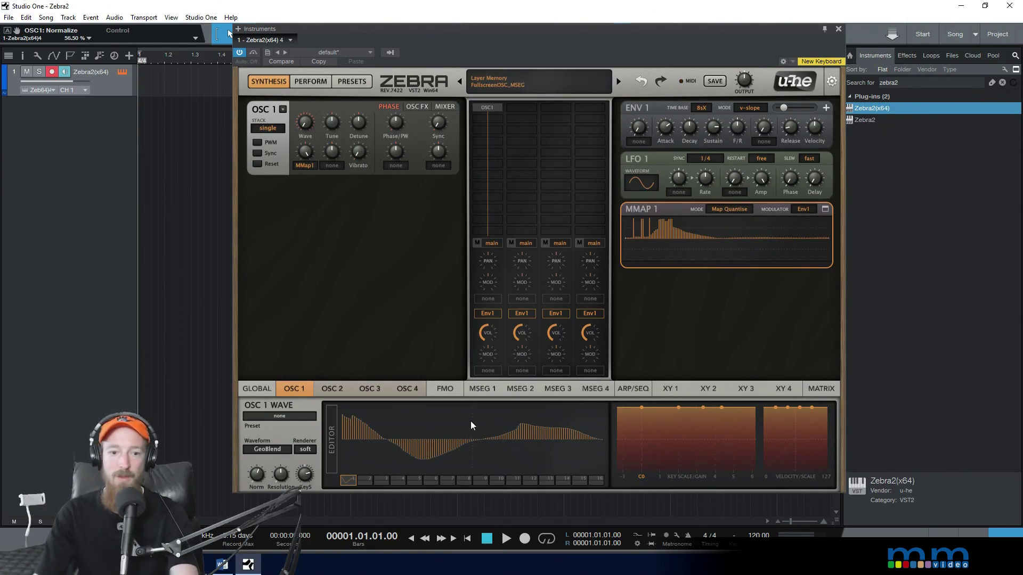
Draw a large single-cycle shape freehand for OSC 1's wave 2 and a humped, rising shape for wave 3.
left_click(365, 479)
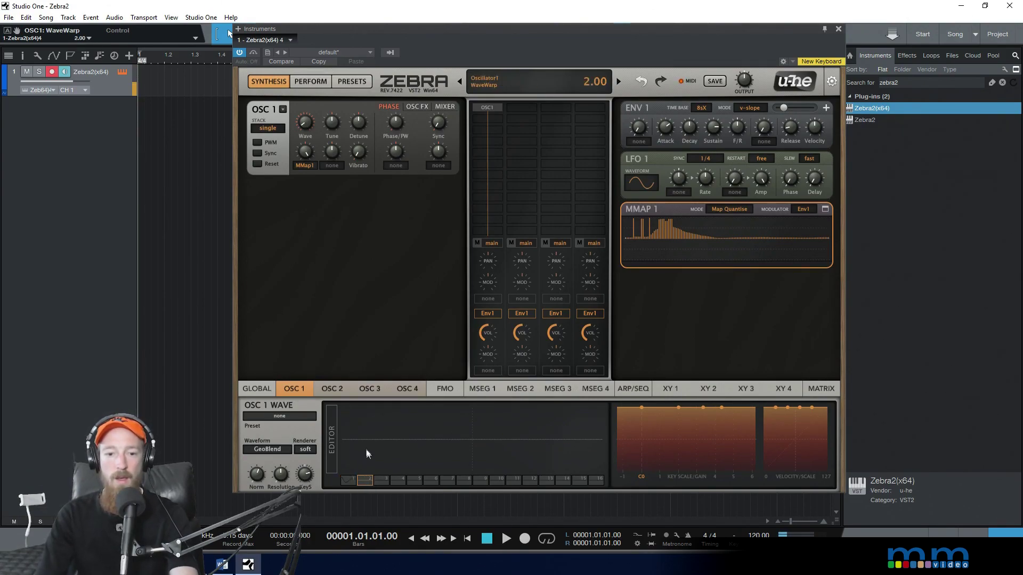
mouse_move(358, 440)
left_mouse_down()
mouse_move(422, 425)
mouse_move(452, 444)
mouse_move(365, 426)
mouse_move(327, 459)
mouse_move(434, 442)
mouse_move(569, 464)
mouse_move(585, 432)
left_mouse_up()
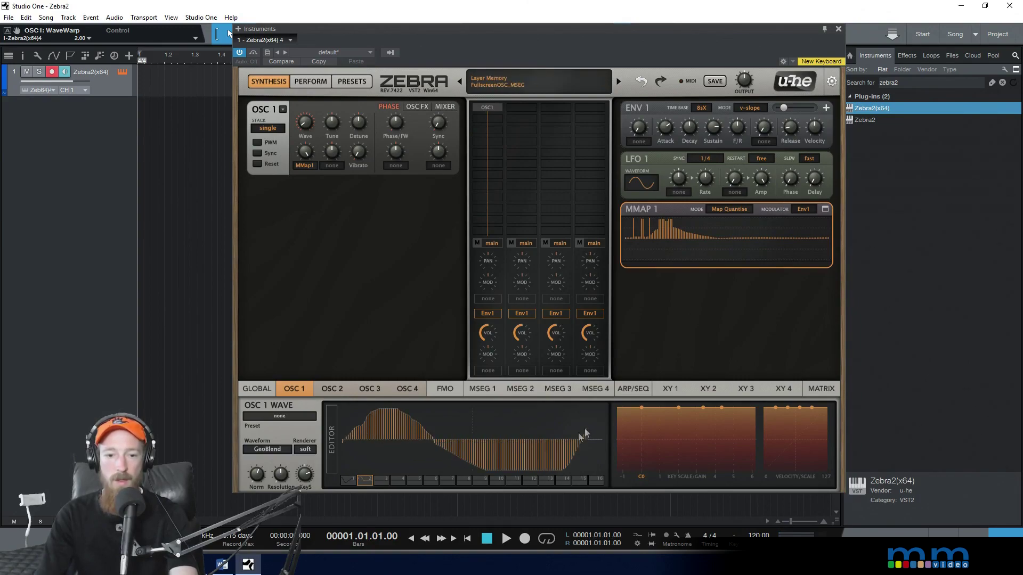
left_click(382, 480)
left_click_drag(350, 454, 525, 410)
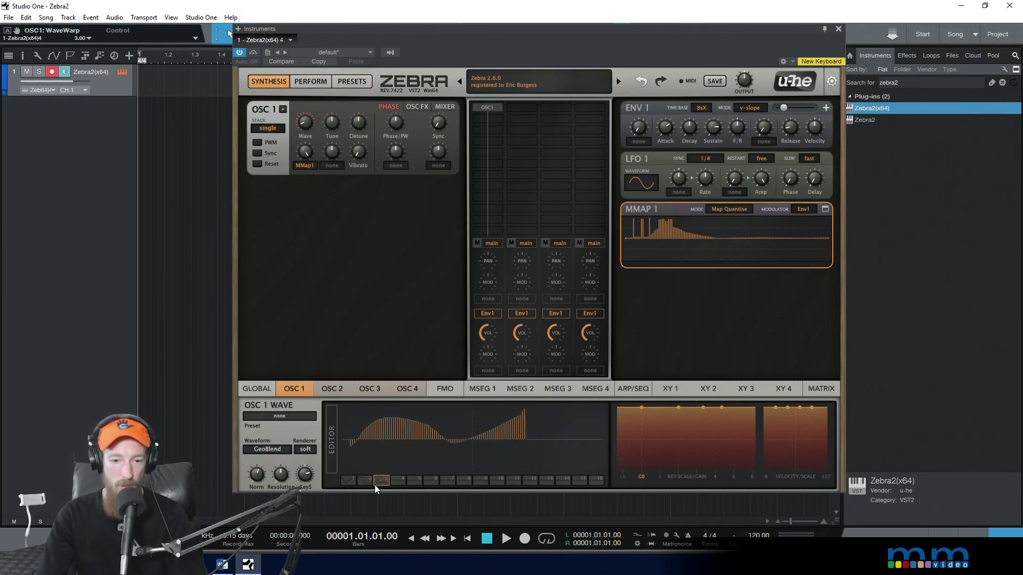
Blend OSC 1's drawn waveforms across ranges of wave slots, starting with waves 3 to 5 and ending with waves 3 to 13.
left_click(382, 482)
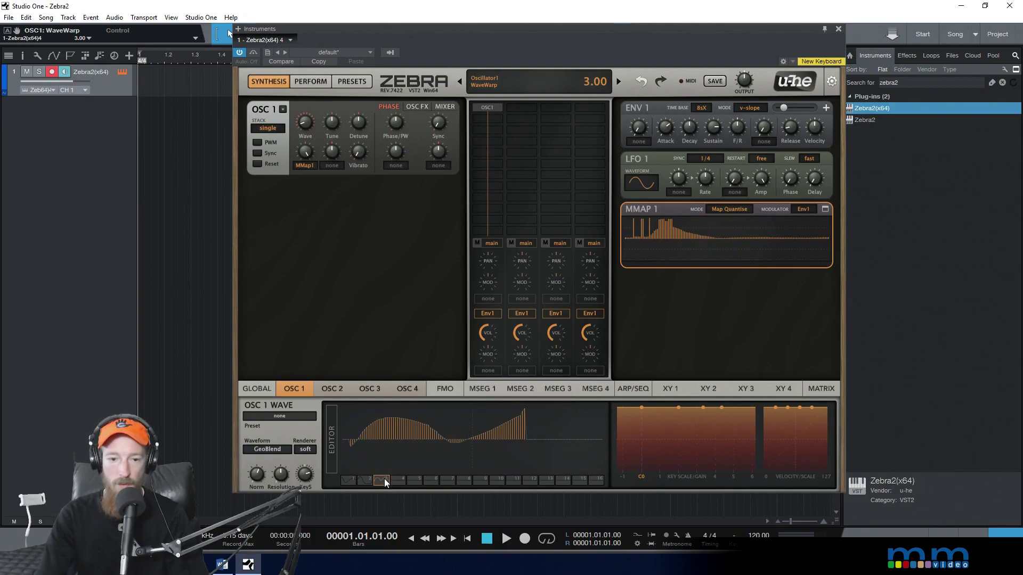
left_click_drag(385, 478, 426, 481)
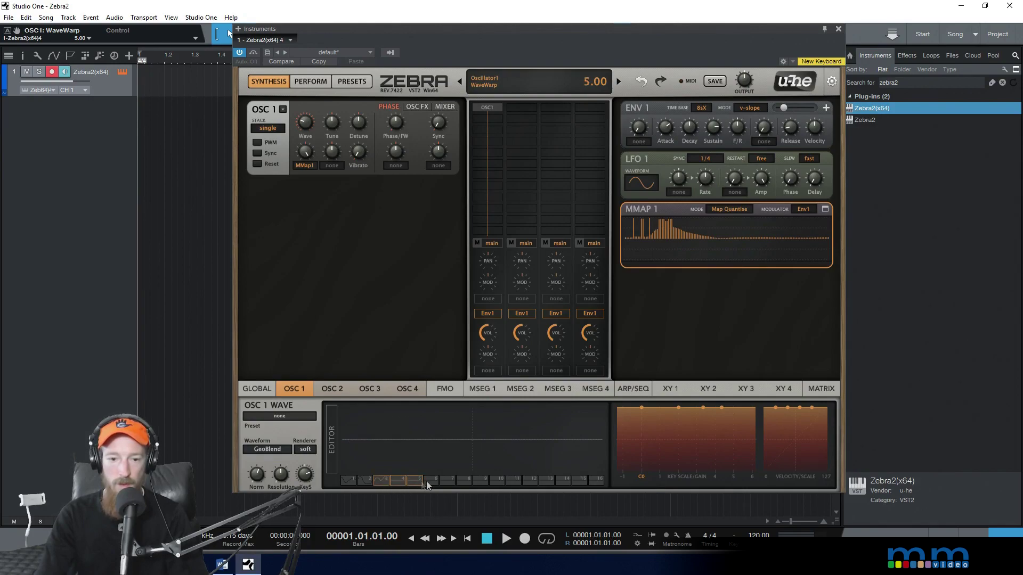
left_click(365, 480)
left_click(454, 481)
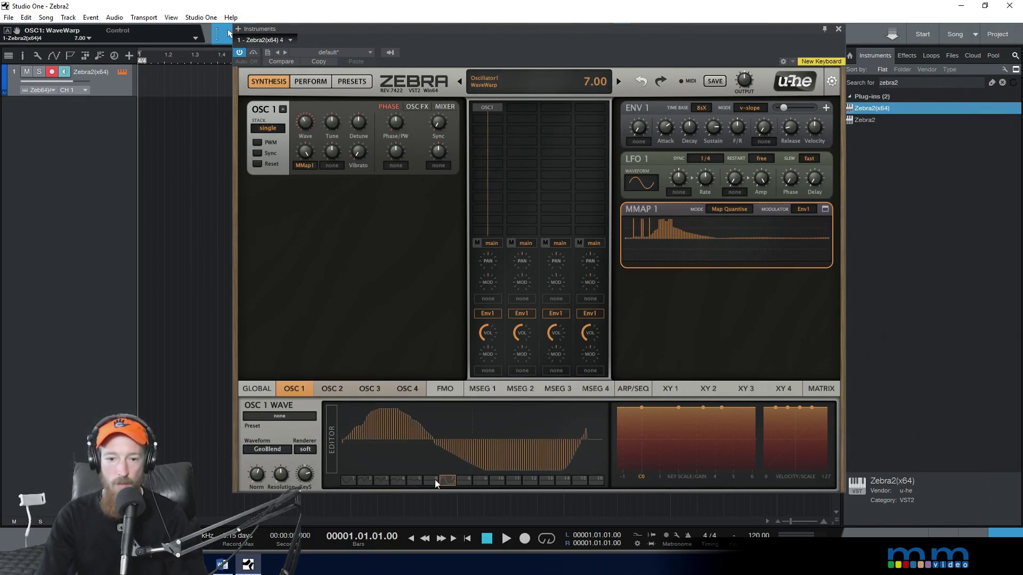
left_click(561, 480)
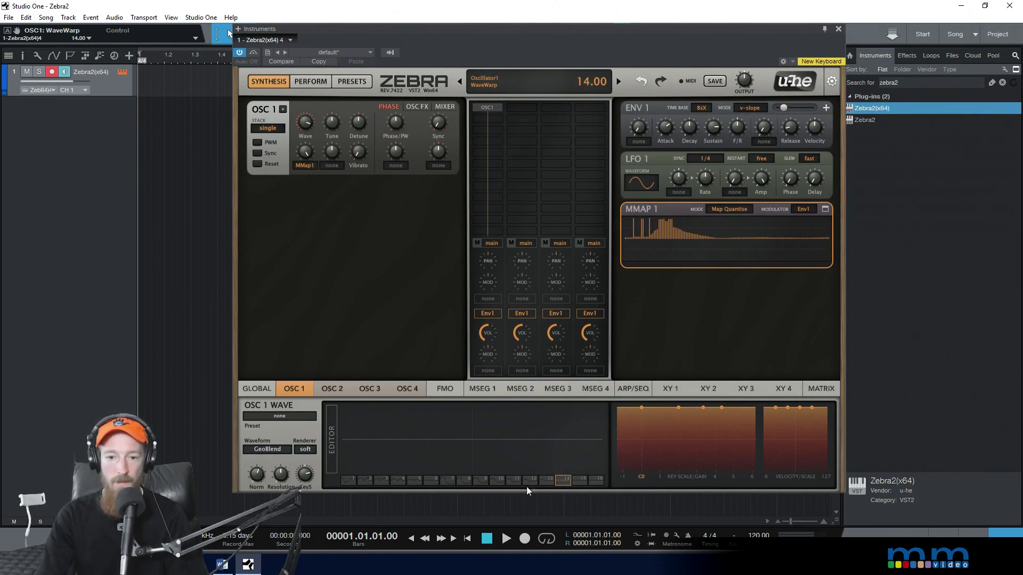
left_click(428, 481)
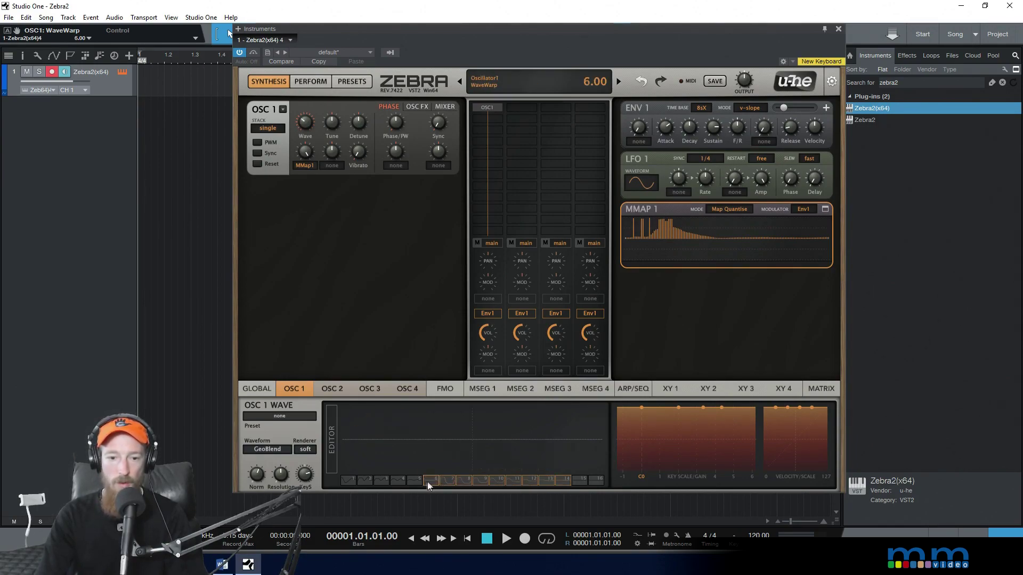
left_click(385, 482)
left_click(547, 481)
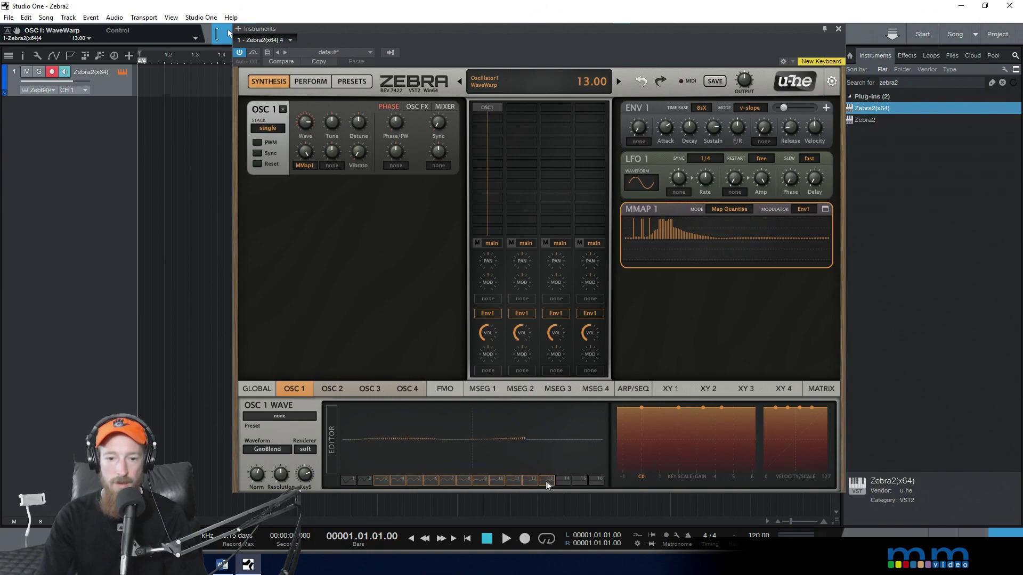
Raise OSC 1's Norm to 92.50% and draw a large stepped shape freehand for wave 16.
left_click_drag(256, 473, 261, 434)
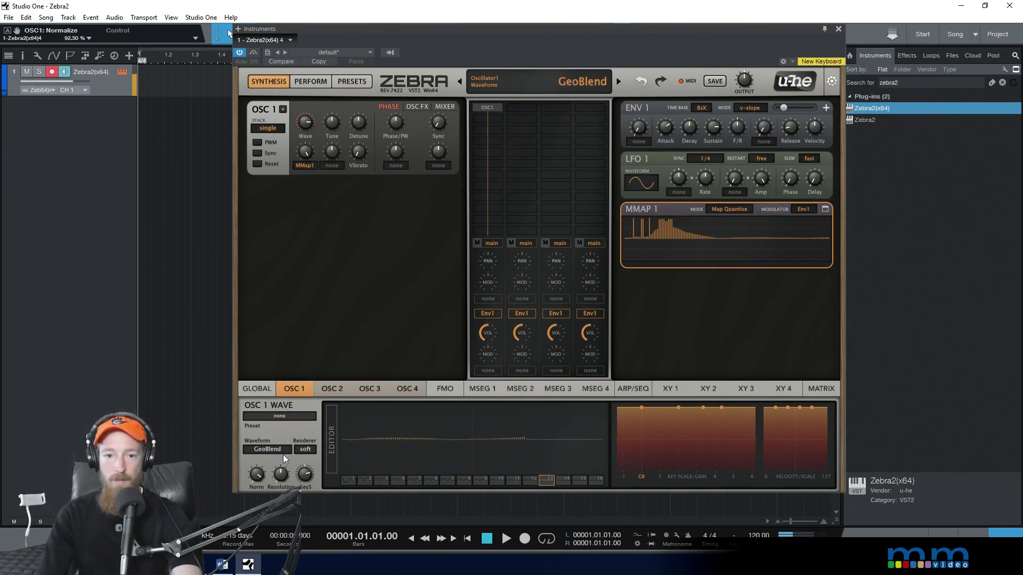
left_click(597, 483)
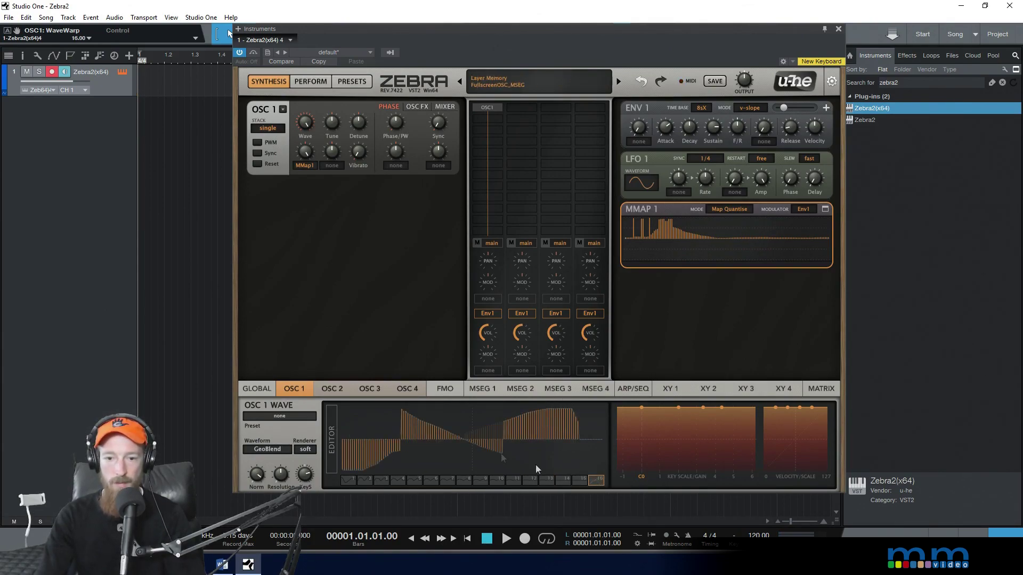
left_click_drag(501, 458, 542, 432)
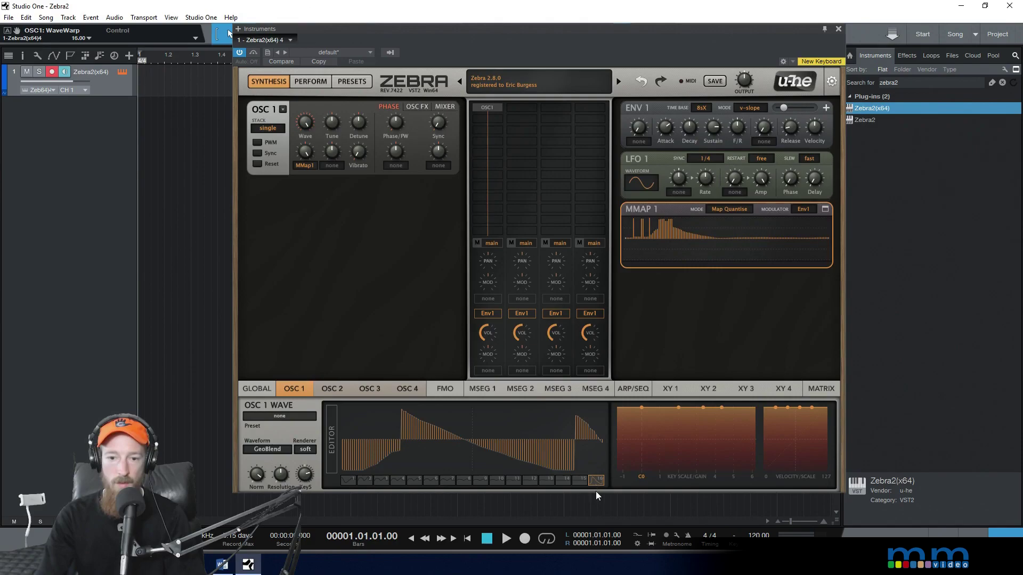
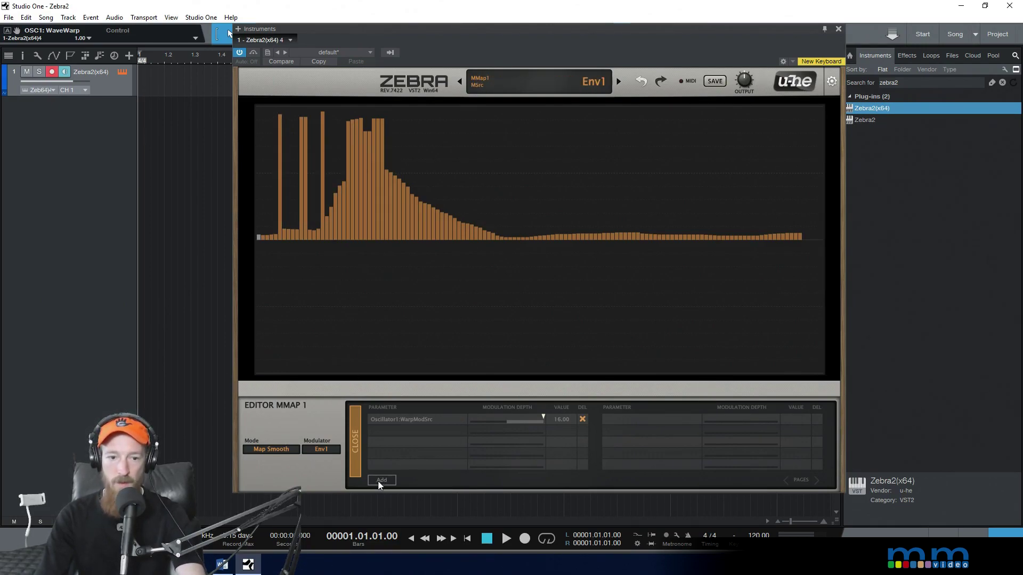
Set MMAP 1's modulator to Env2 and raise ENV 2's Attack to 100.00.
left_click(354, 451)
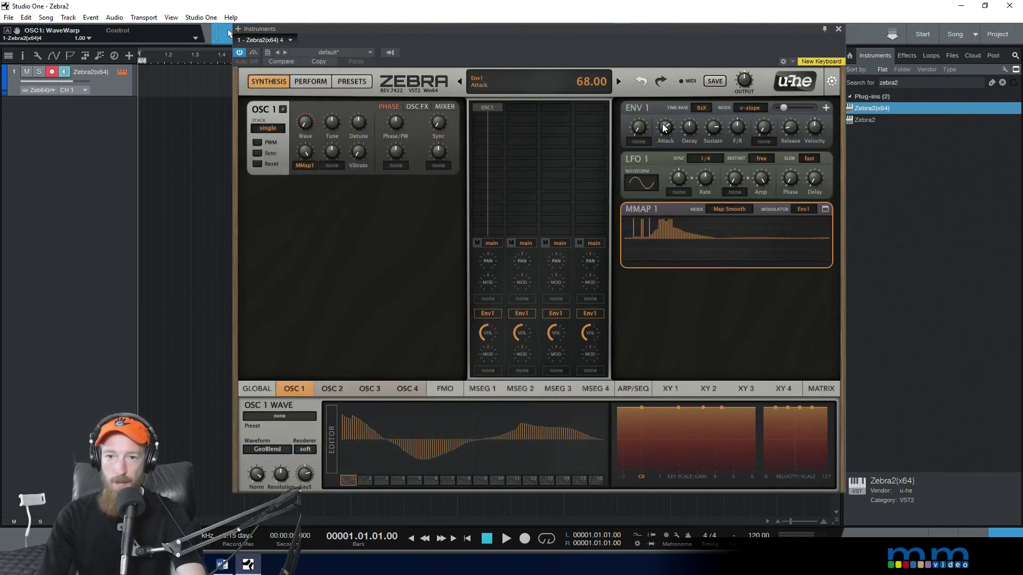
left_click(803, 209)
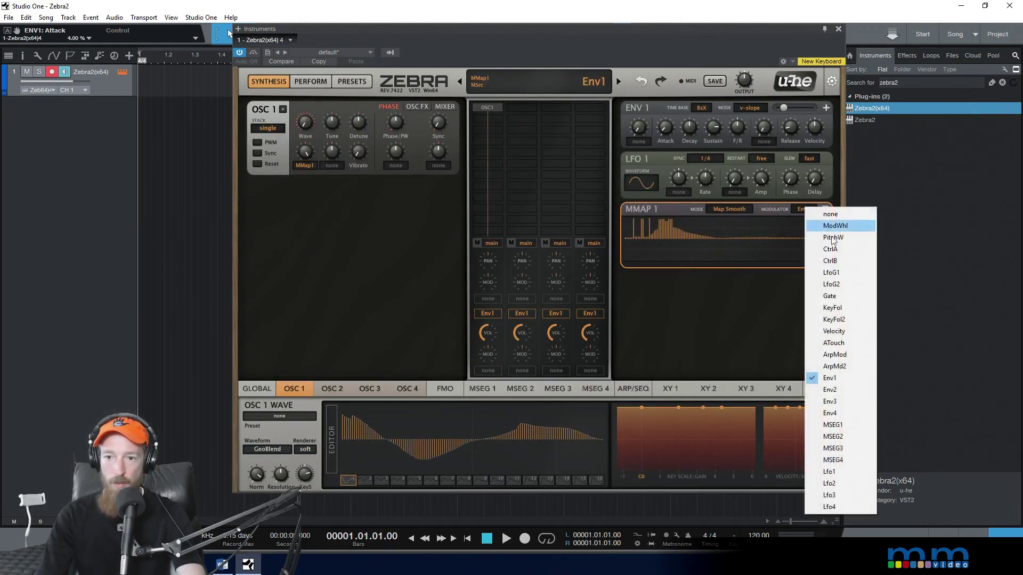
left_click(843, 389)
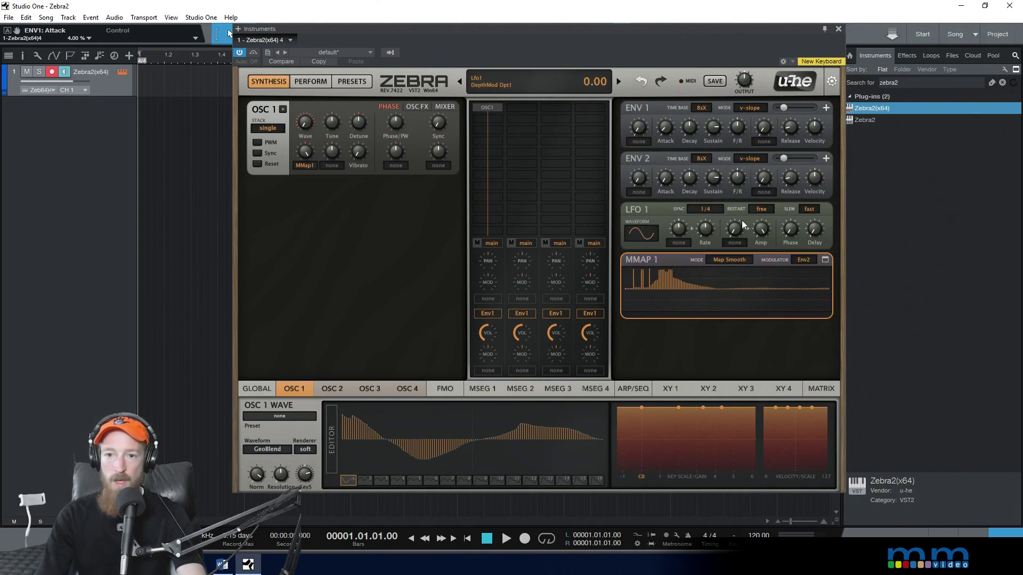
left_click_drag(663, 177, 664, 90)
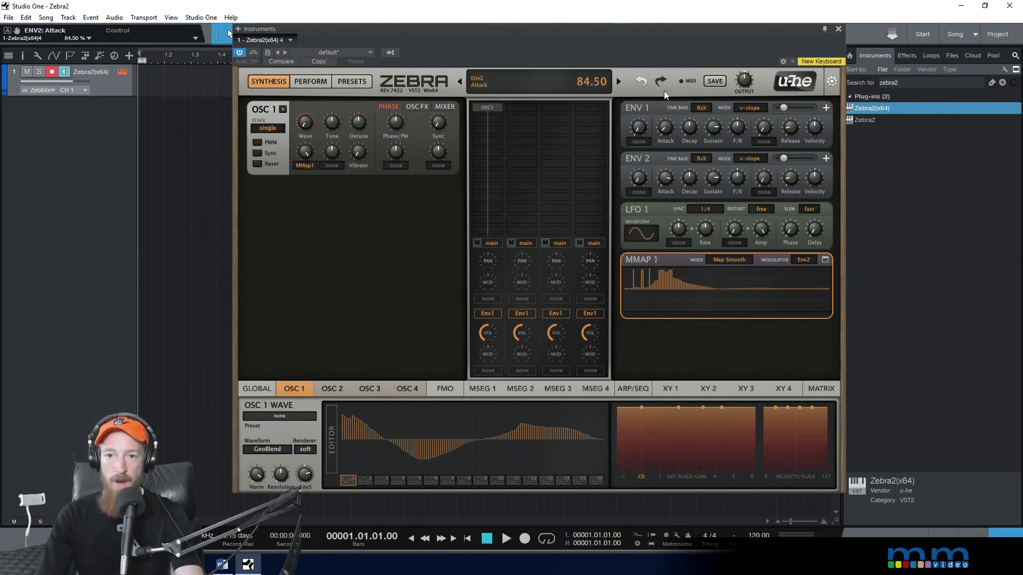
scroll(662, 132, "down", 4)
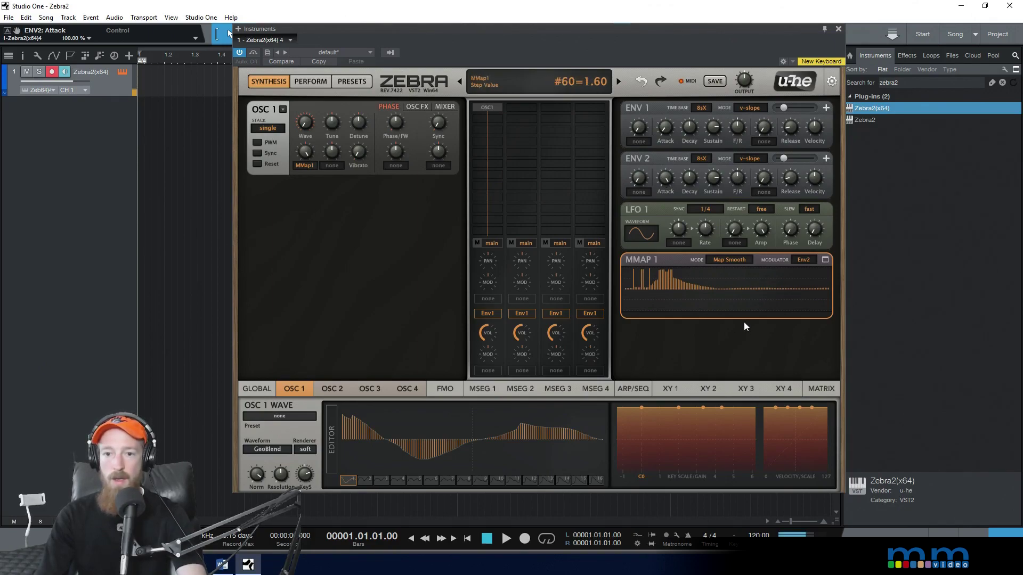
Reduce MMAP 1 to 48 steps and set its mode to Map Quantise.
right_click(698, 288)
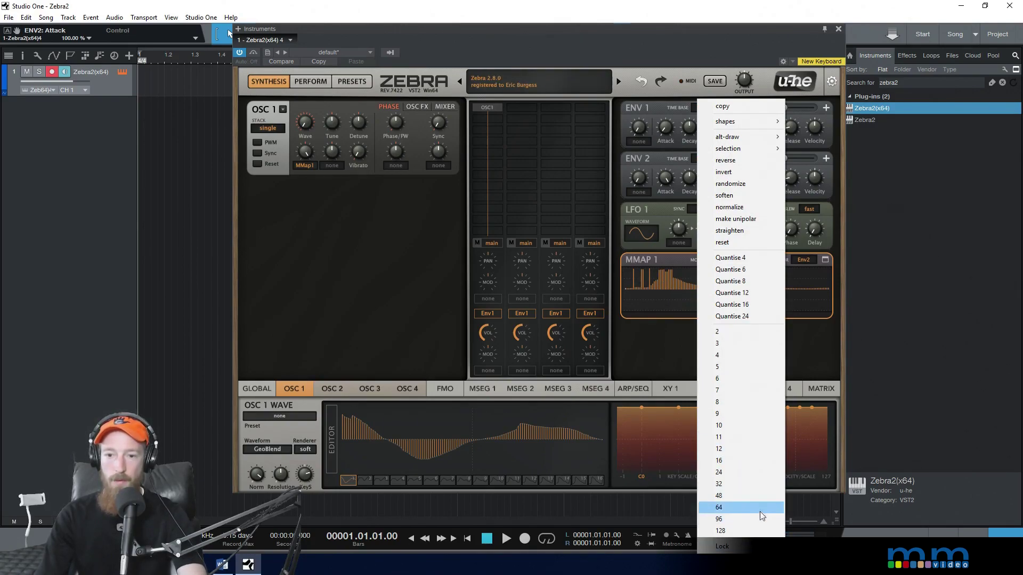
left_click(758, 496)
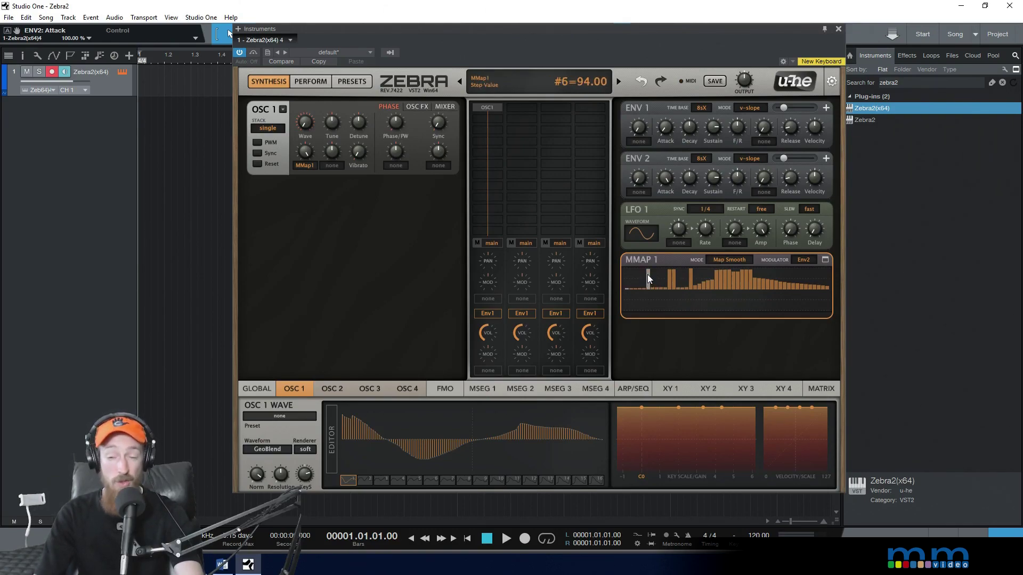
left_click(728, 260)
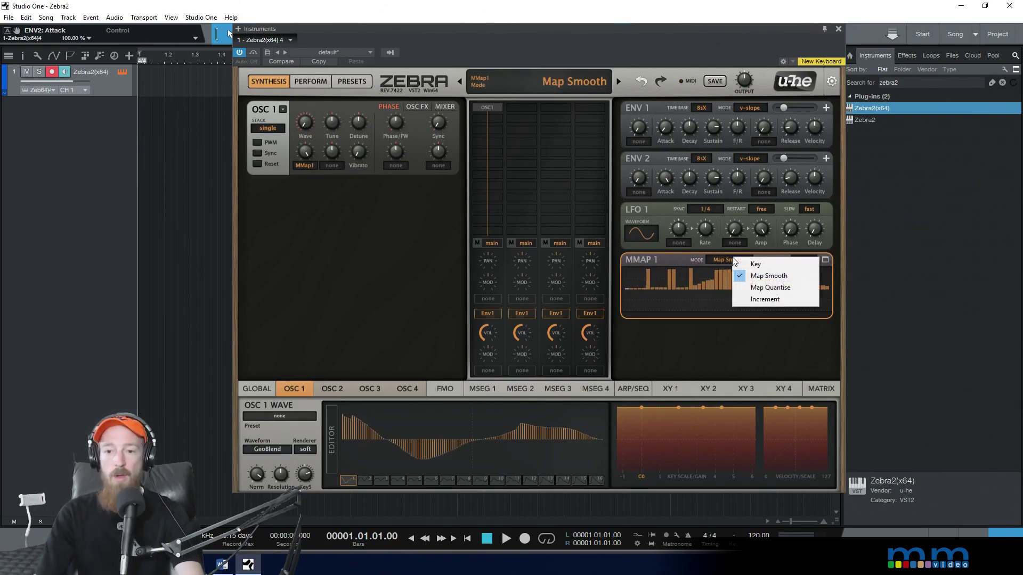
left_click(791, 288)
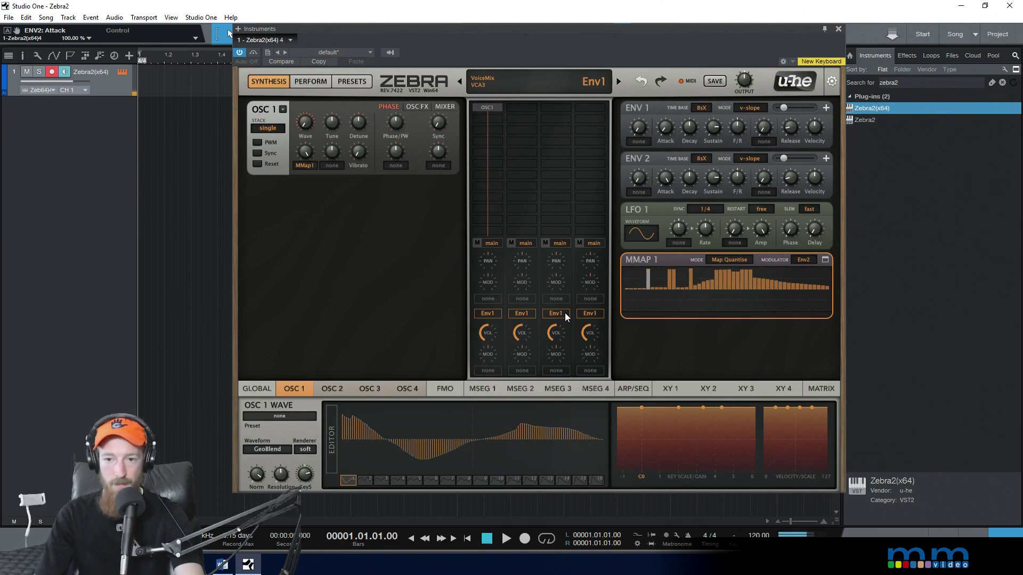
Compare MMAP 1's Map Smooth and Map Quantise modes by switching between them, ending on Map Smooth.
left_click(733, 259)
left_click(767, 277)
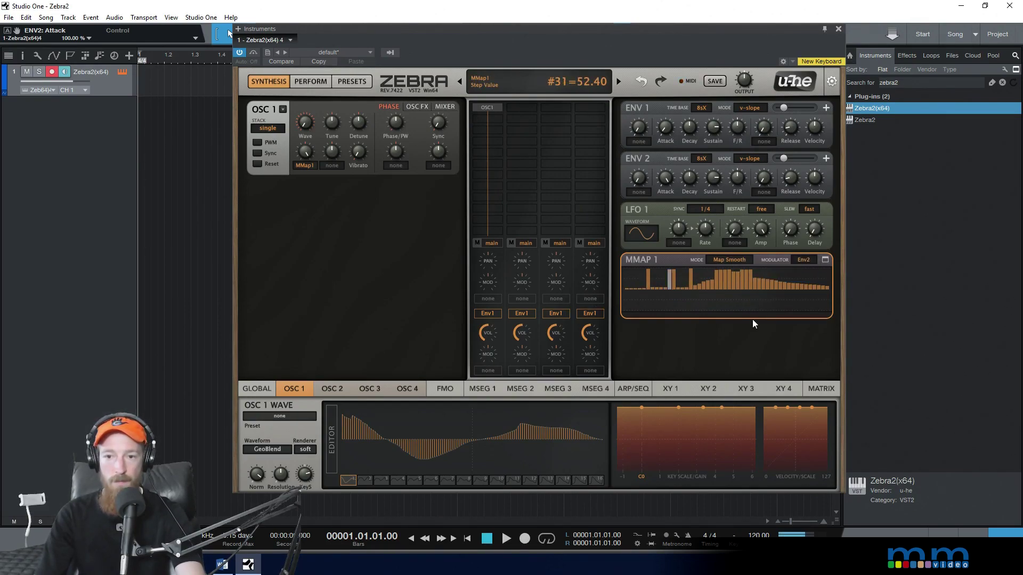
left_click(736, 262)
left_click(751, 291)
left_click(730, 261)
left_click(743, 278)
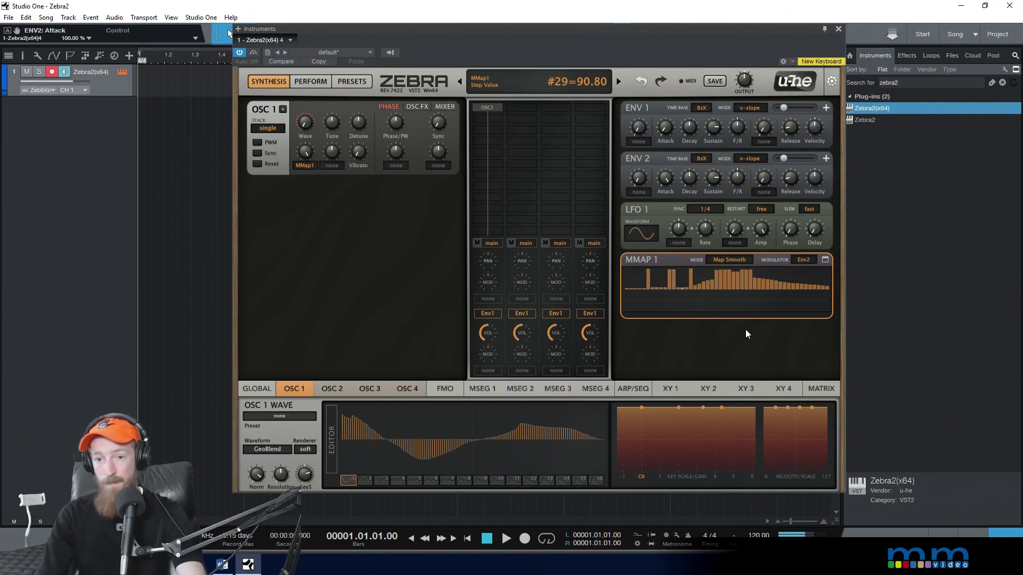
Set MMAP 1 to 8 steps and raise steps 1, 3, 5 and 7 to the maximum.
mouse_move(626, 274)
left_mouse_down()
mouse_move(627, 264)
mouse_move(647, 286)
mouse_move(644, 268)
left_mouse_up()
left_click(636, 268)
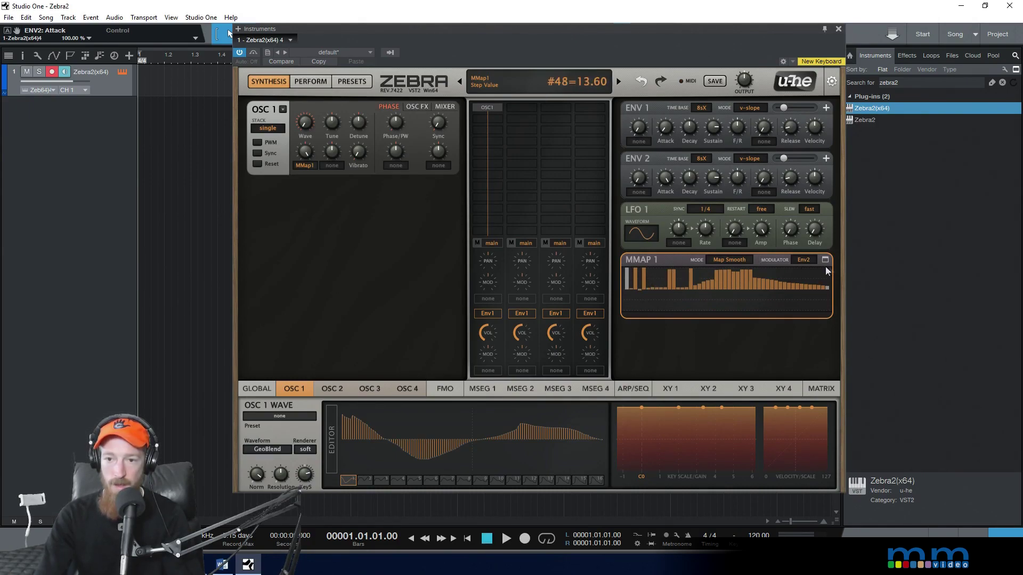
right_click(772, 285)
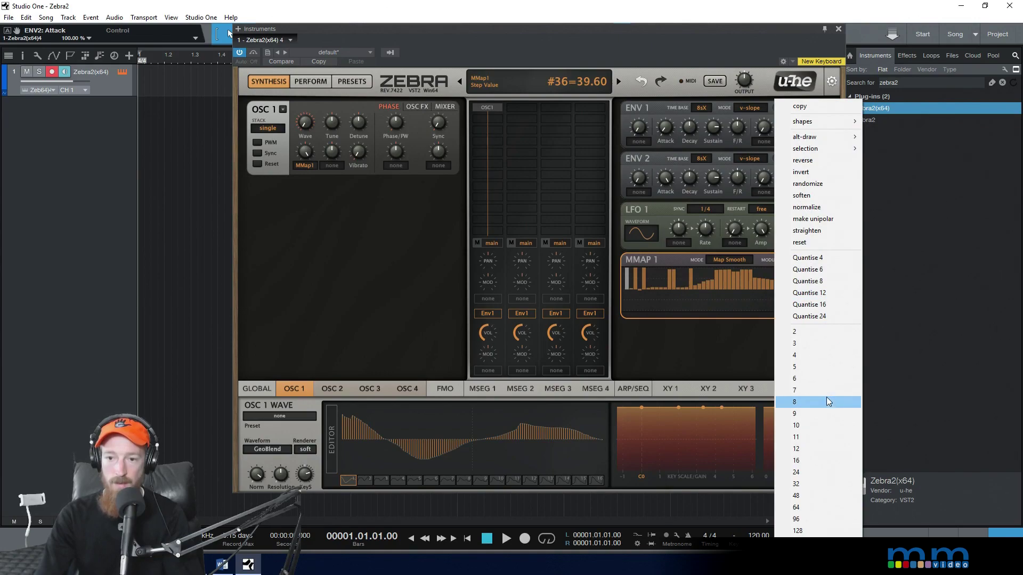
left_click(826, 403)
left_click_drag(798, 281, 794, 267)
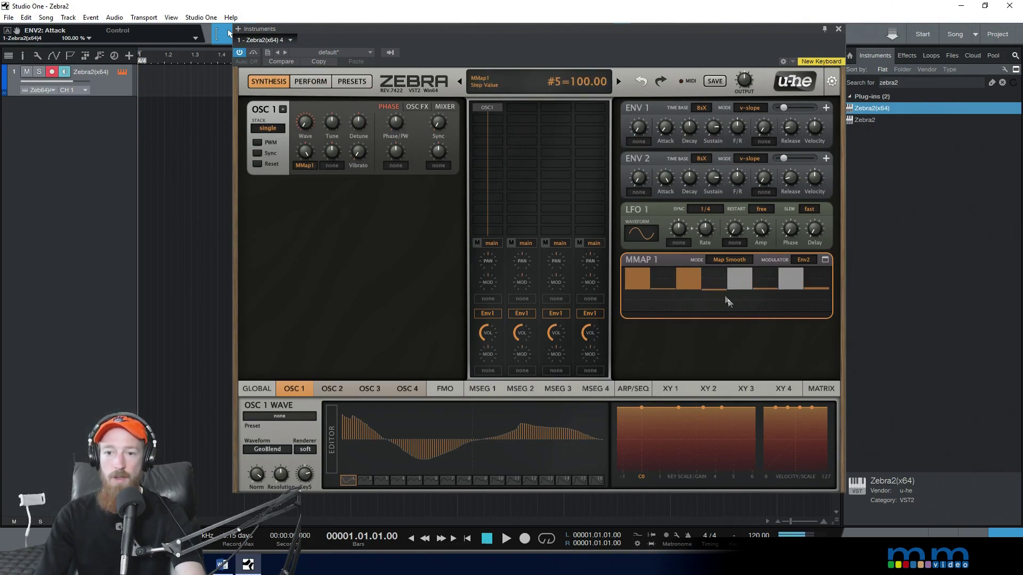
Change the mode of the 8-step MMAP 1 to Map Quantise.
left_click(730, 260)
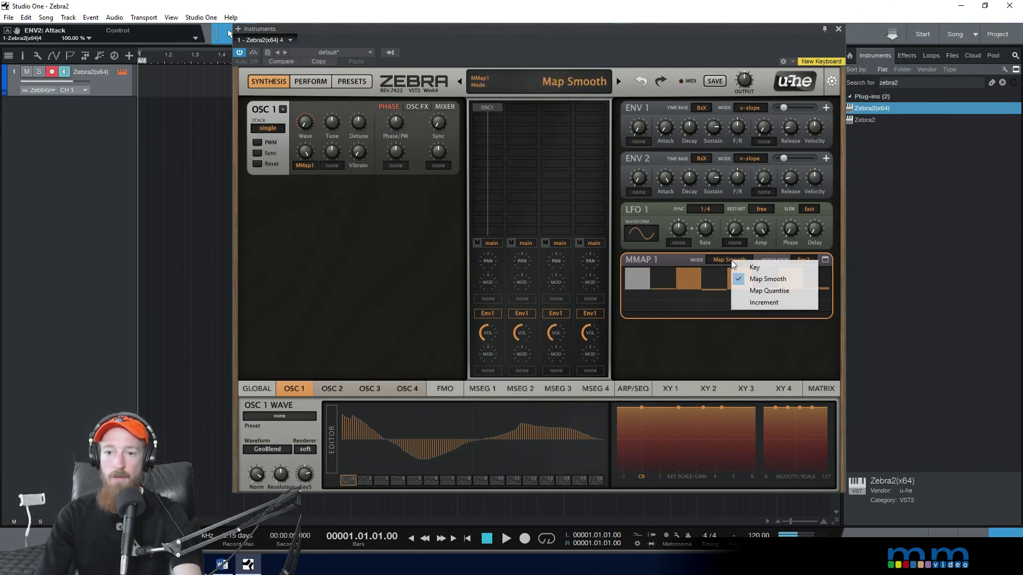
left_click(807, 295)
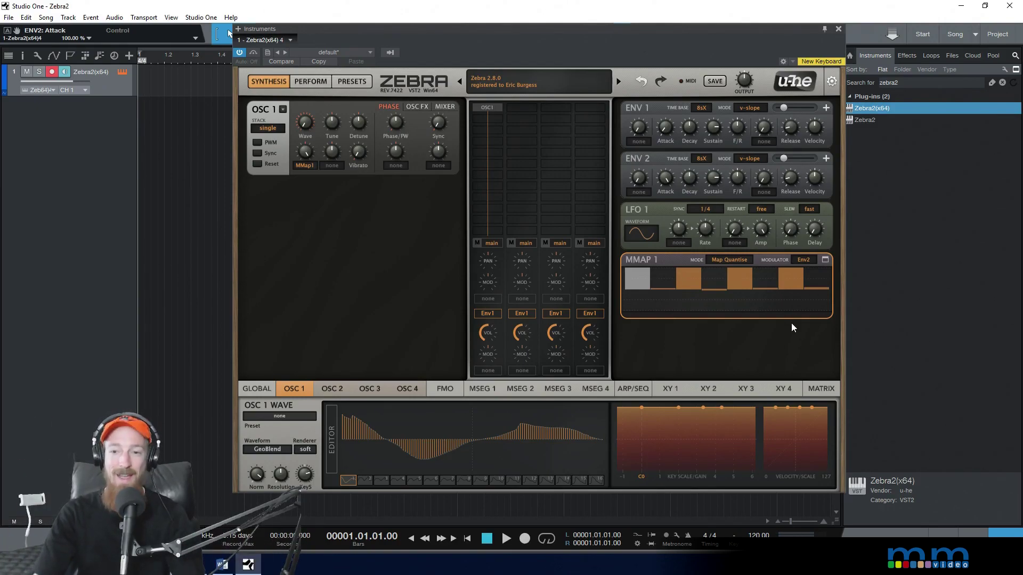
mouse_move(753, 284)
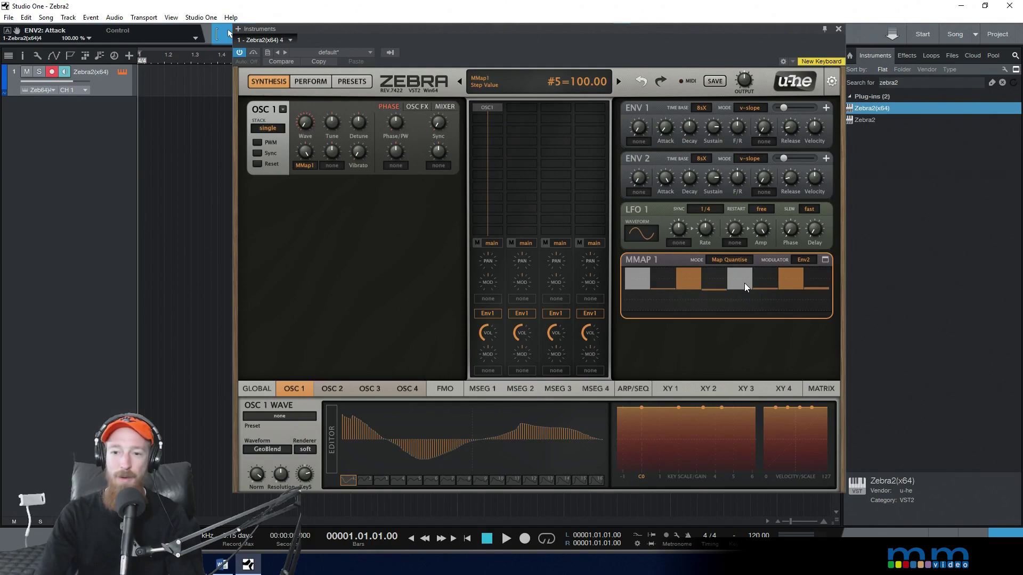
right_click(680, 279)
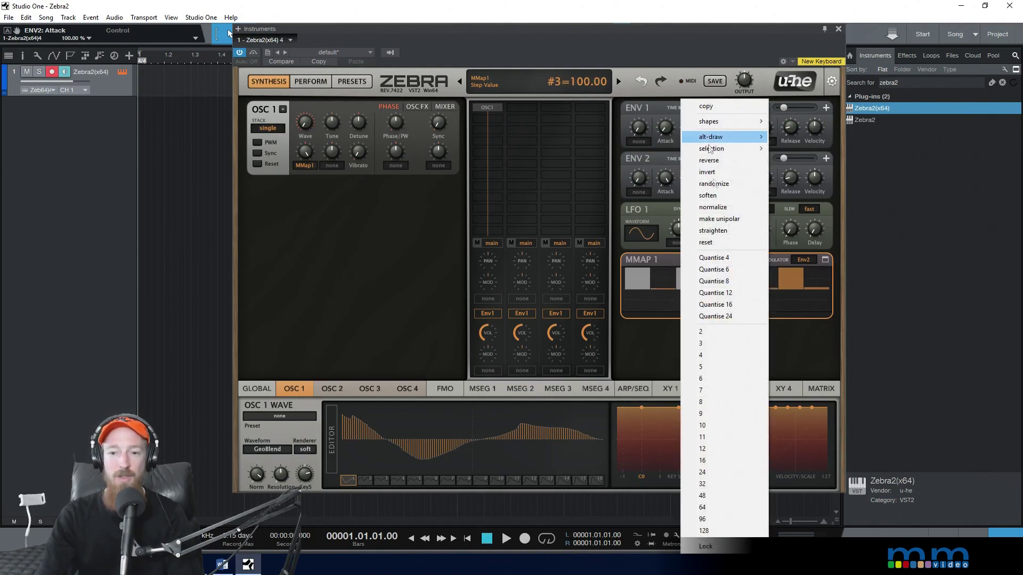
left_click(618, 346)
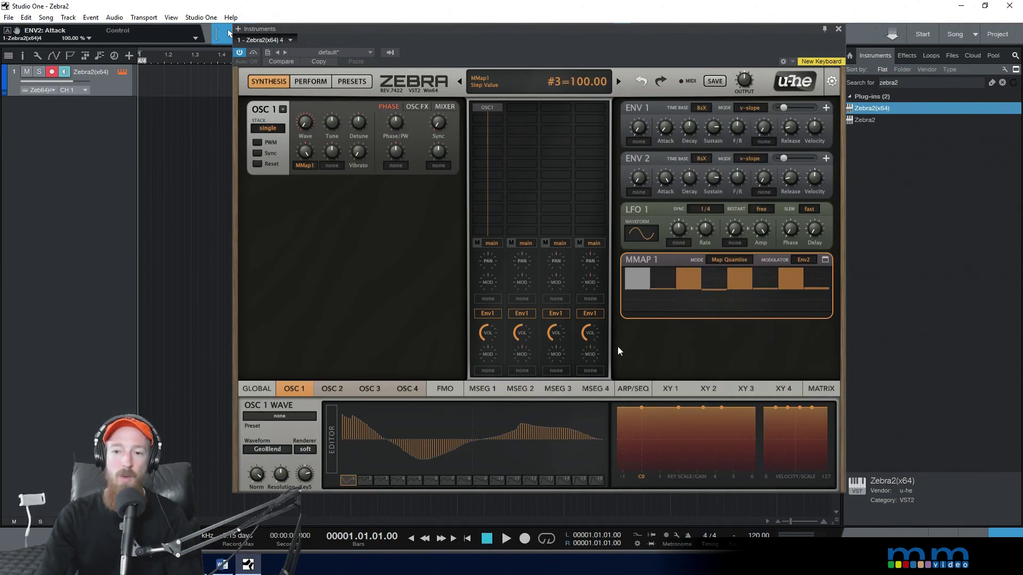
Set MMAP 1's modulator to ATouch and draw low values across all of its steps.
left_click(798, 264)
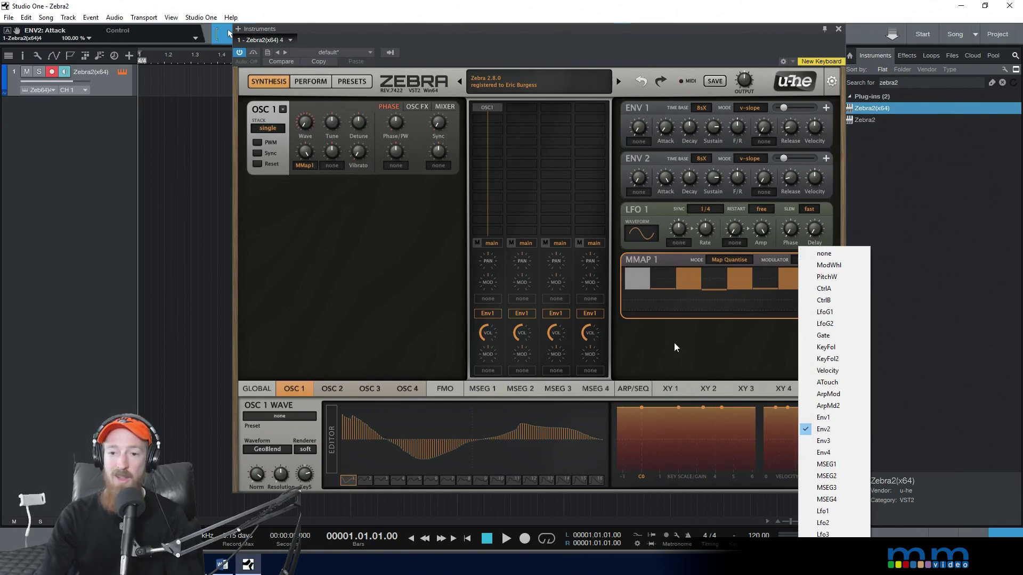
left_click(646, 307)
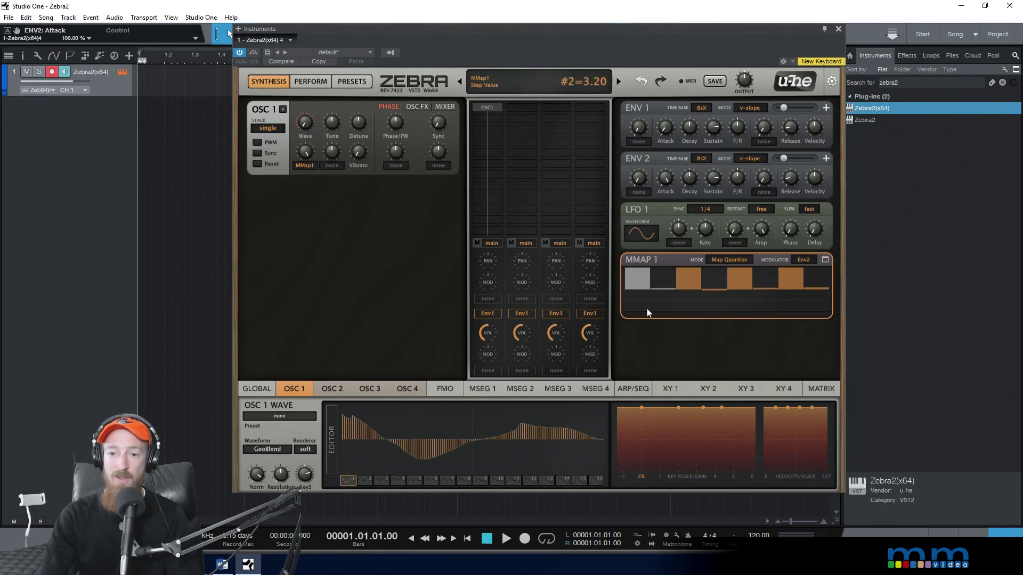
left_click(799, 262)
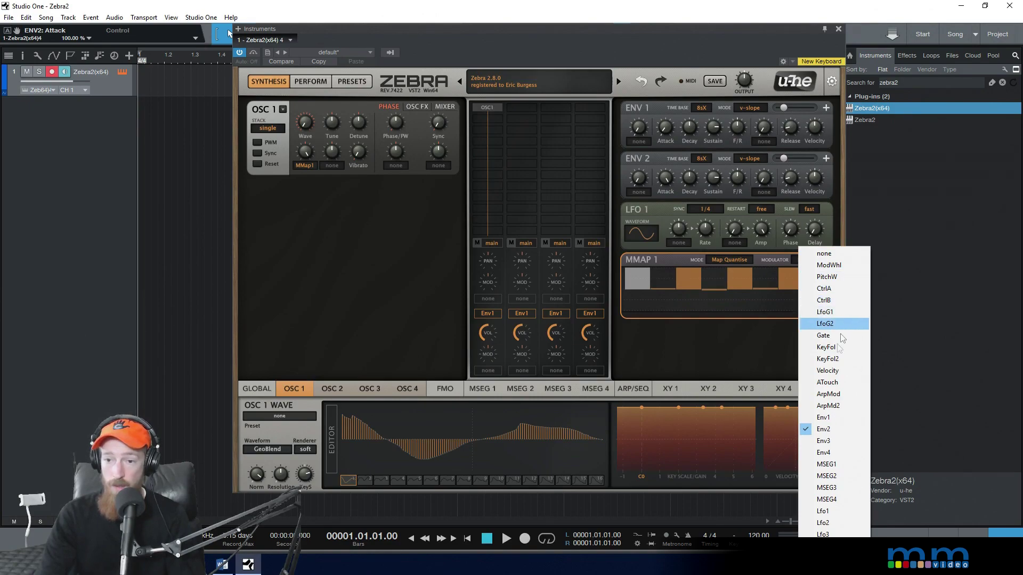
left_click(848, 383)
left_click_drag(819, 236, 635, 237)
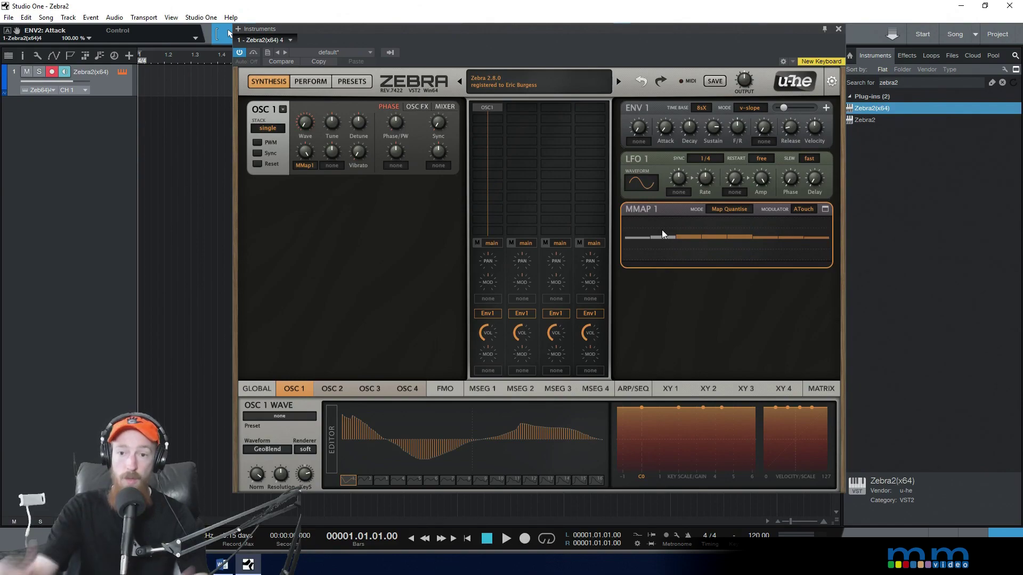
Increase MMAP 1 to 128 steps.
left_click(734, 209)
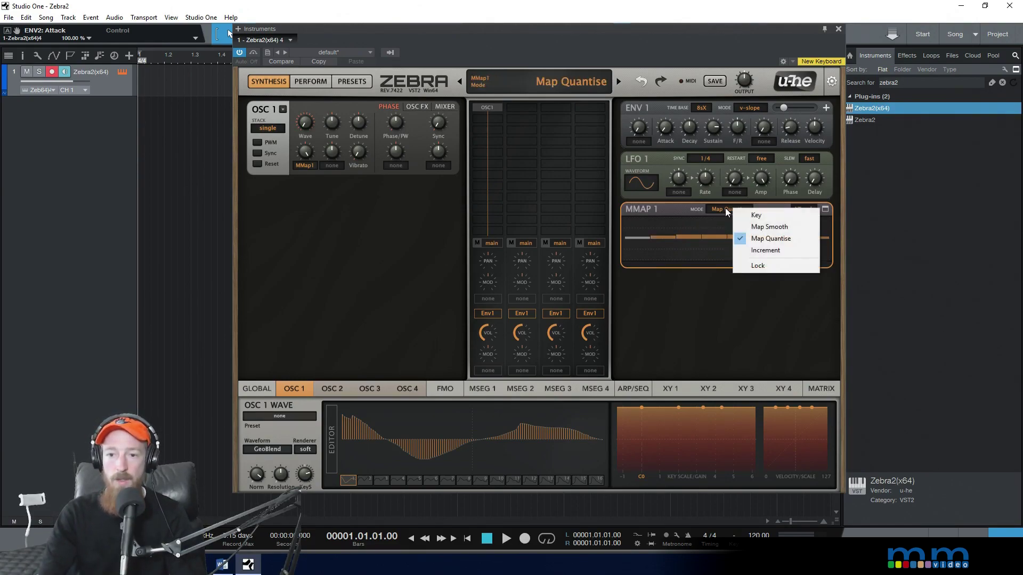
right_click(711, 234)
left_click(733, 531)
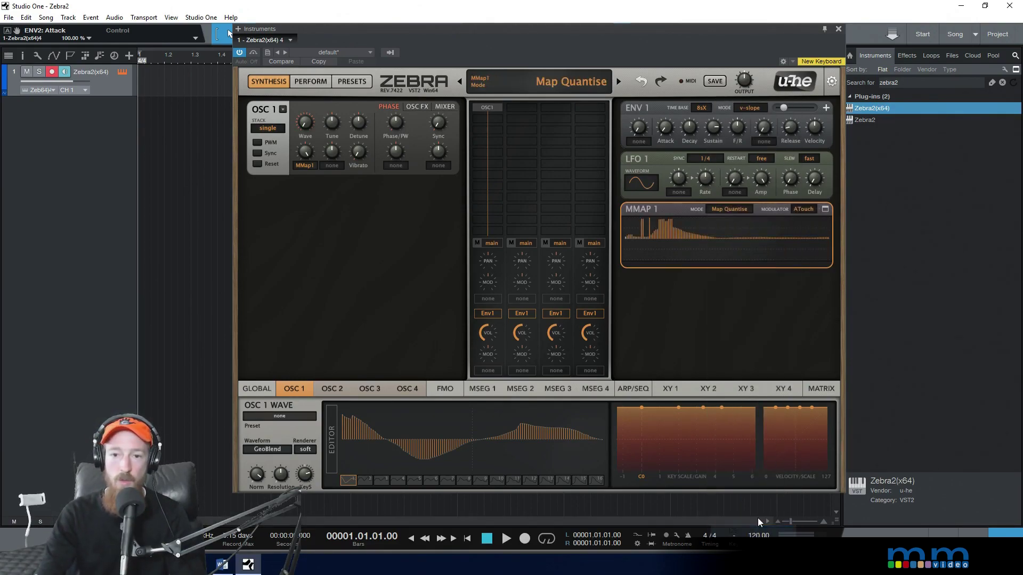
Flatten MMAP 1's 128 steps around zero and straighten the steps in its upper part.
left_click_drag(666, 243, 670, 236)
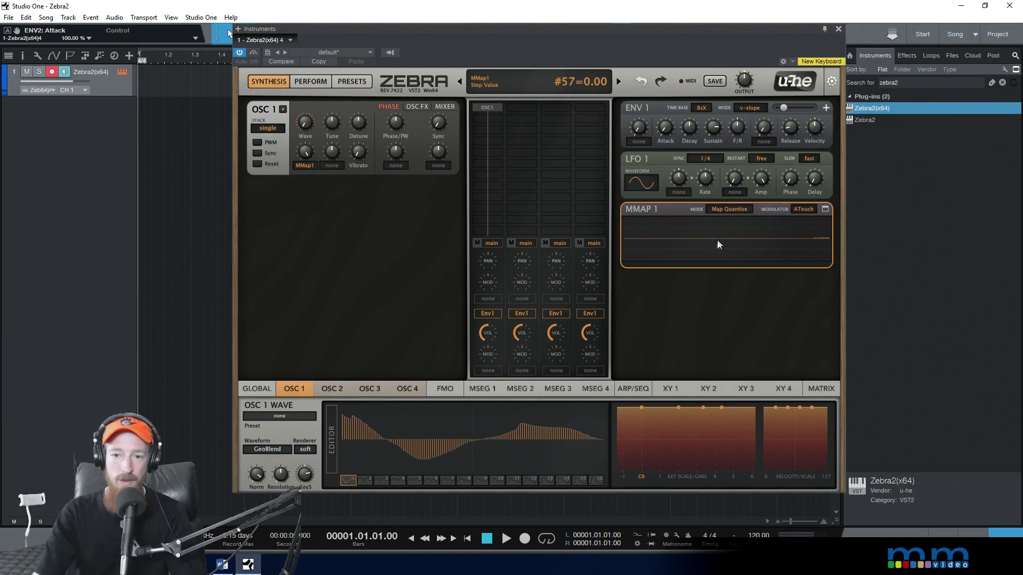
right_click(751, 242)
left_click(753, 242)
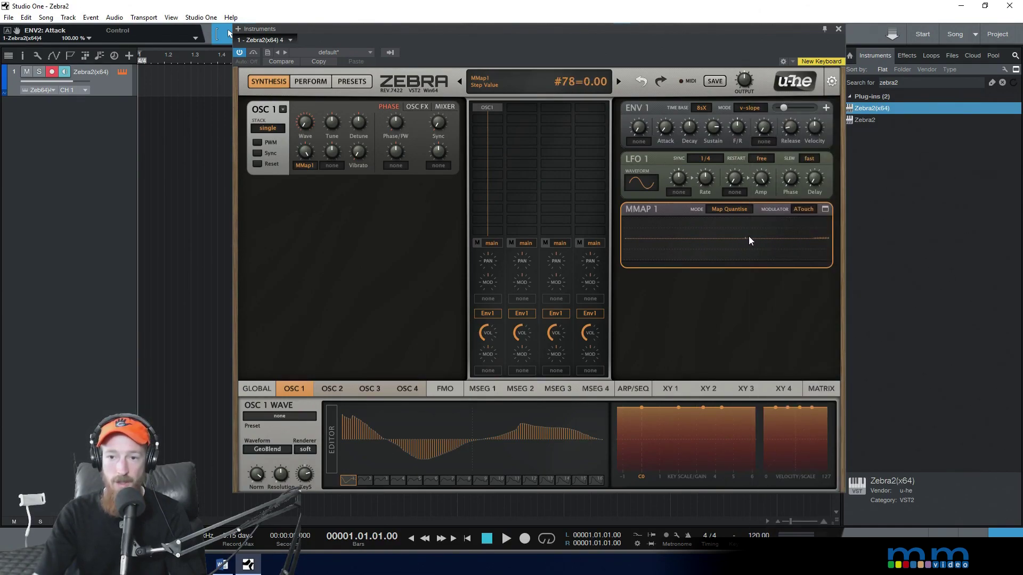
right_click(791, 234)
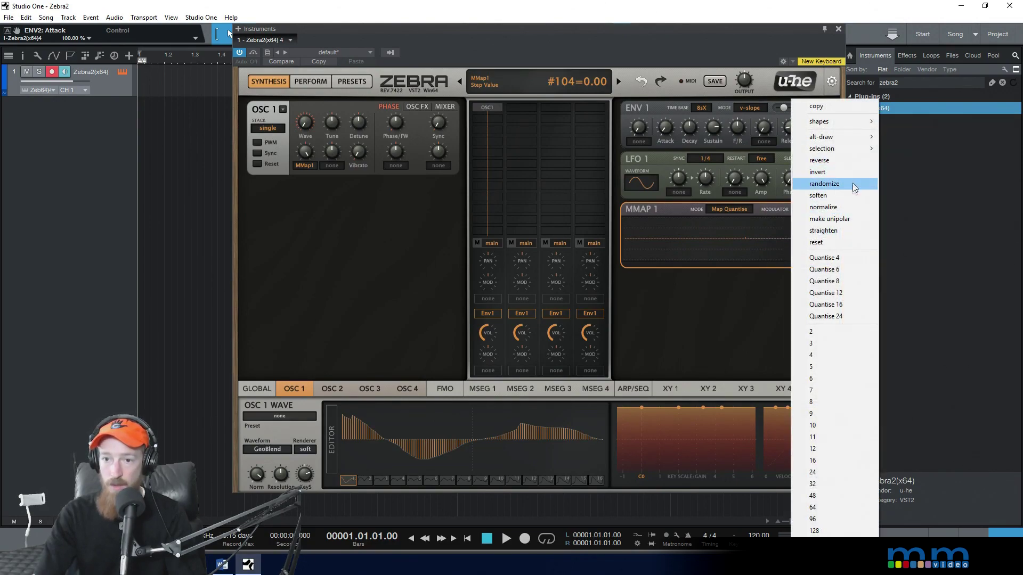
left_click(855, 230)
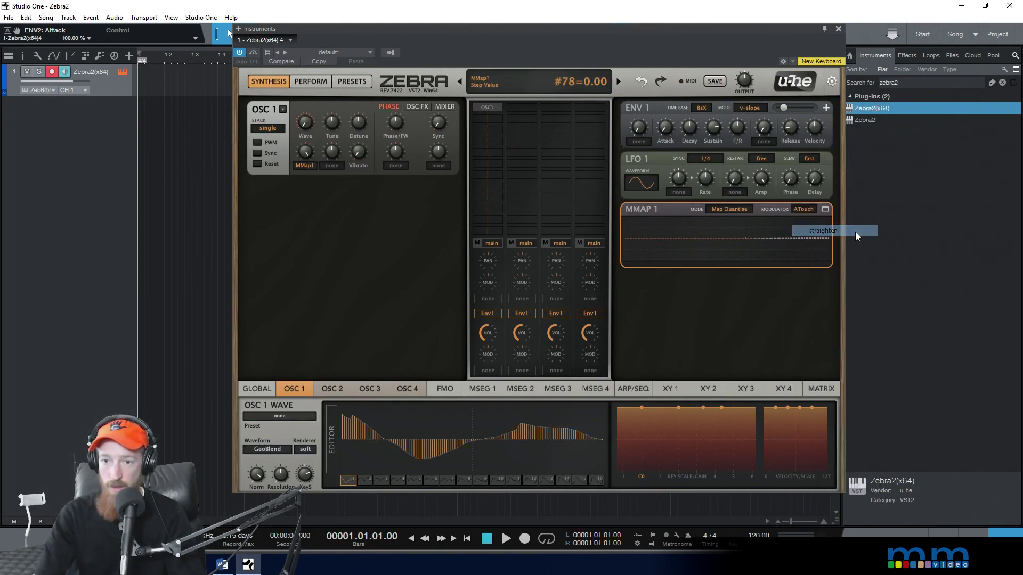
Normalize MMAP 1's steps and make them unipolar to form a rising ramp over the upper steps.
right_click(819, 241)
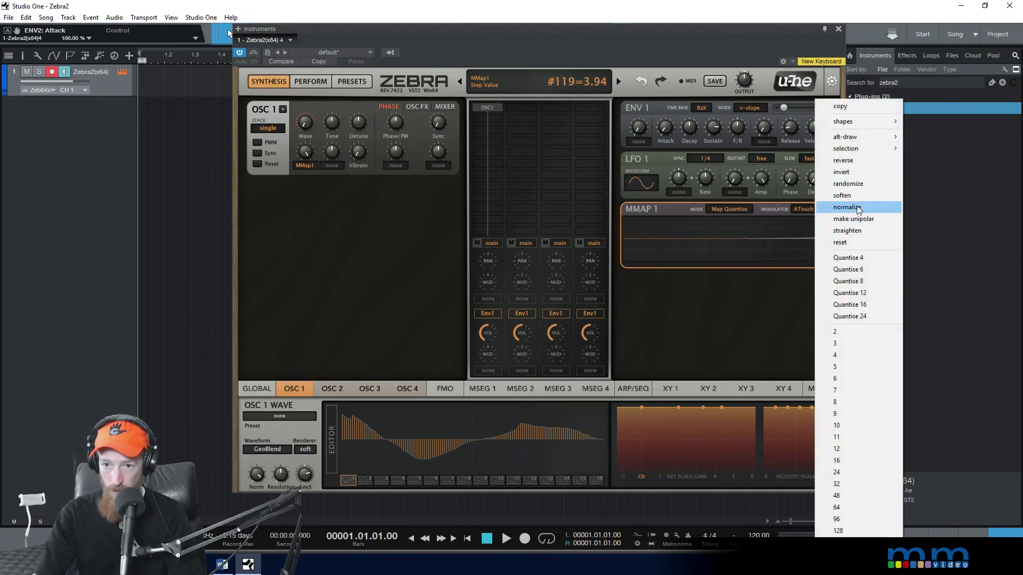
left_click(858, 208)
right_click(784, 229)
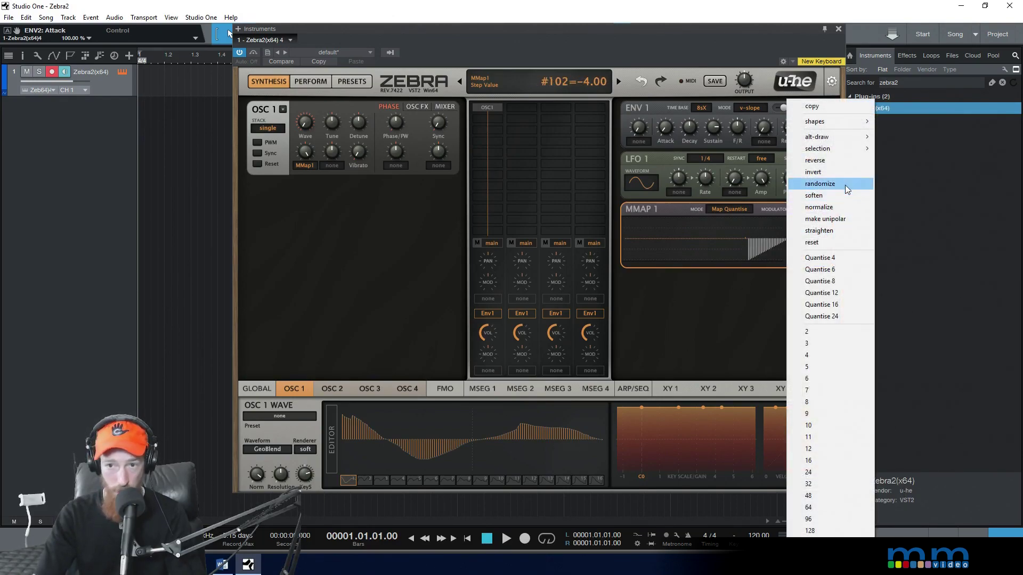
left_click(845, 208)
right_click(811, 241)
left_click(854, 219)
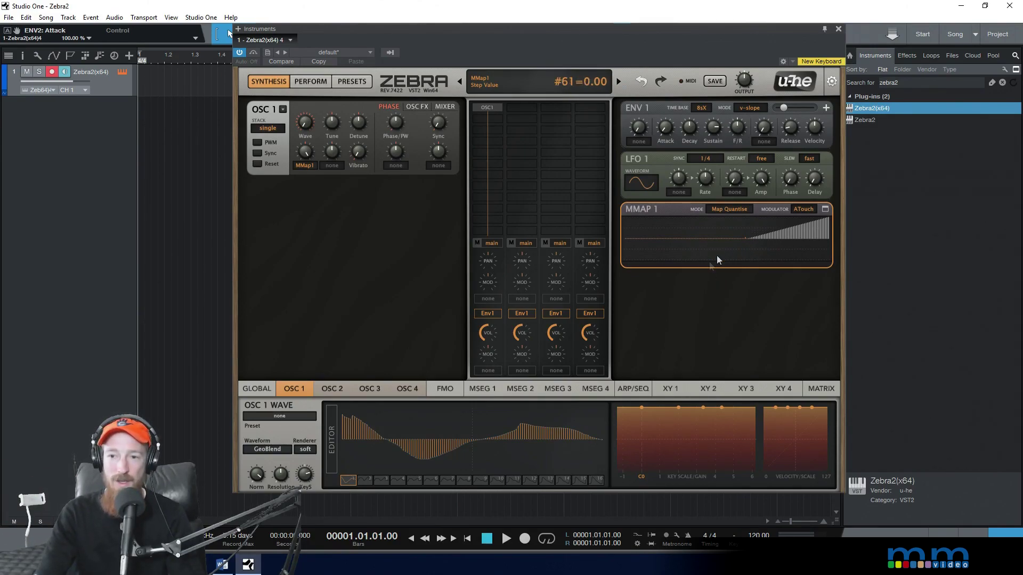
Examine MMAP 1's ramp and its step options in the full-size editor, and return to the synthesis view.
left_click(825, 209)
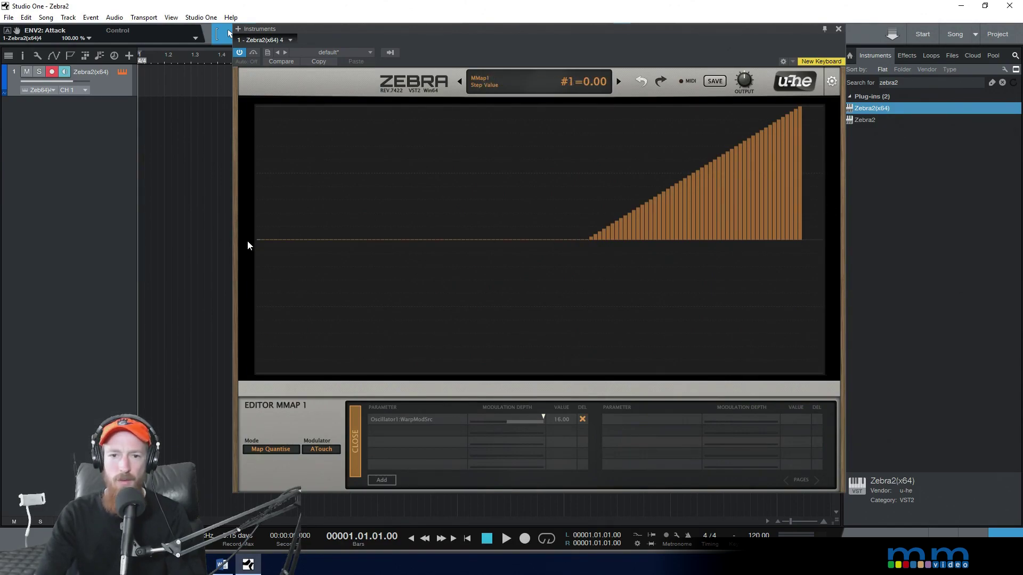
right_click(456, 191)
mouse_move(507, 138)
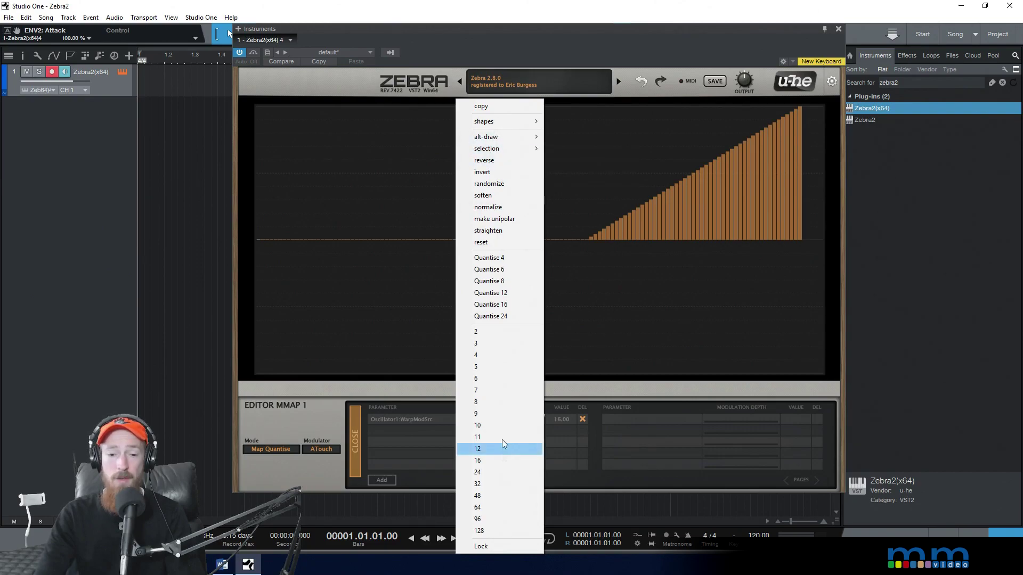
left_click(383, 280)
left_click_drag(391, 306, 392, 315)
left_click_drag(414, 241, 373, 240)
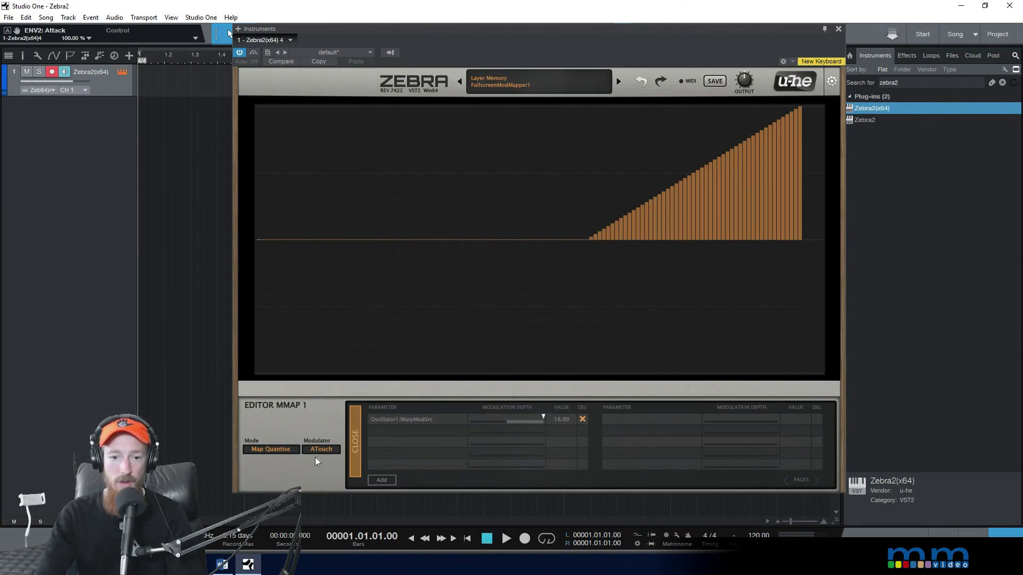
left_click(355, 446)
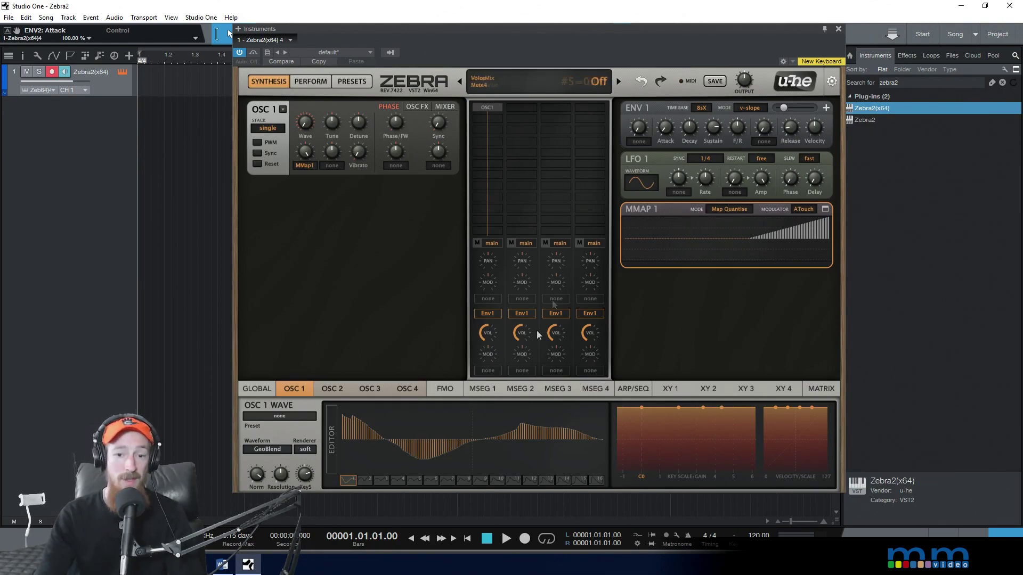
Show MSEG 1 and review the modulator sources available for MMAP 1.
left_click(487, 391)
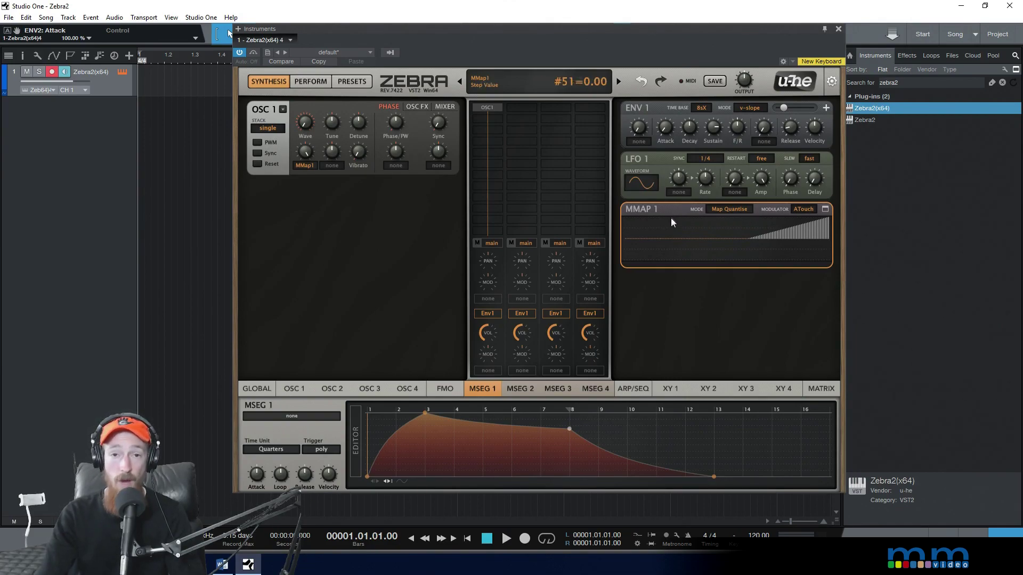
left_click(799, 209)
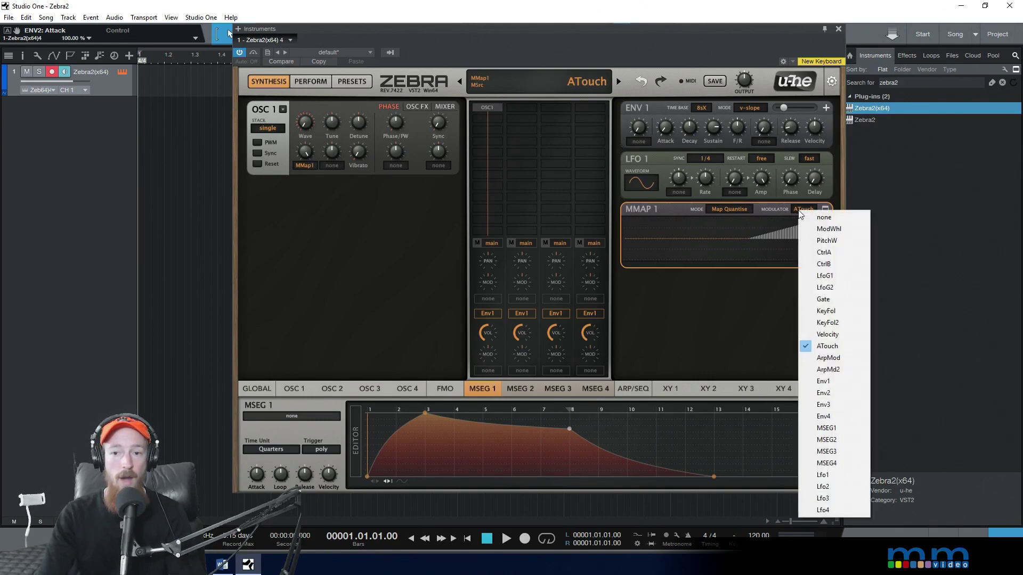
left_click(706, 295)
Try Key mode on MMAP 1 and return it to Map Quantise.
left_click(724, 210)
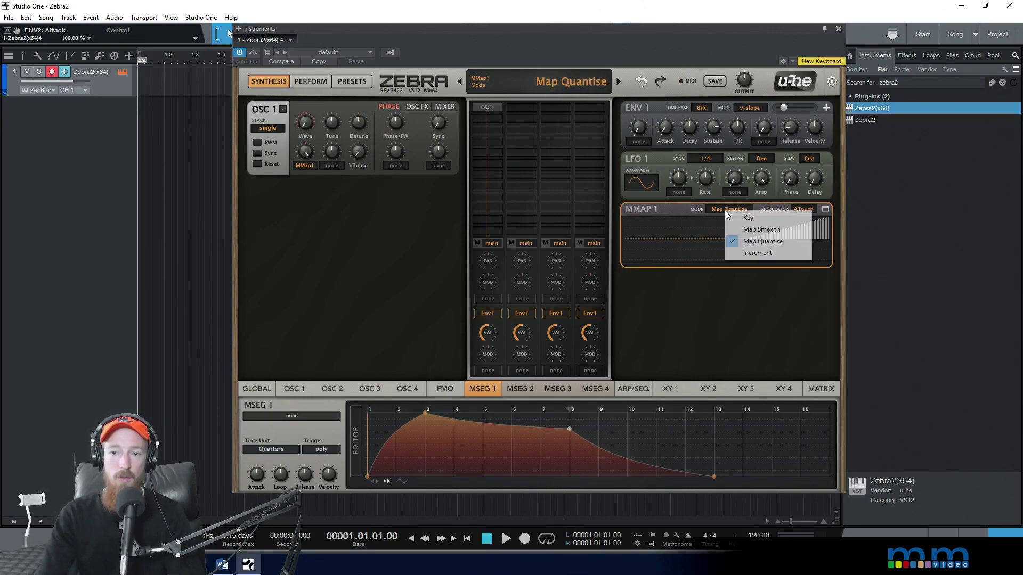
left_click(743, 215)
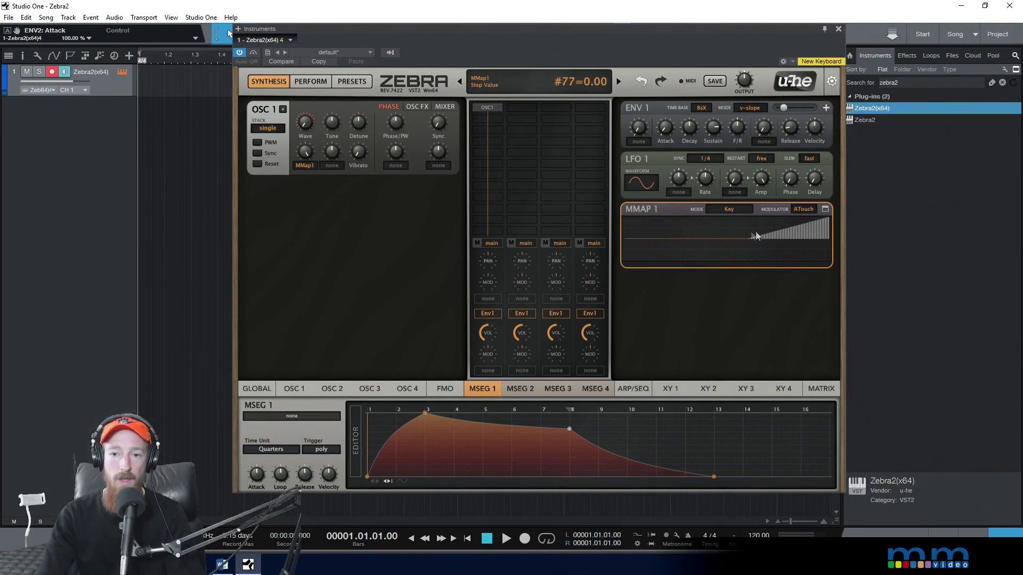
left_click(734, 213)
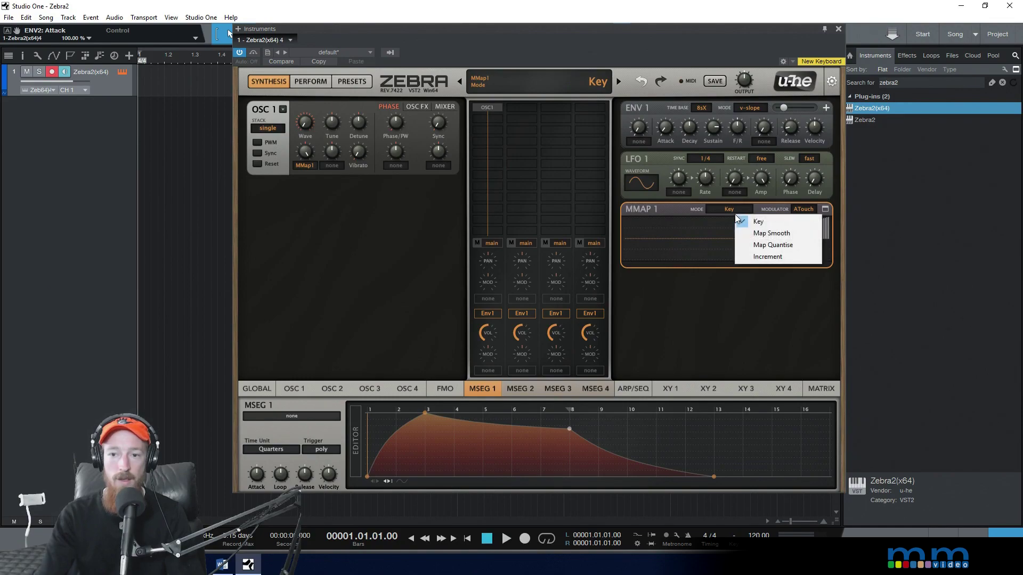
left_click(789, 249)
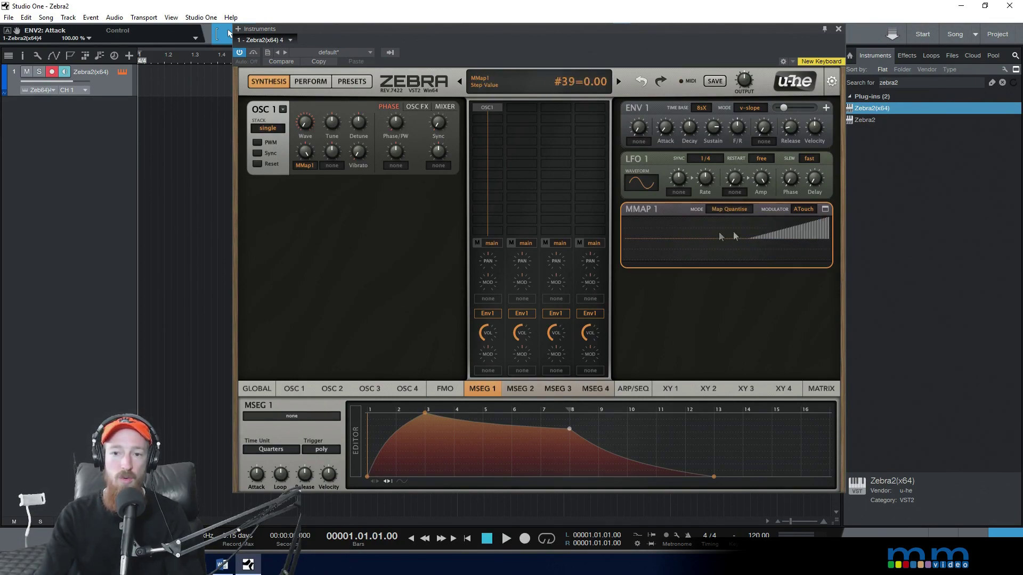
Switch MMAP 1's mode to Increment and draw positive values over the flat steps before the ramp.
left_click(729, 210)
left_click(747, 256)
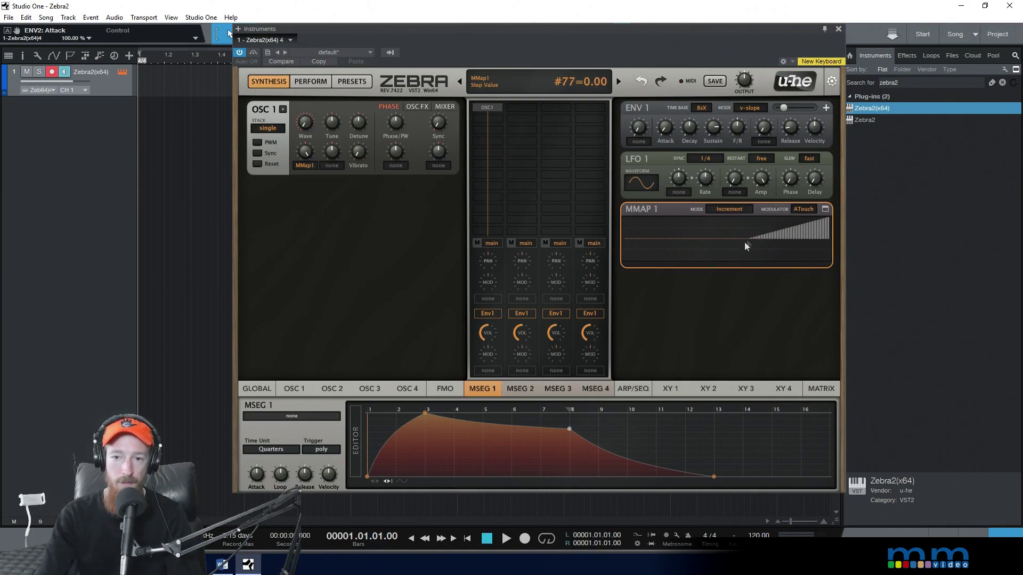
mouse_move(702, 239)
left_mouse_down()
mouse_move(644, 235)
mouse_move(705, 239)
left_mouse_up()
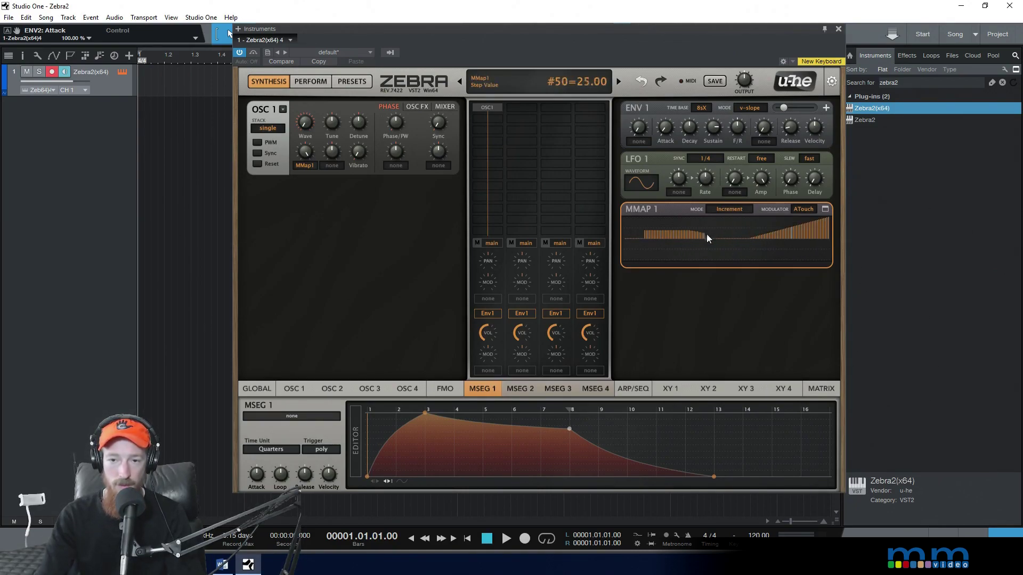
Randomize MMAP 1's steps and soften the resulting shape several times.
right_click(667, 229)
left_click(699, 184)
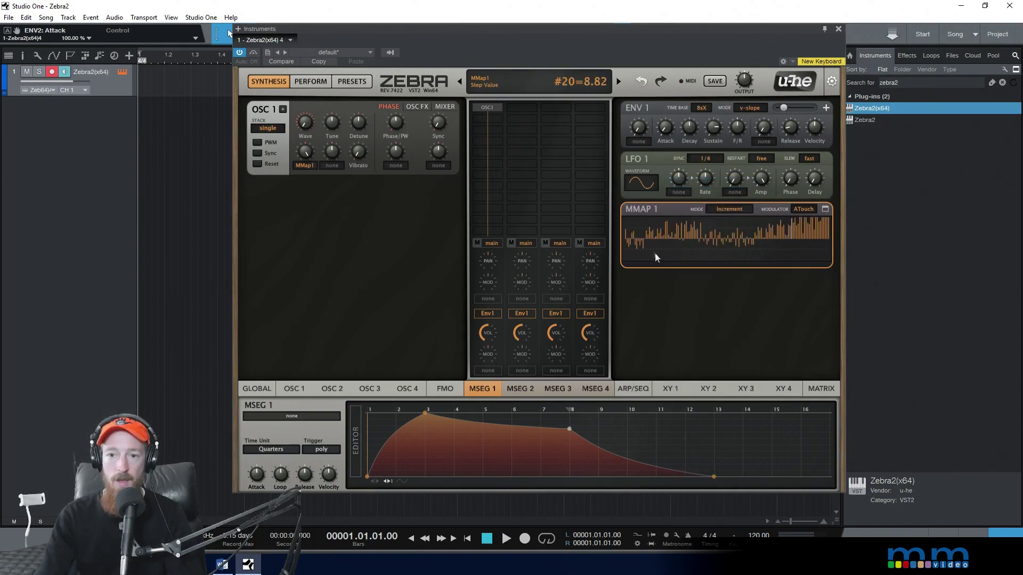
right_click(673, 240)
left_click(721, 196)
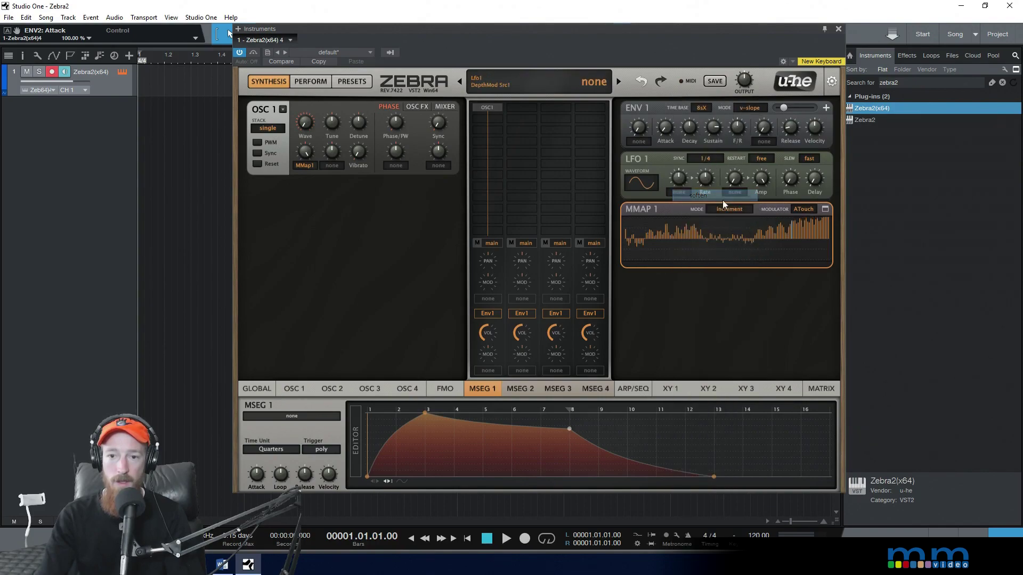
right_click(704, 249)
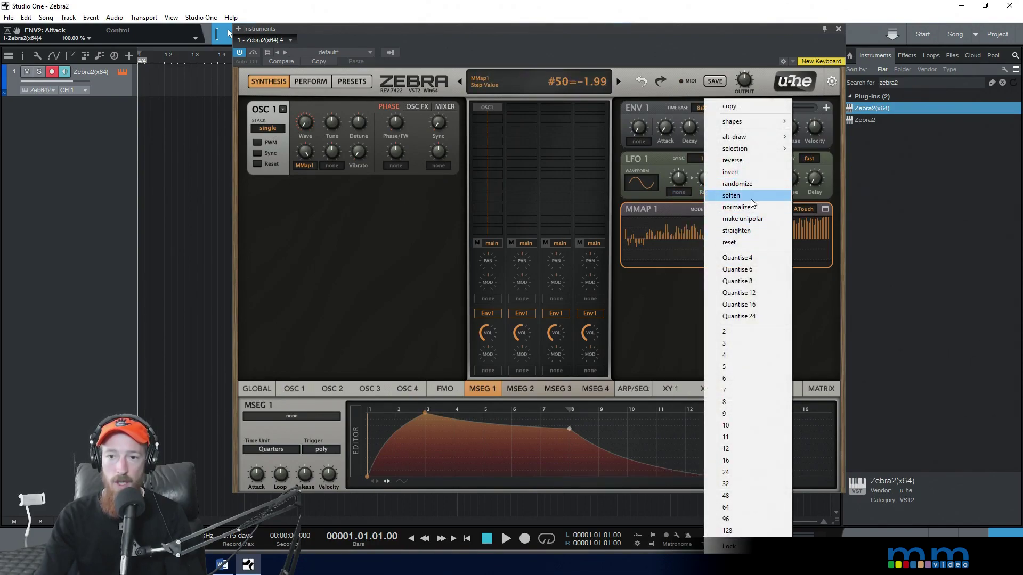
left_click(750, 198)
right_click(743, 240)
left_click(751, 196)
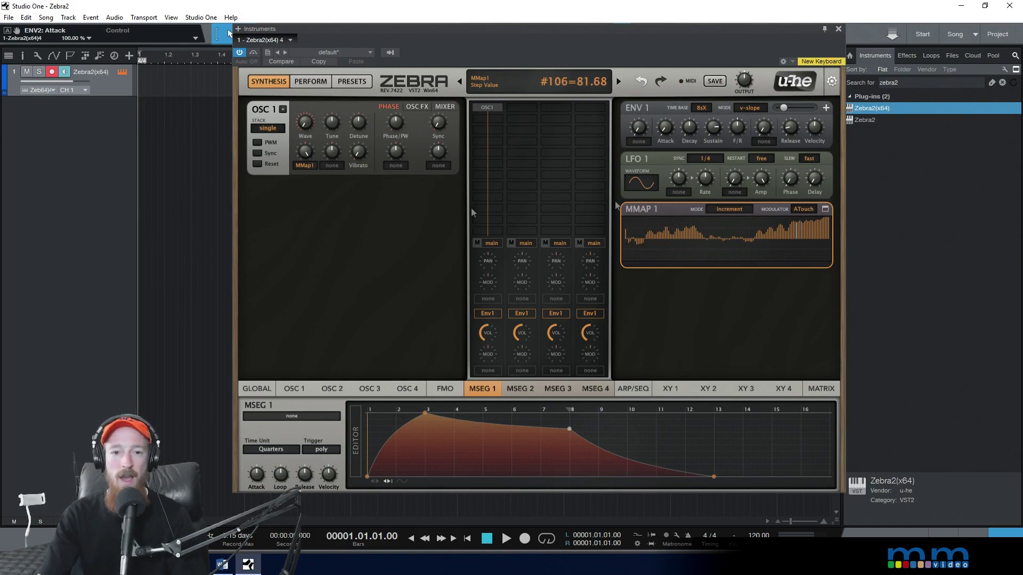
Check OSC 1's wave modulation source, show its waveform settings and move the wave position to 16.
left_click(304, 165)
left_click(297, 139)
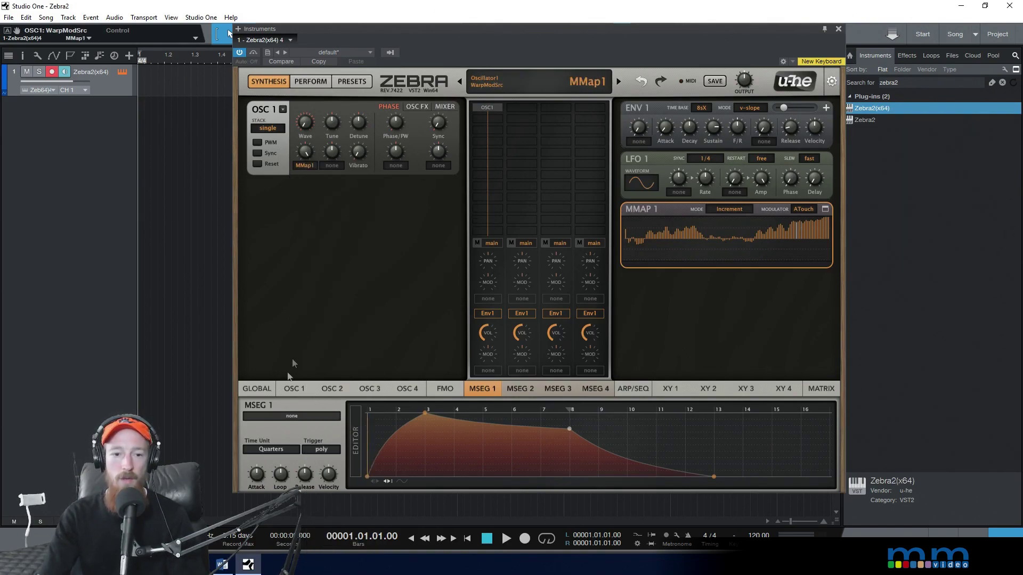
left_click(294, 389)
left_click_drag(350, 485, 645, 474)
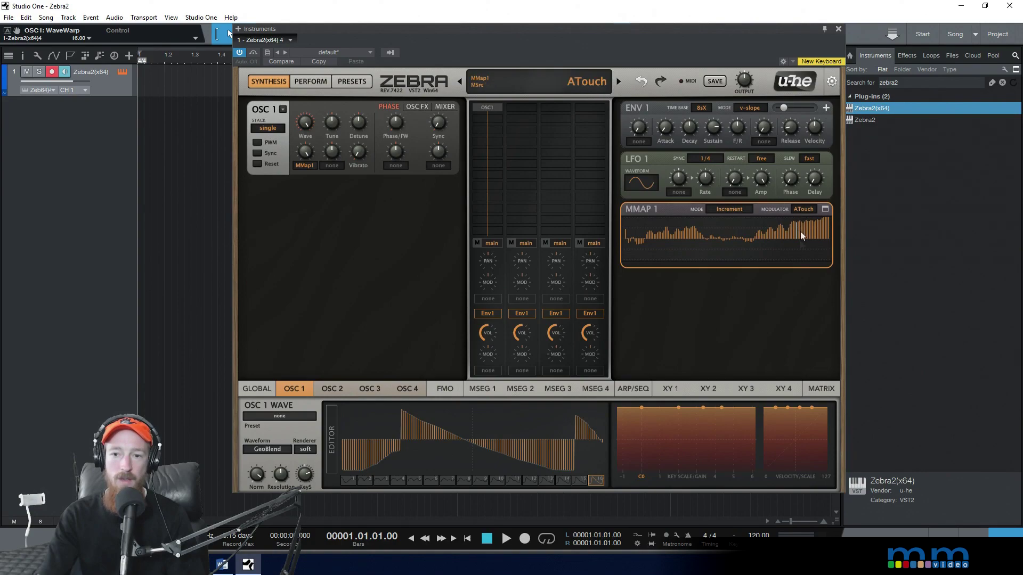
Reduce MMAP 1 to 16 steps and review its quantise options.
right_click(731, 247)
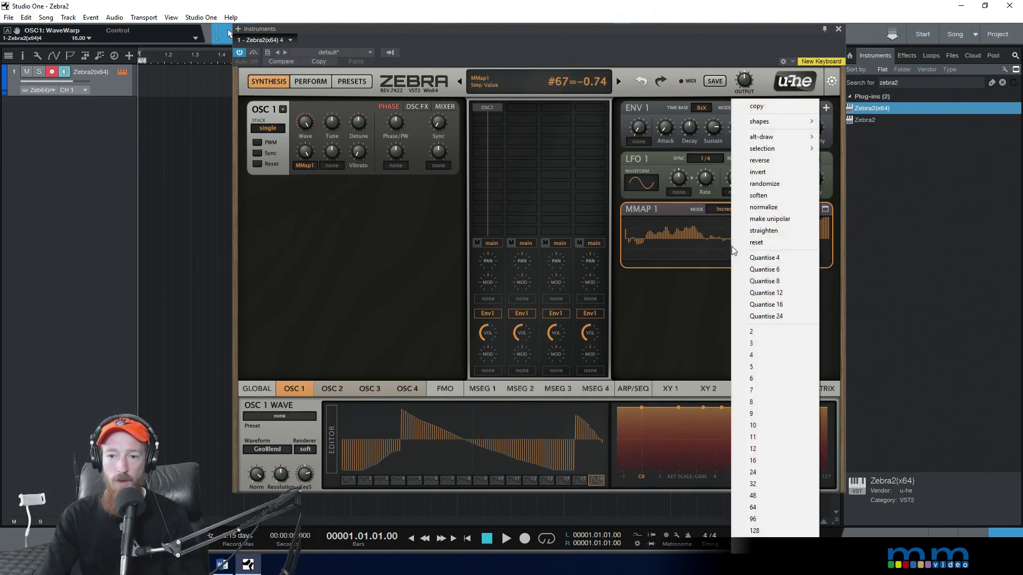
left_click(770, 461)
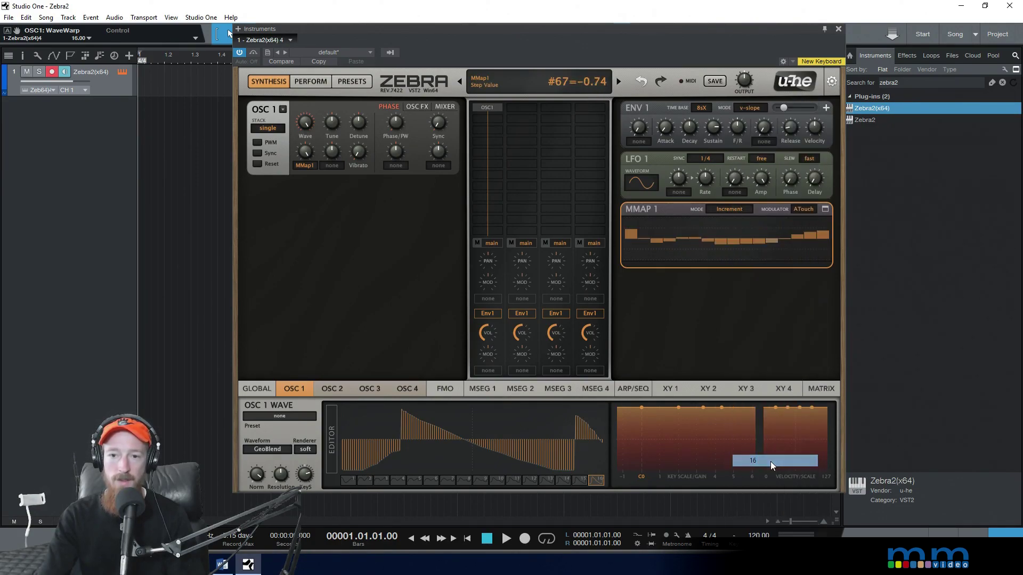
right_click(705, 237)
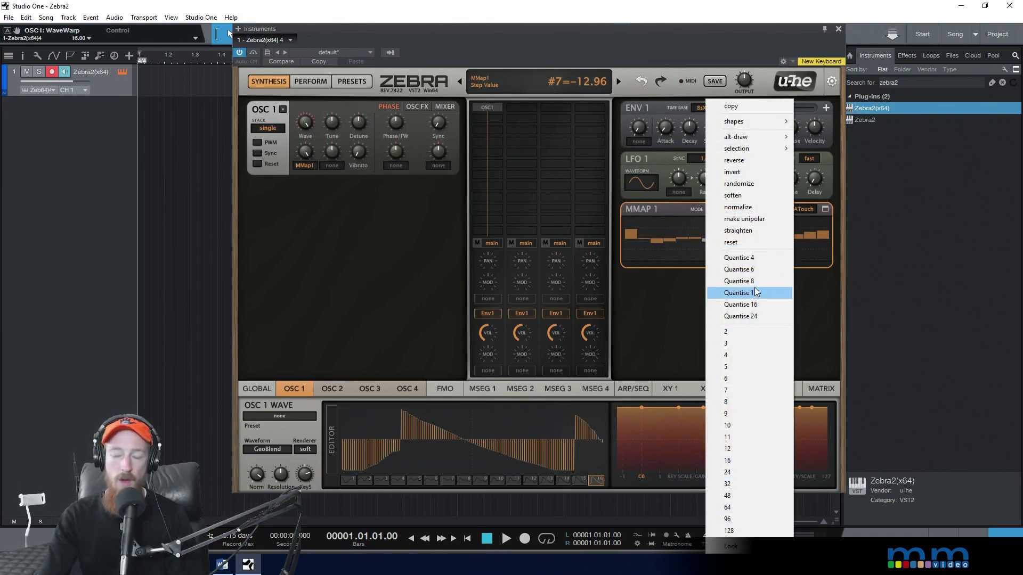
left_click(763, 269)
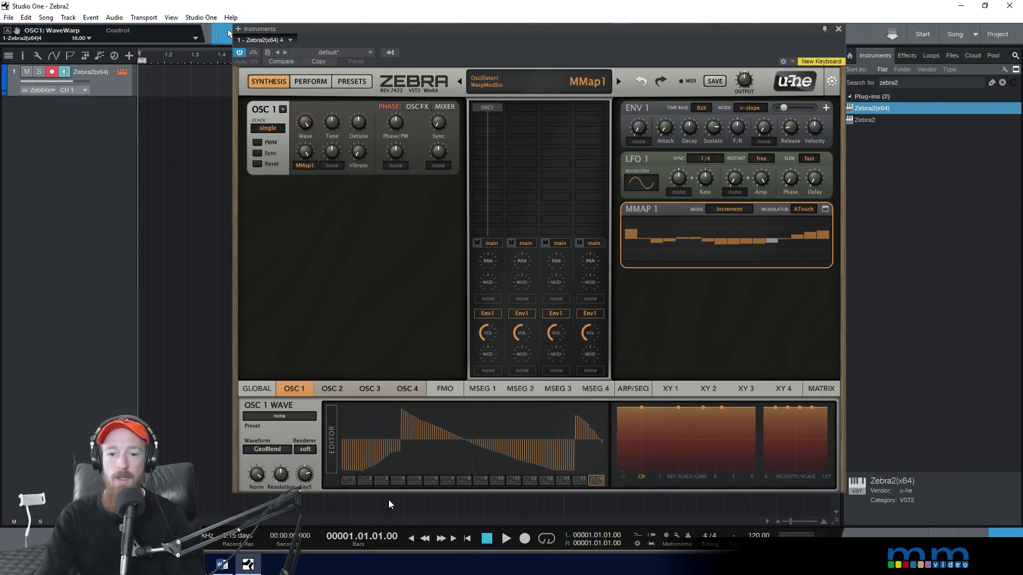
mouse_move(538, 32)
left_mouse_down()
mouse_move(538, 41)
mouse_move(550, 35)
left_mouse_up()
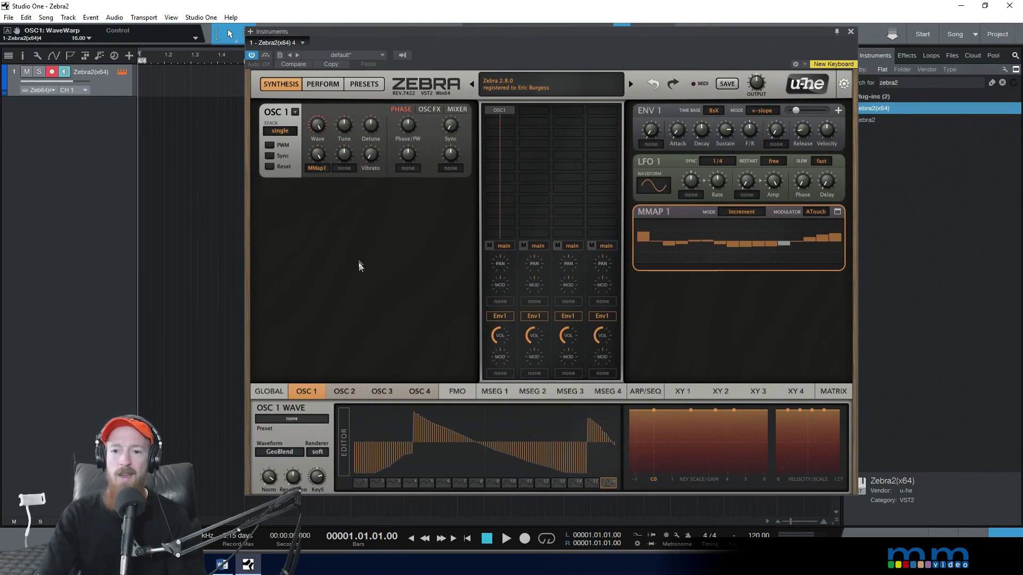